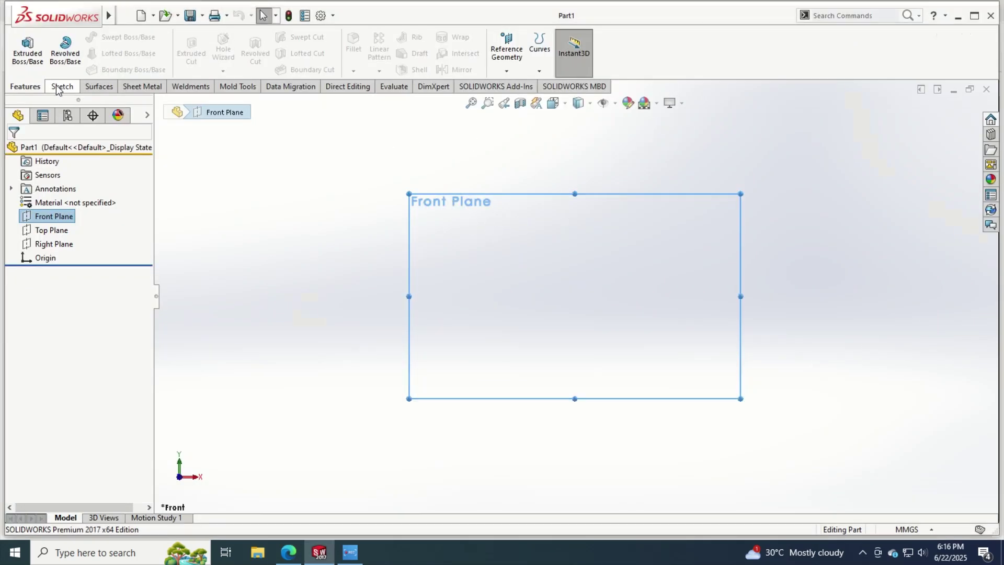
Step: Sketch a closed L-shaped profile on the Front Plane starting from the origin, with its outer vertical side about 41 mm long
left_click(61, 87)
mouse_move(48, 26)
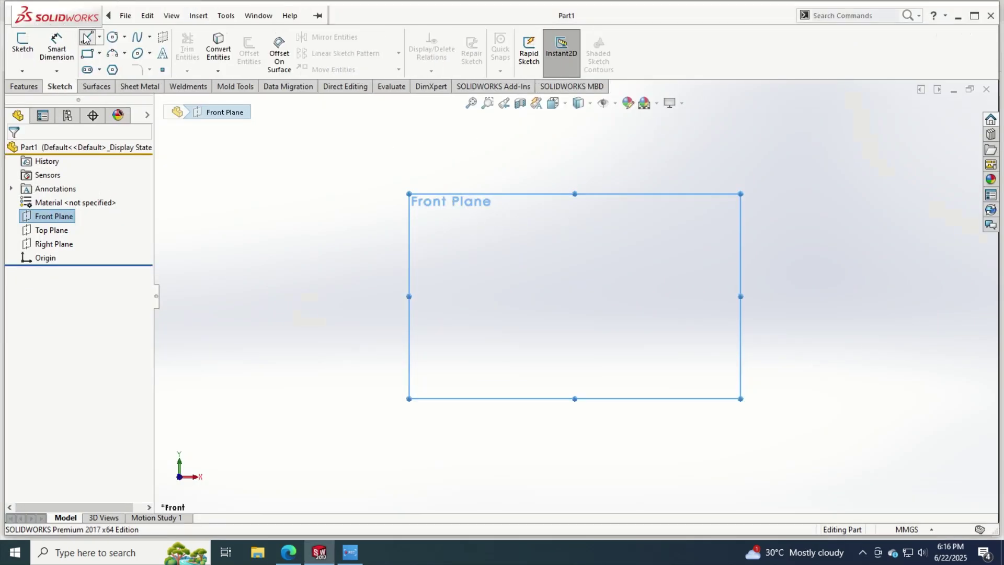
left_click(575, 296)
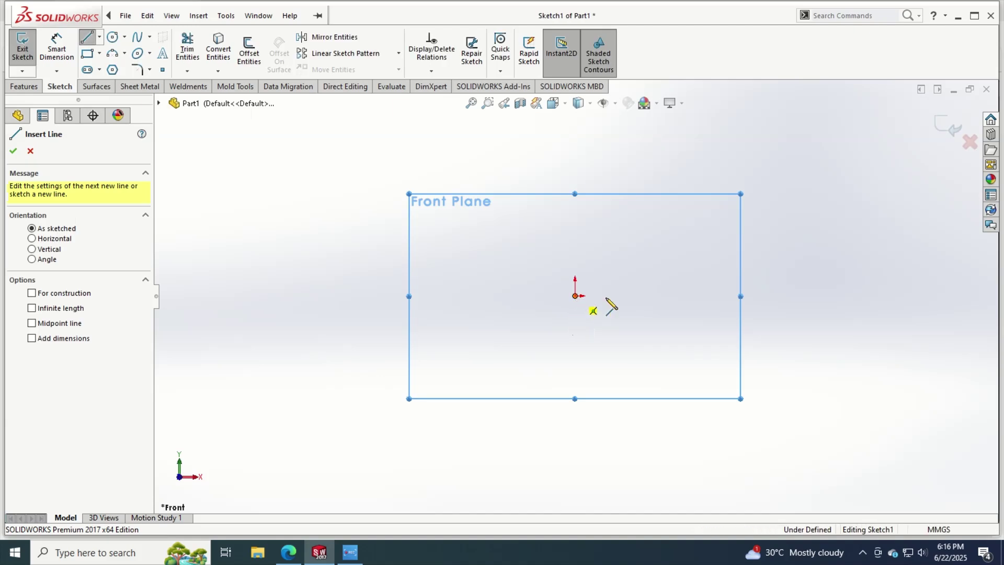
left_click(605, 296)
left_click(601, 249)
left_click(697, 250)
left_click(697, 220)
left_click(570, 220)
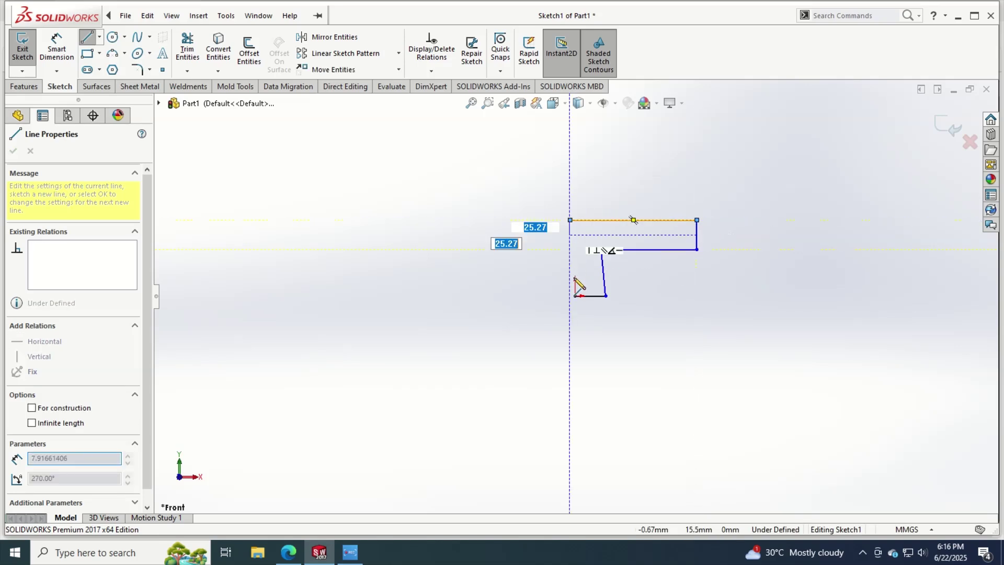
left_click(575, 296)
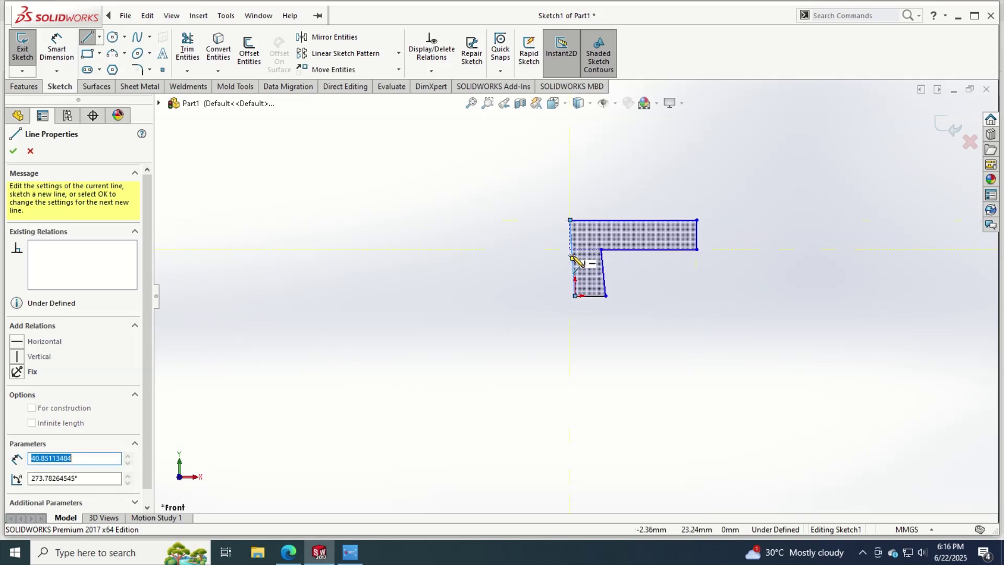
key("Escape")
Step: Add vertical relations to the two slanted lines of the profile's downward leg
left_click(572, 256)
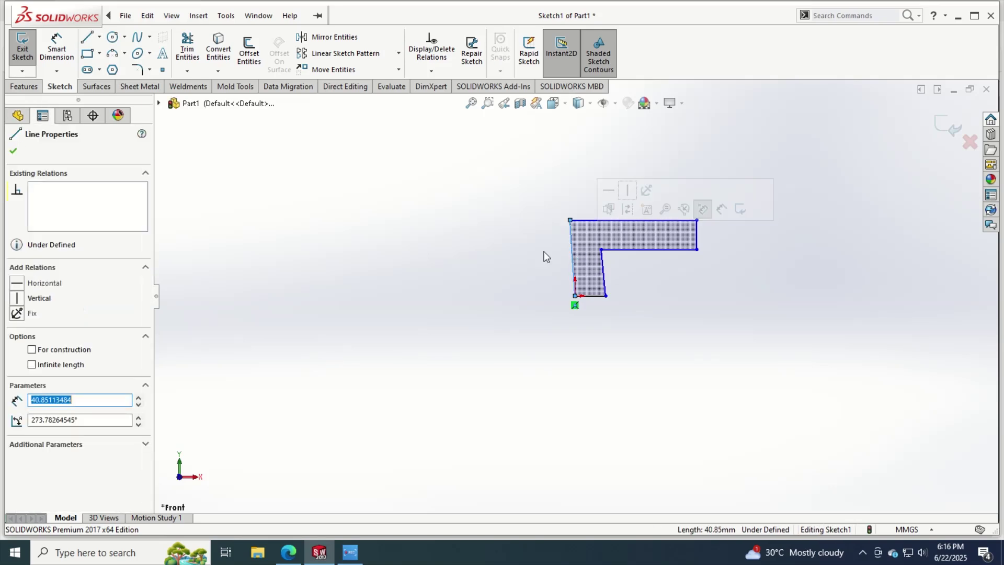
left_click(19, 297)
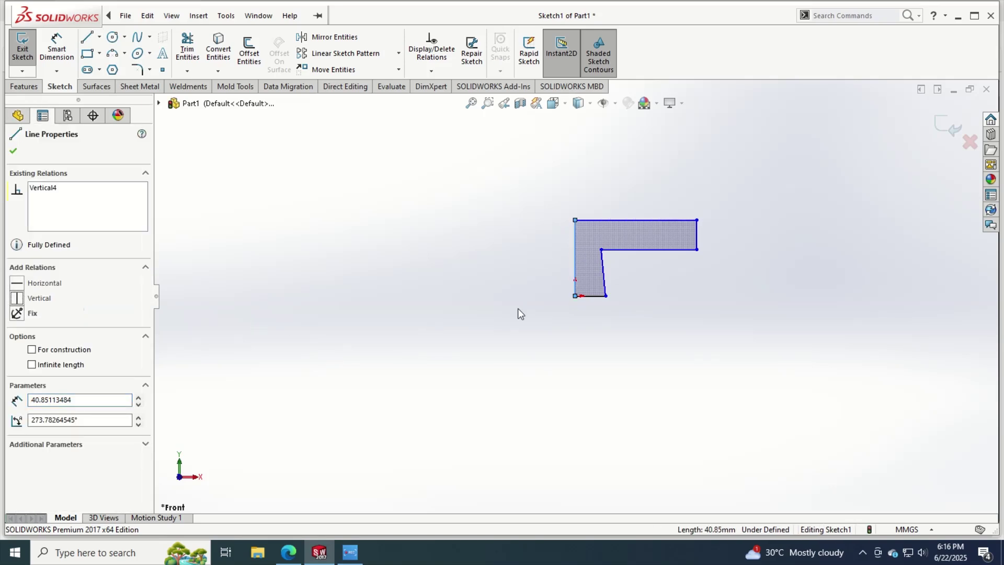
left_click(604, 269)
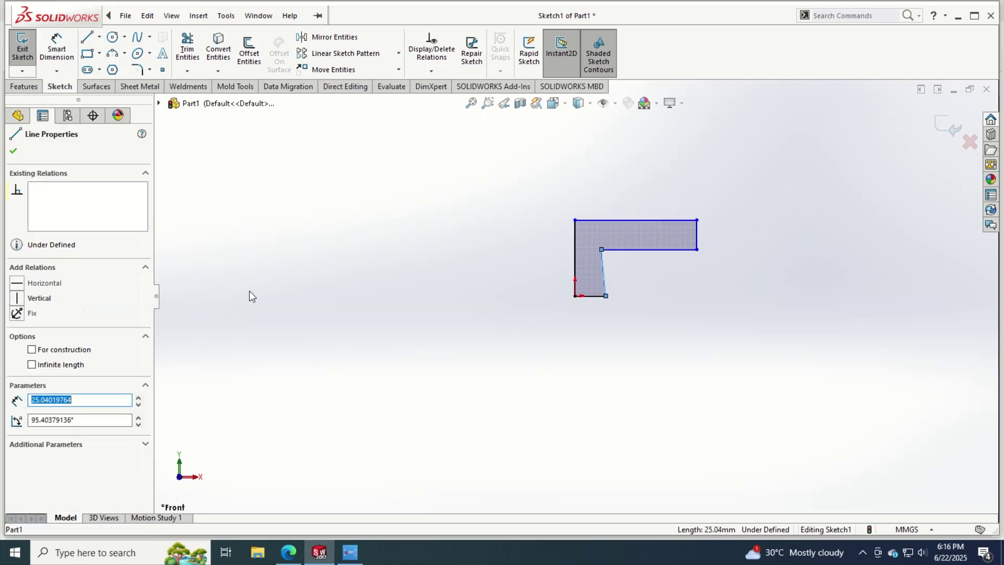
left_click(19, 298)
Step: Dimension the profile's outer vertical edge as 90 mm and its upper horizontal edge as 200 mm
left_click(56, 47)
left_click(576, 254)
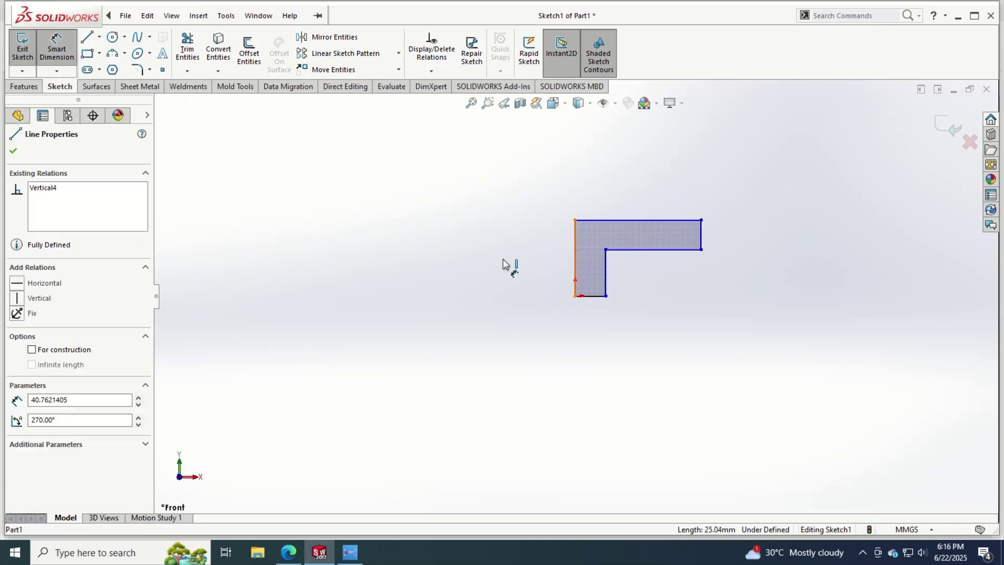
left_click(553, 257)
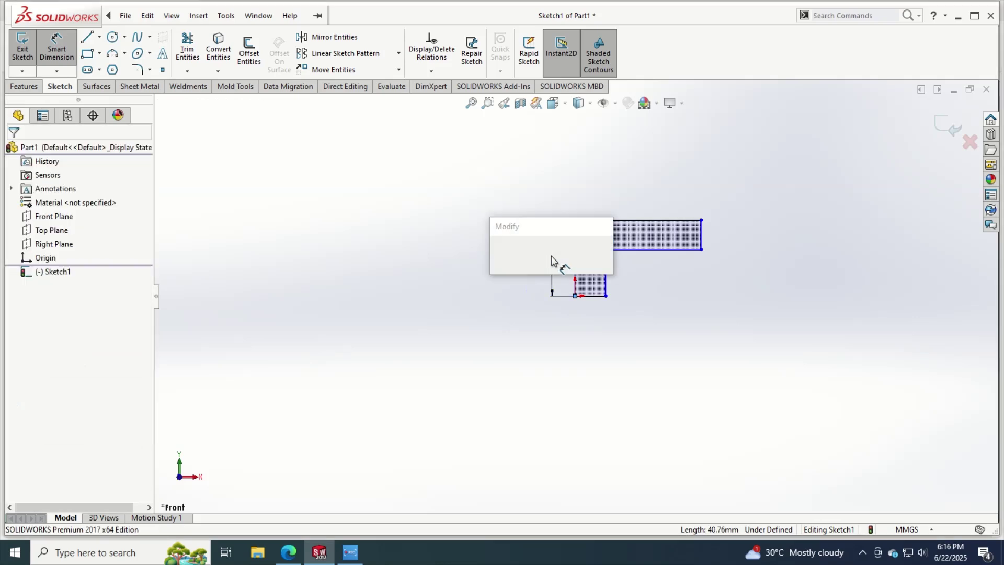
type("90")
key("Return")
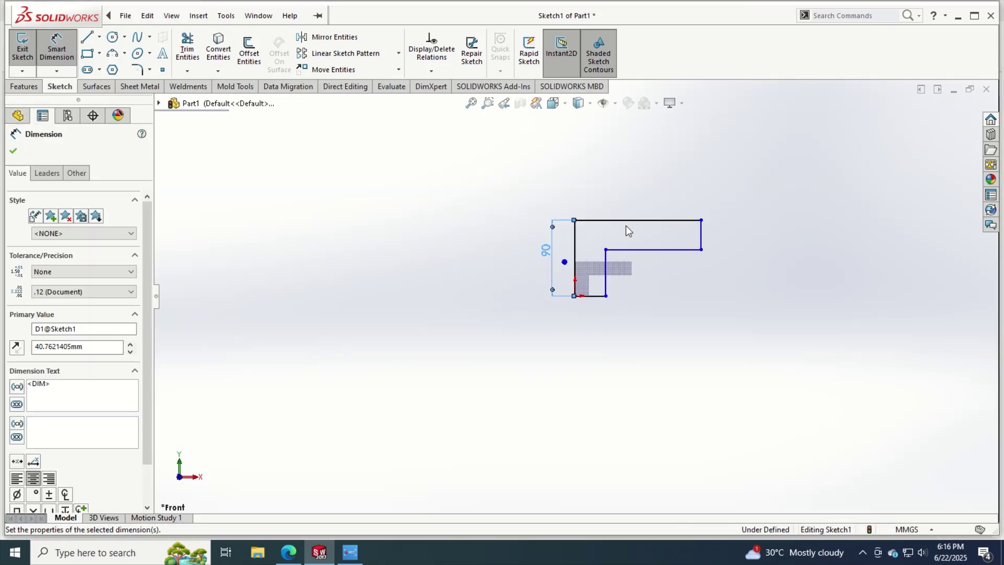
left_click(635, 220)
left_click(633, 199)
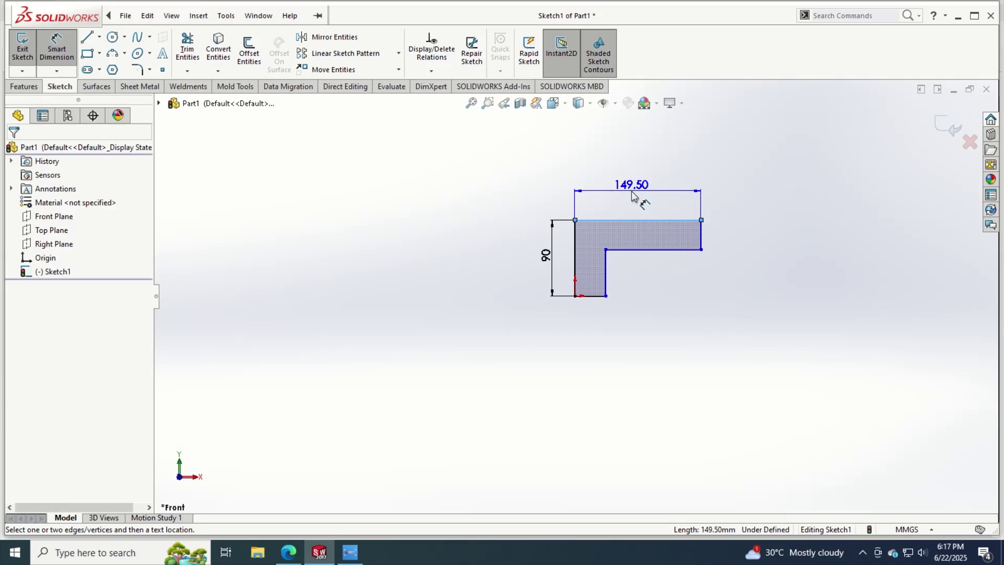
type("60")
key("Return")
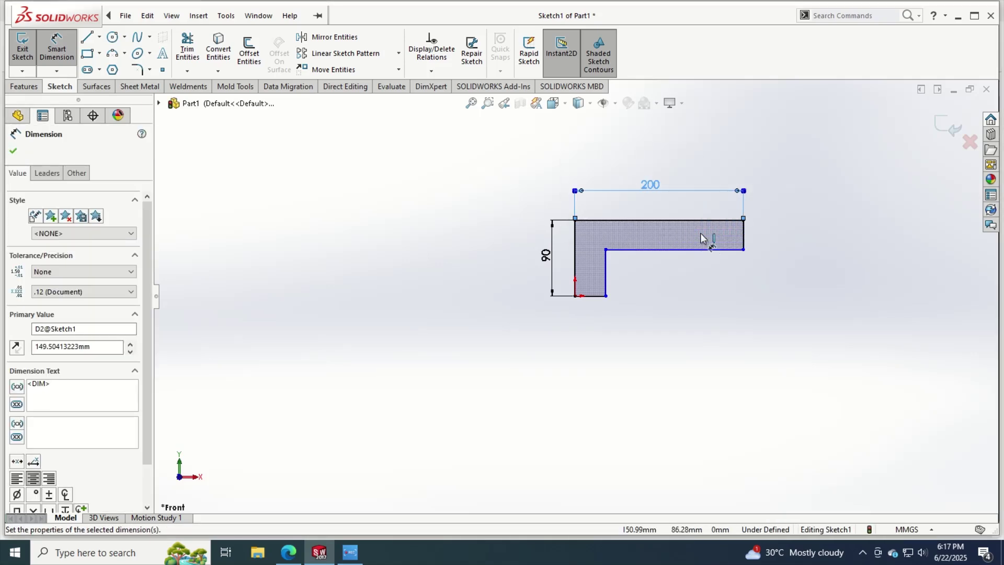
Step: Dimension the thickness of both the horizontal arm and the downward leg as 25 mm
left_click(746, 240)
left_click(775, 239)
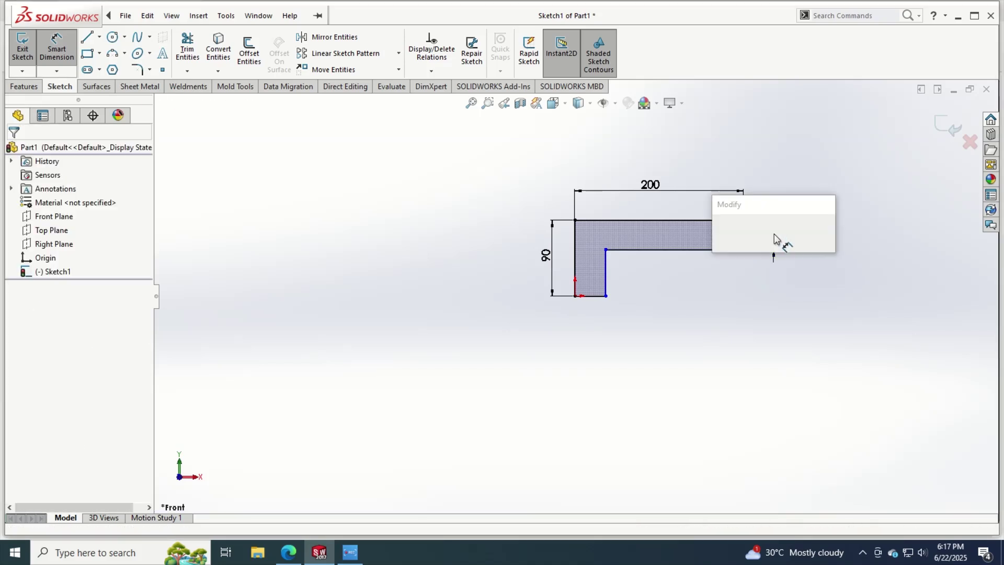
type("25")
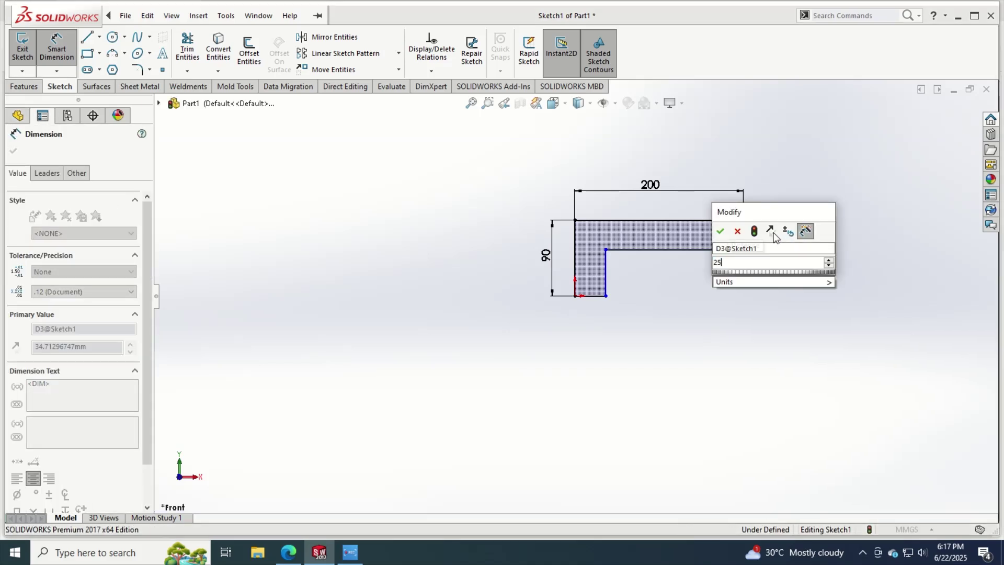
key("Return")
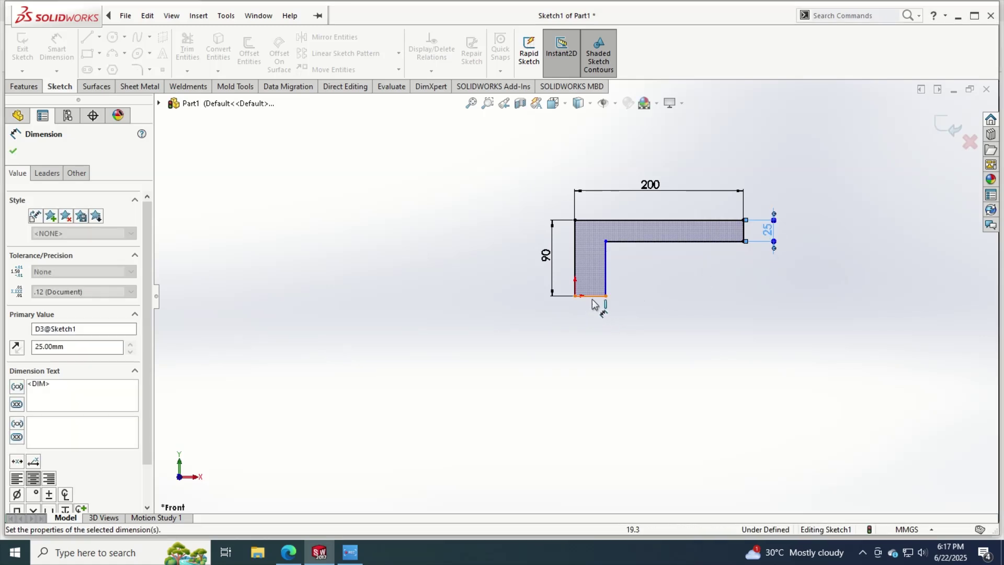
left_click(594, 296)
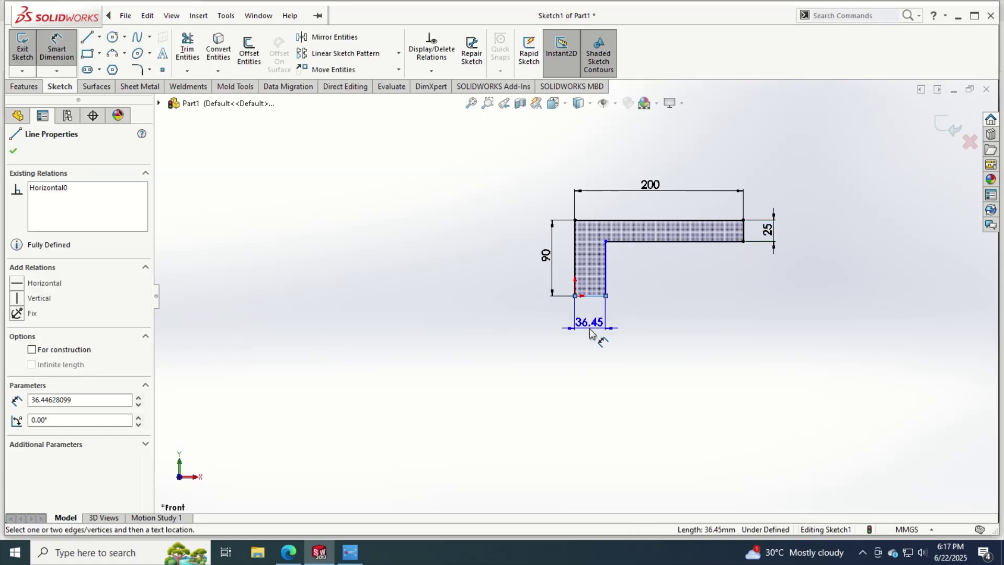
left_click(589, 328)
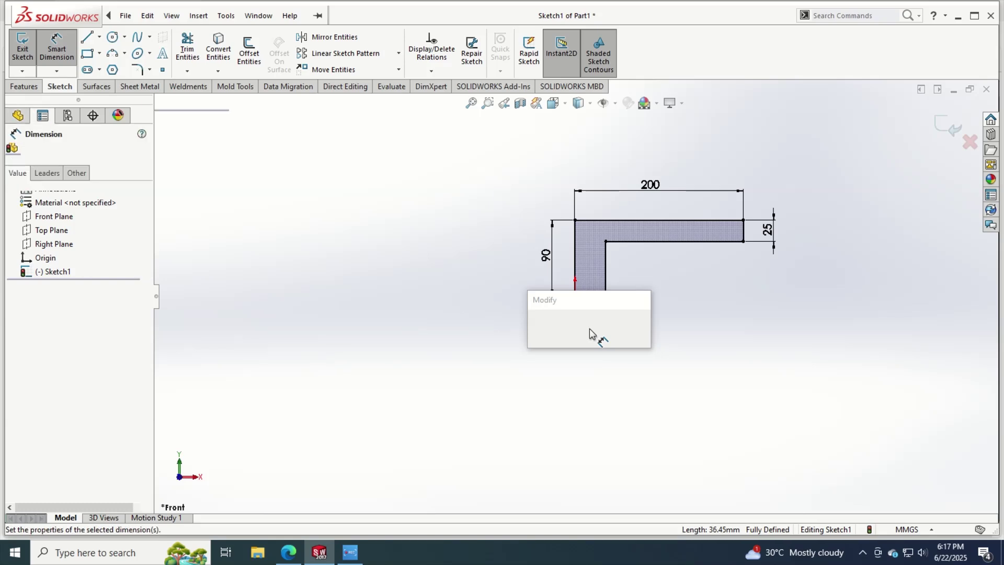
type("25")
key("Return")
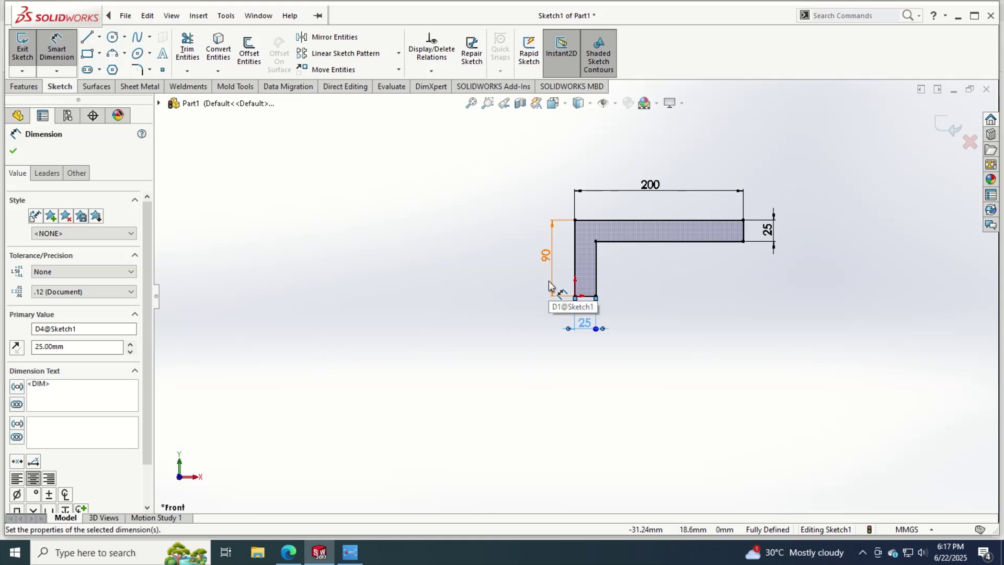
left_click(13, 151)
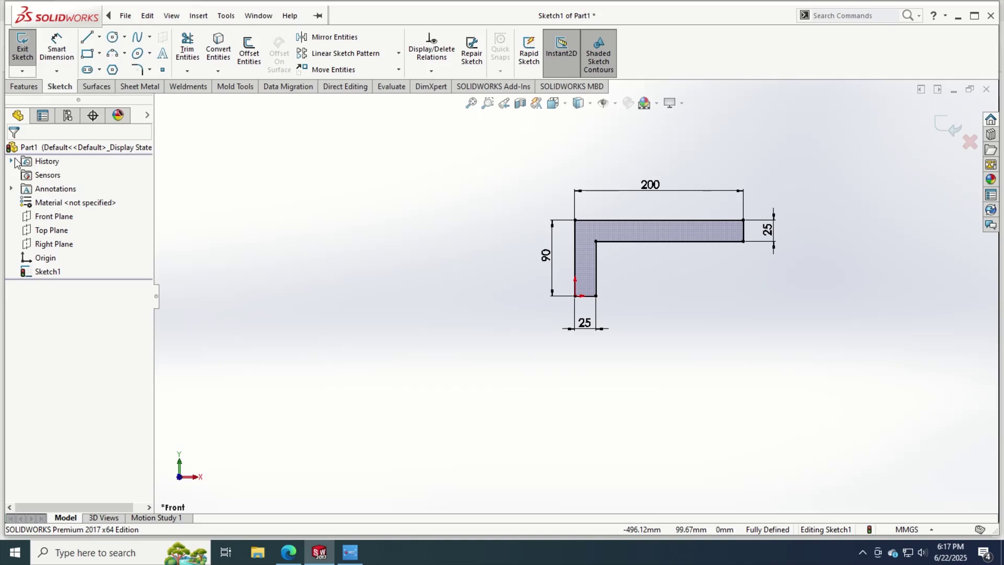
Step: Extrude the L-shaped profile 130 mm blind in the reversed direction, taking the width from the PDF drawing
key("ctrl+7")
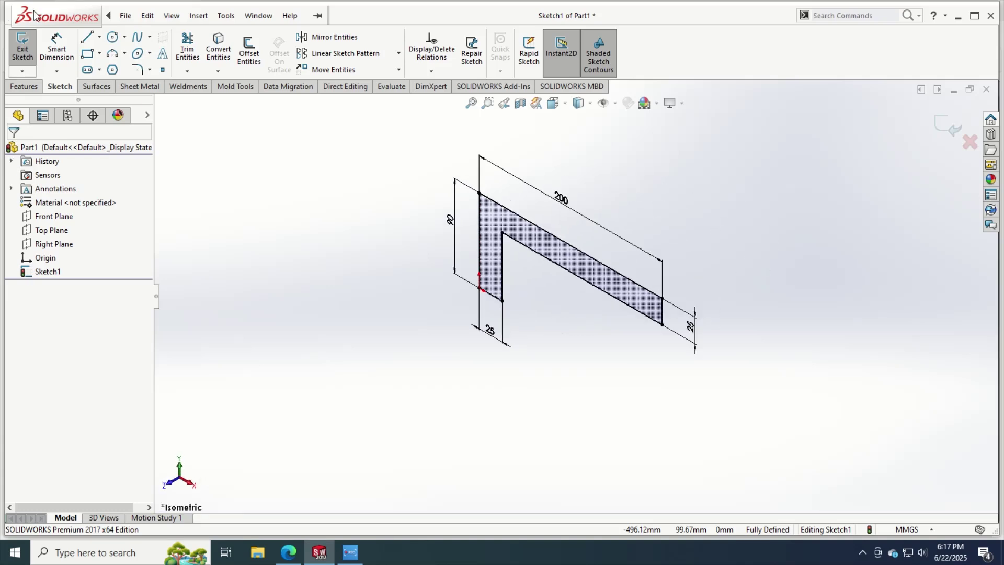
left_click(25, 87)
left_click(28, 52)
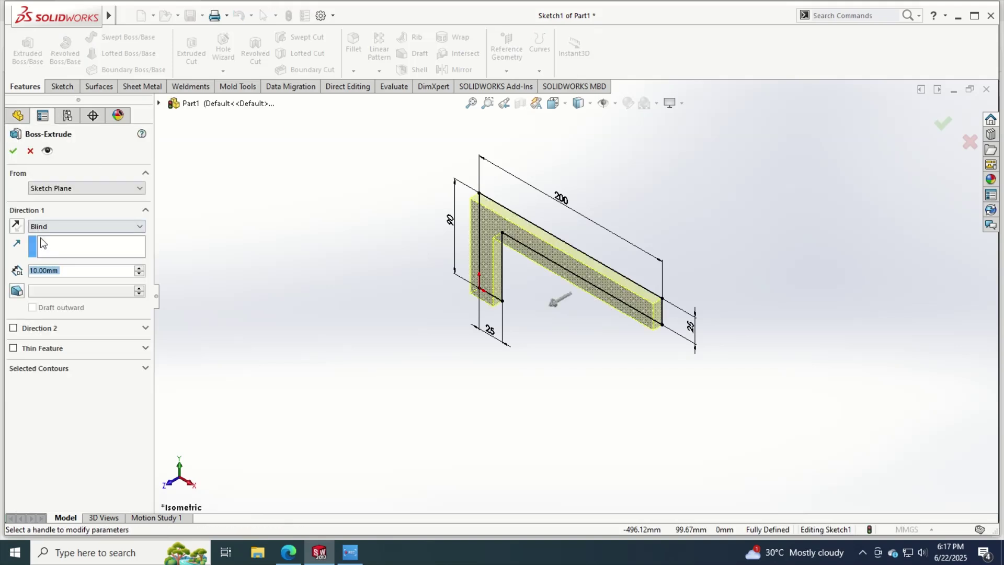
key("alt+Tab")
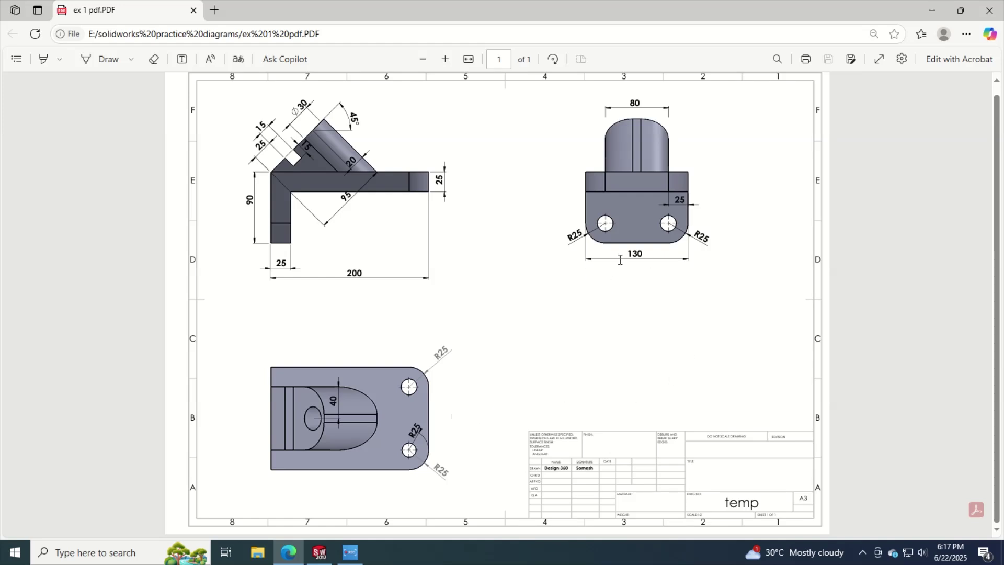
key("alt+Tab")
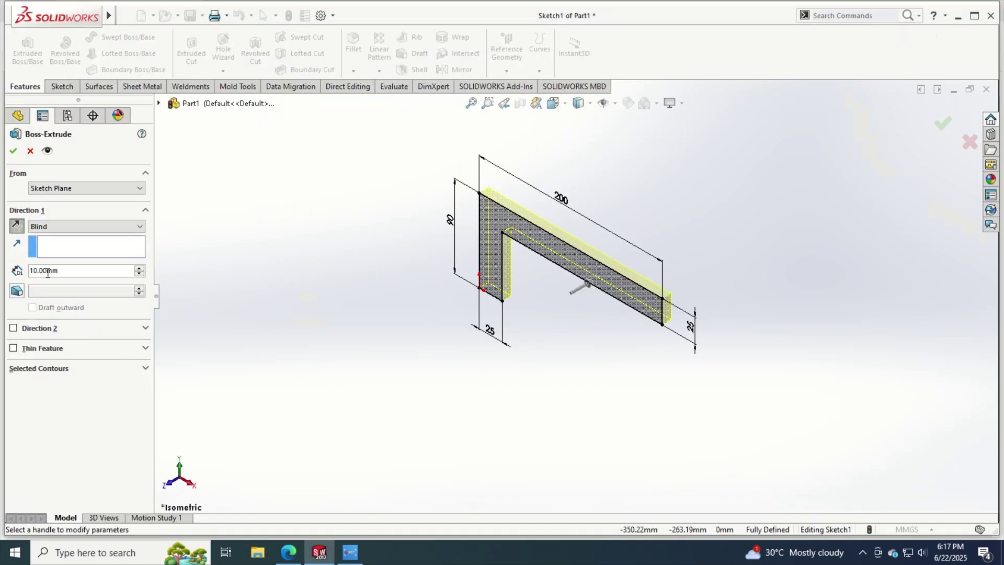
type("130")
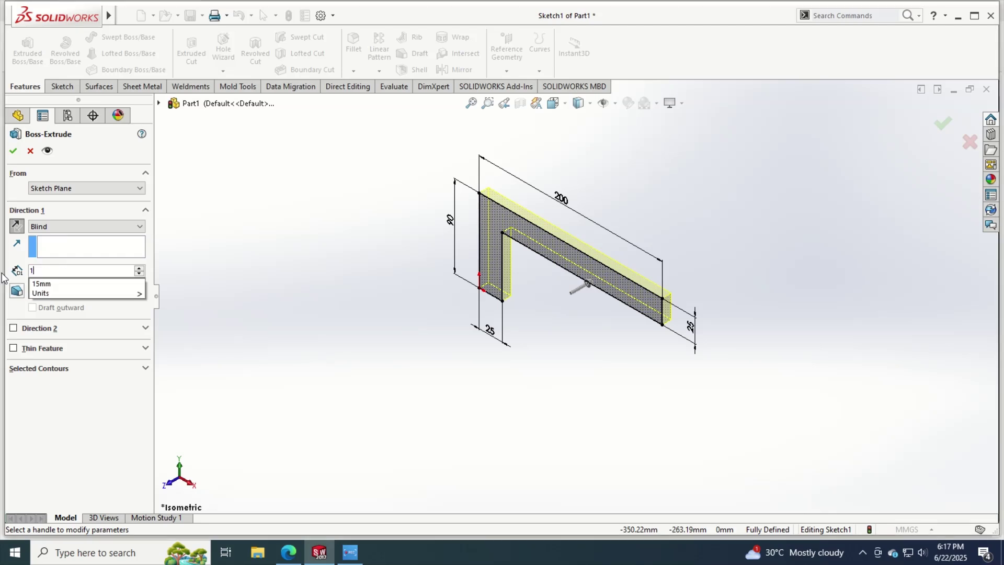
key("Return")
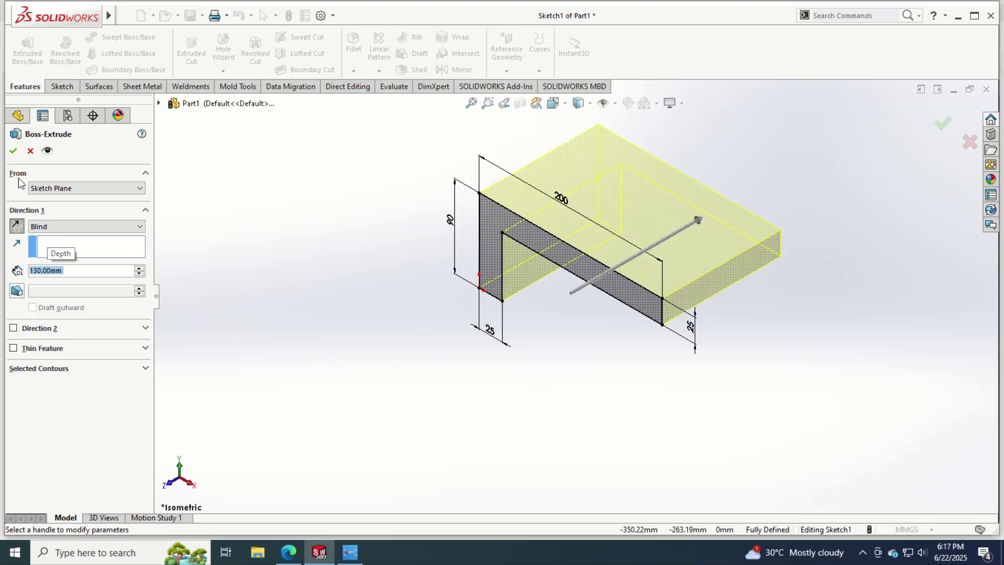
left_click(16, 154)
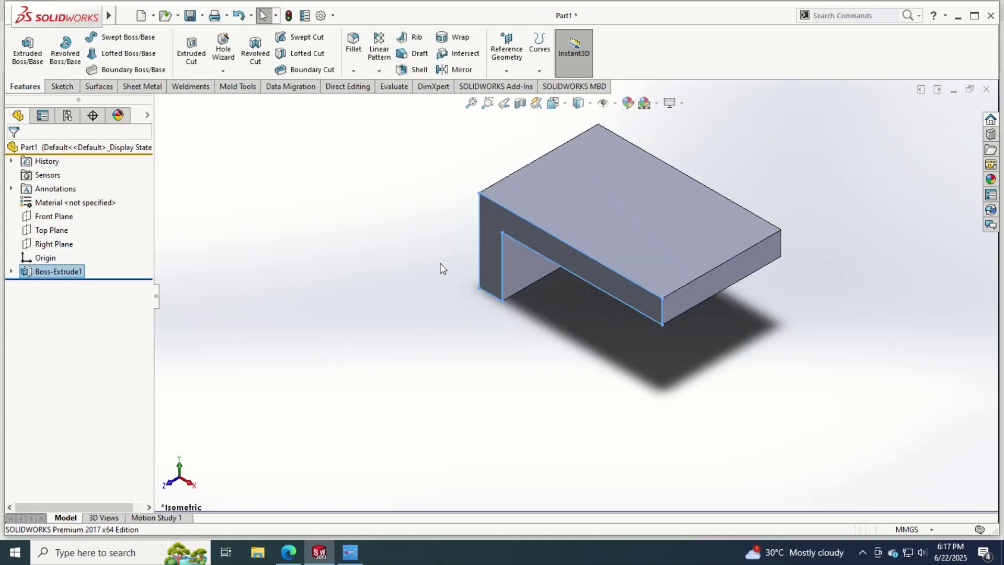
Step: Check the PDF drawing, then start a constant-size fillet with a 25 mm radius on one lower corner edge of the downward leg
middle_click_drag(440, 261, 594, 274)
key("alt+Tab")
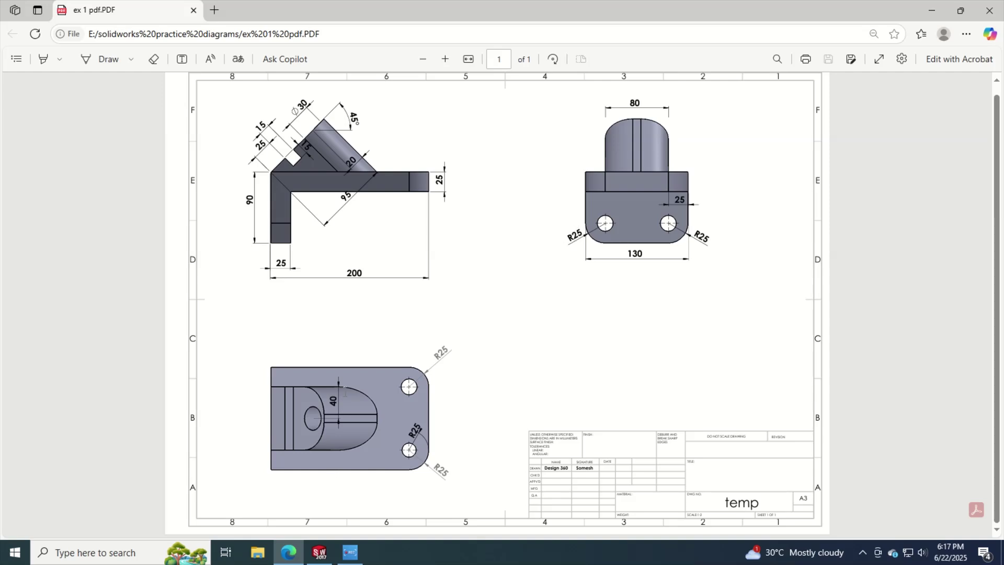
key("alt+Tab")
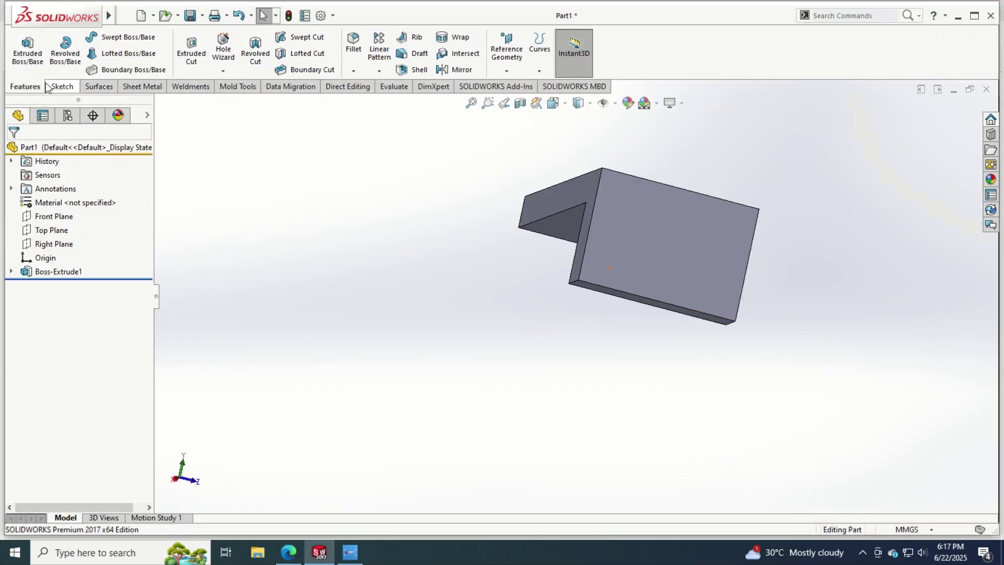
left_click(61, 87)
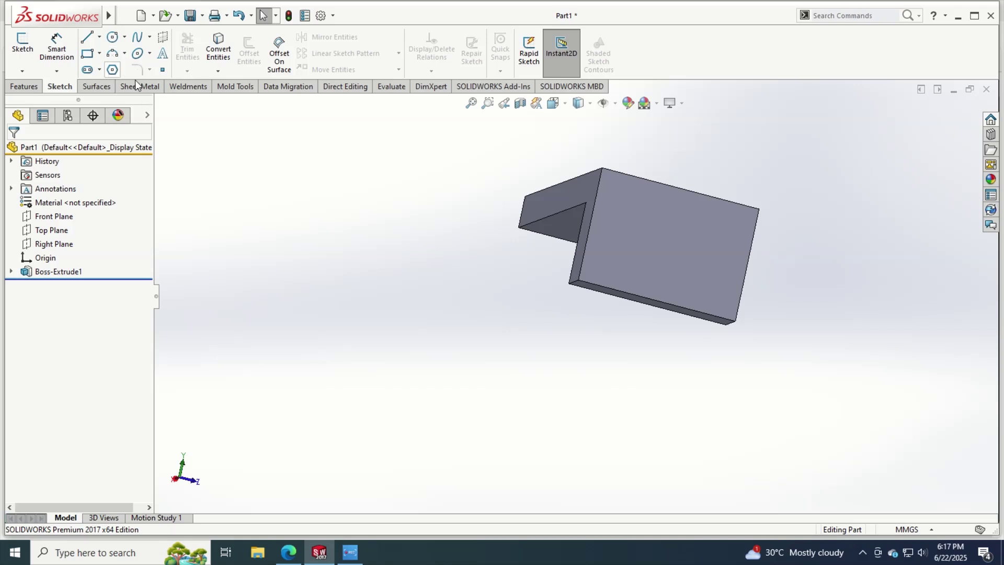
left_click(23, 87)
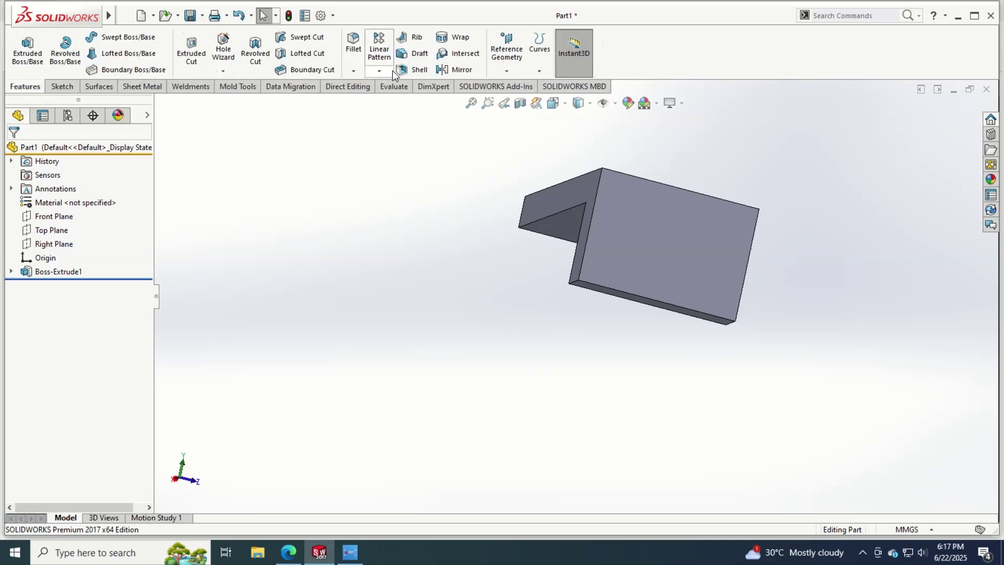
left_click(355, 70)
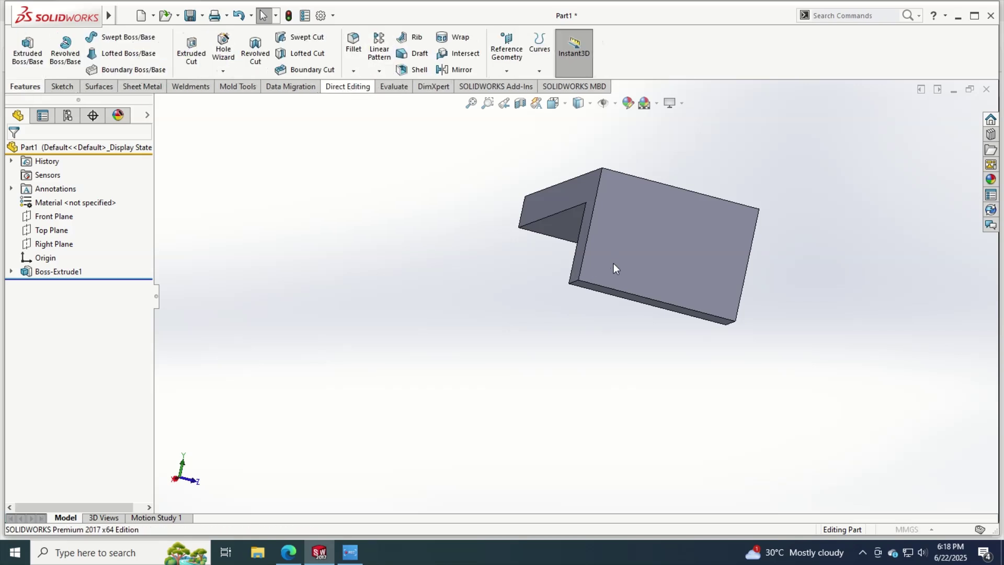
scroll(588, 285, "down", 8)
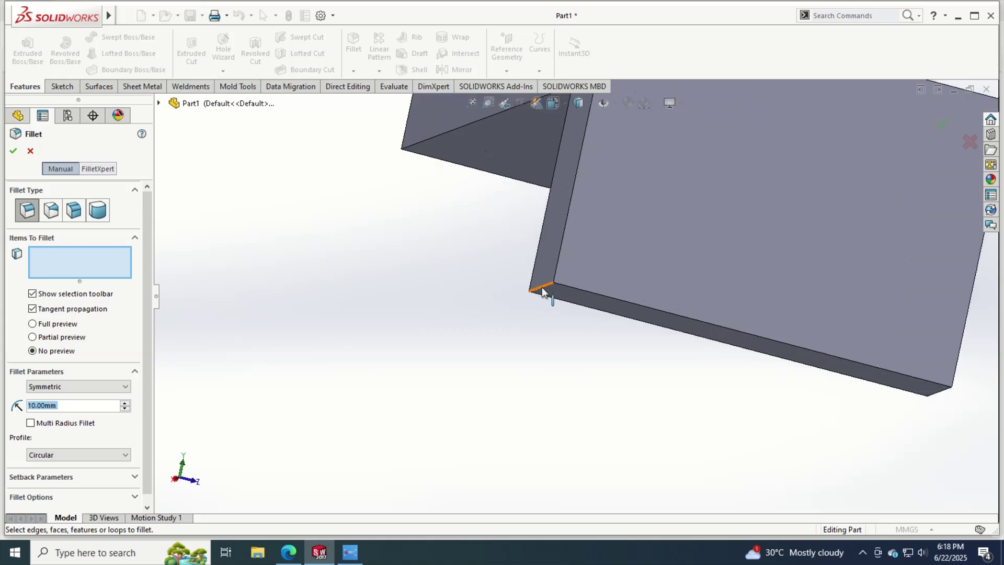
left_click(543, 291)
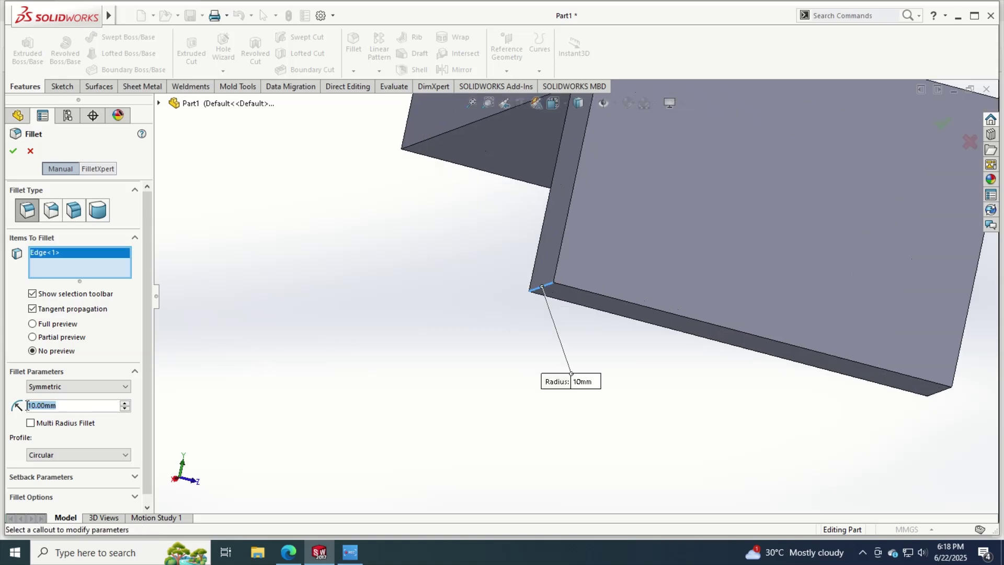
type("25")
key("Return")
Step: Add the leg's other lower corner edge and the horizontal arm's two end corner edges to the 25 mm fillet and apply it
middle_click_drag(598, 412, 533, 352)
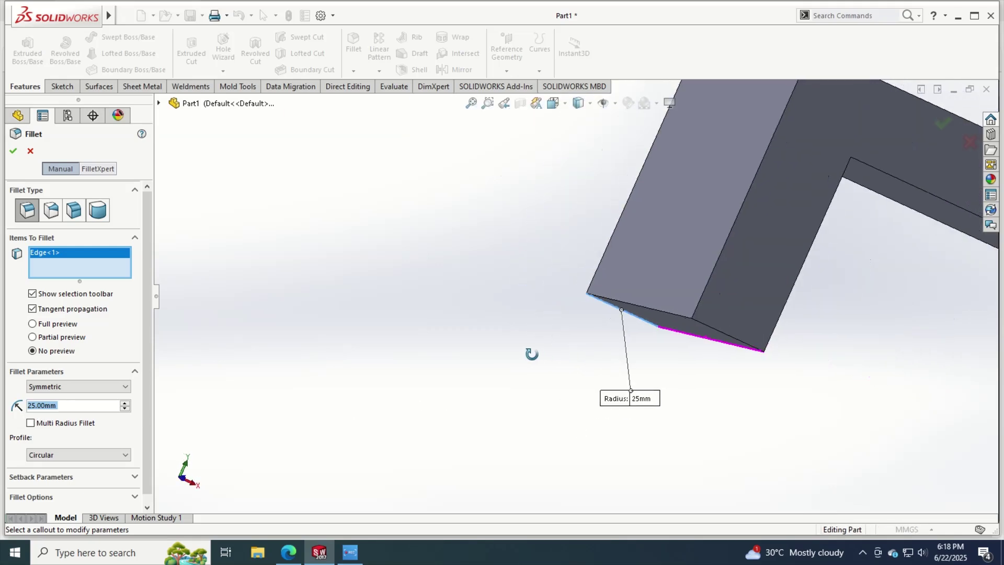
left_click(705, 325)
scroll(730, 350, "down", 5)
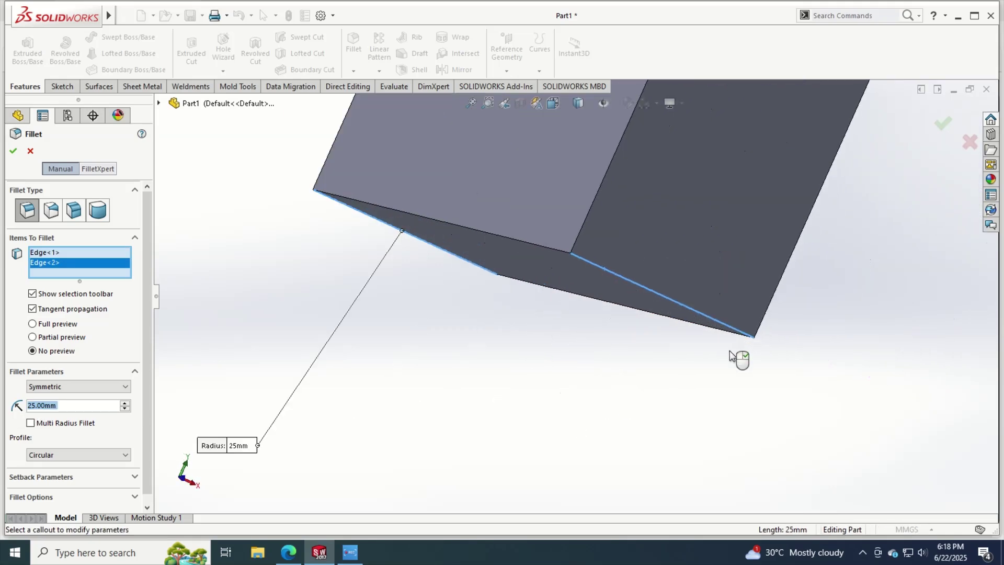
scroll(730, 349, "up", 5)
scroll(730, 356, "up", 5)
middle_click_drag(858, 354, 787, 343)
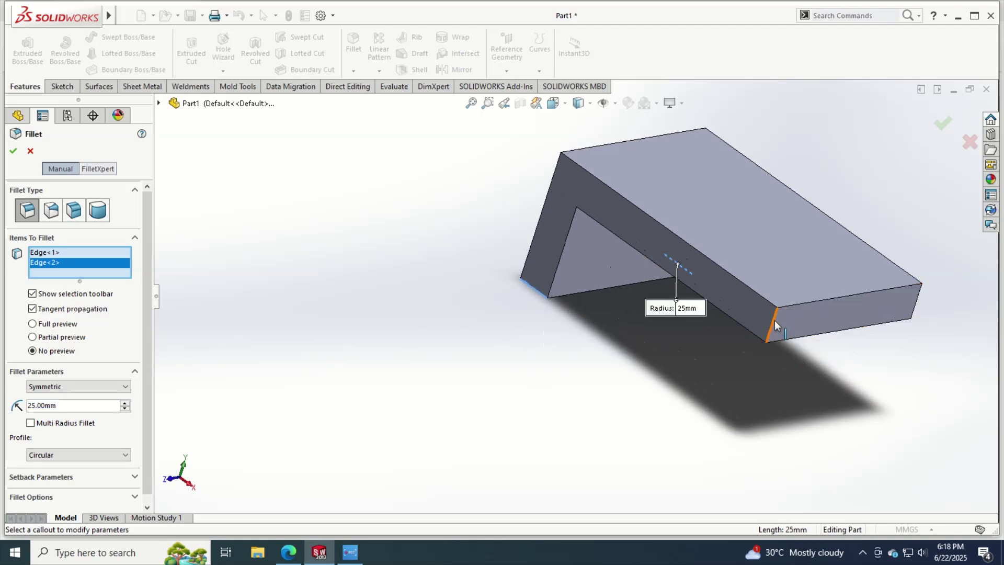
left_click(775, 320)
middle_click_drag(833, 365, 731, 312)
left_click(709, 294)
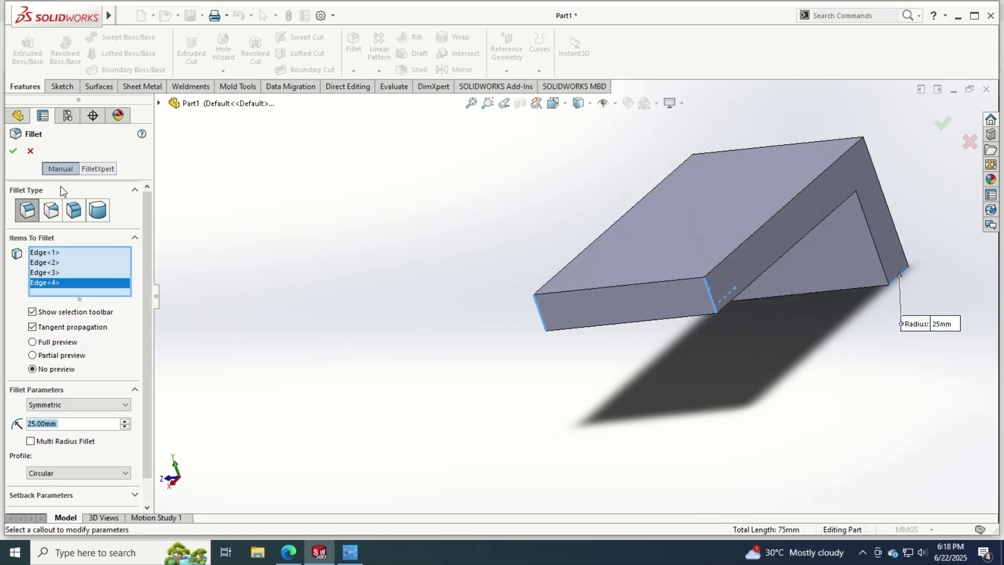
left_click(14, 151)
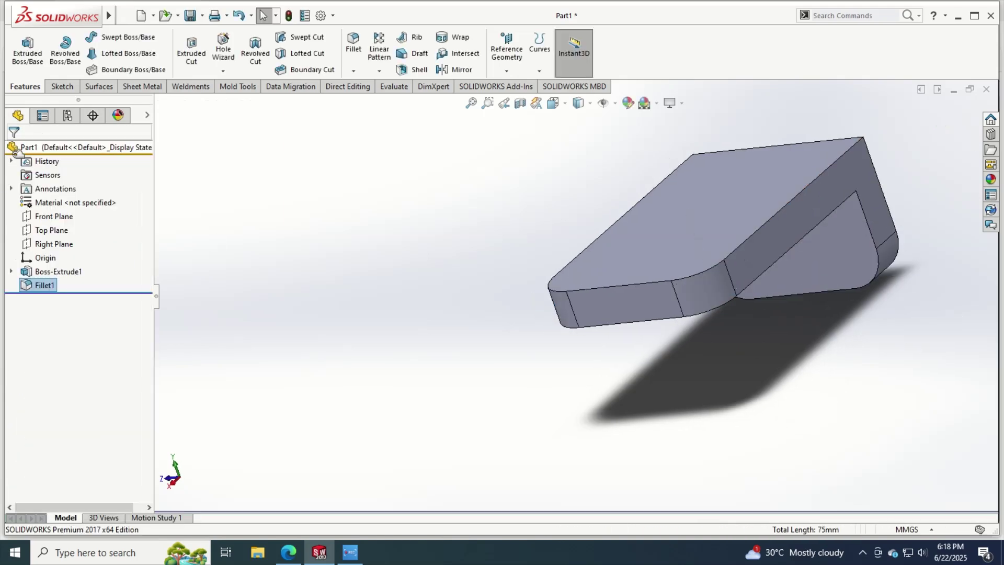
Step: Sketch two 20 mm diameter circles on the downward leg's outer face, each centred on a rounded corner's arc centre
middle_click_drag(347, 299, 541, 328)
key("alt+Tab")
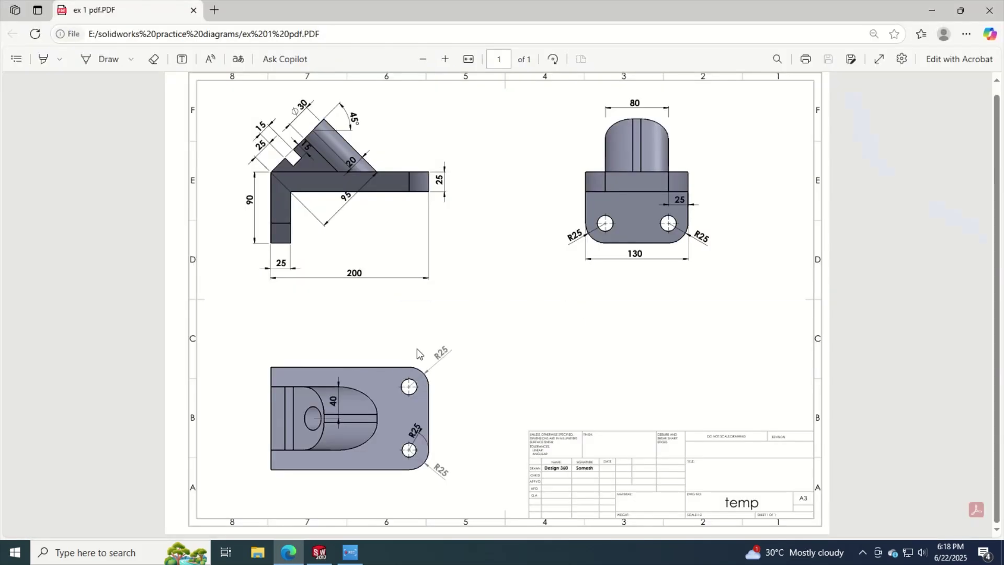
key("alt+Tab")
left_click(569, 297)
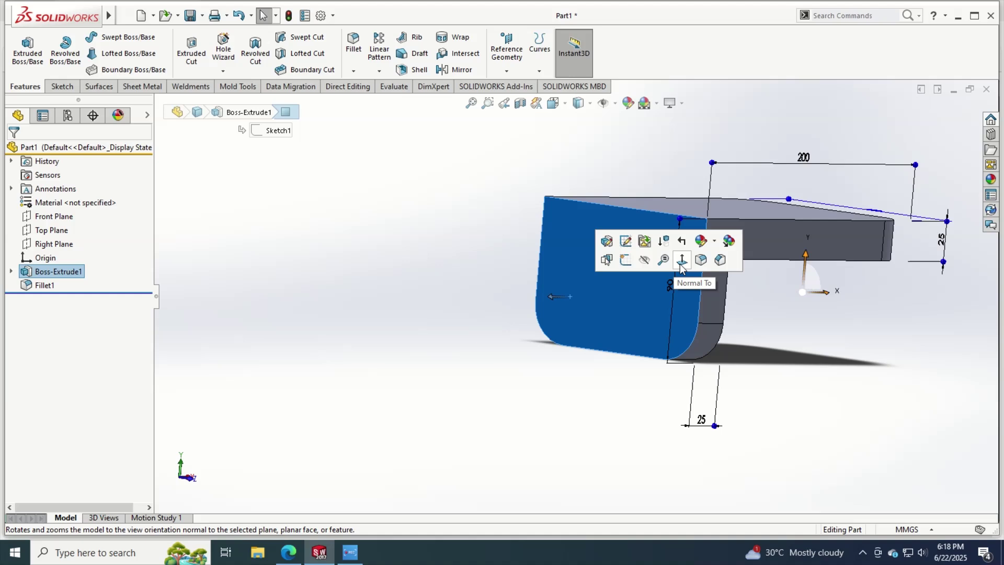
left_click(686, 260)
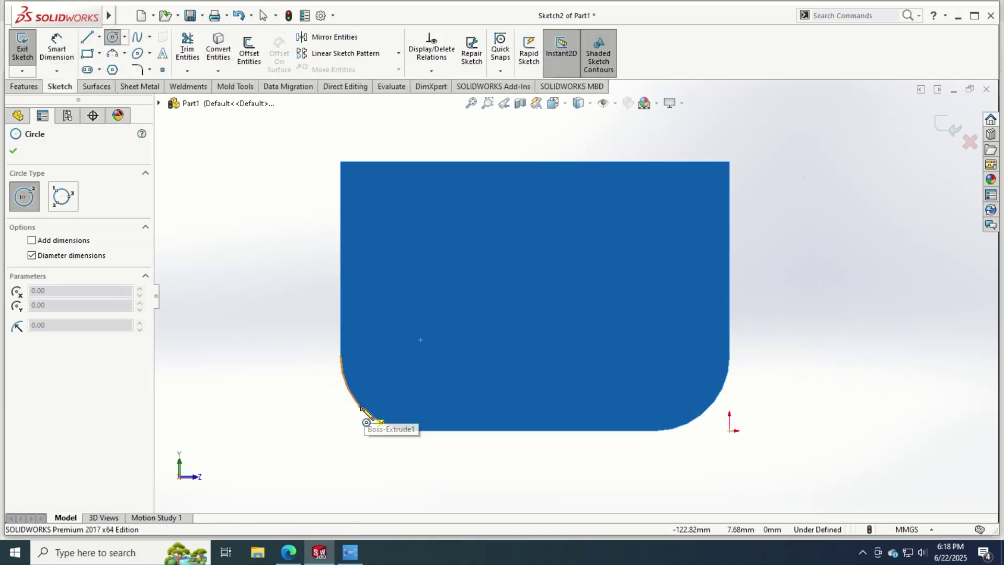
left_click(416, 356)
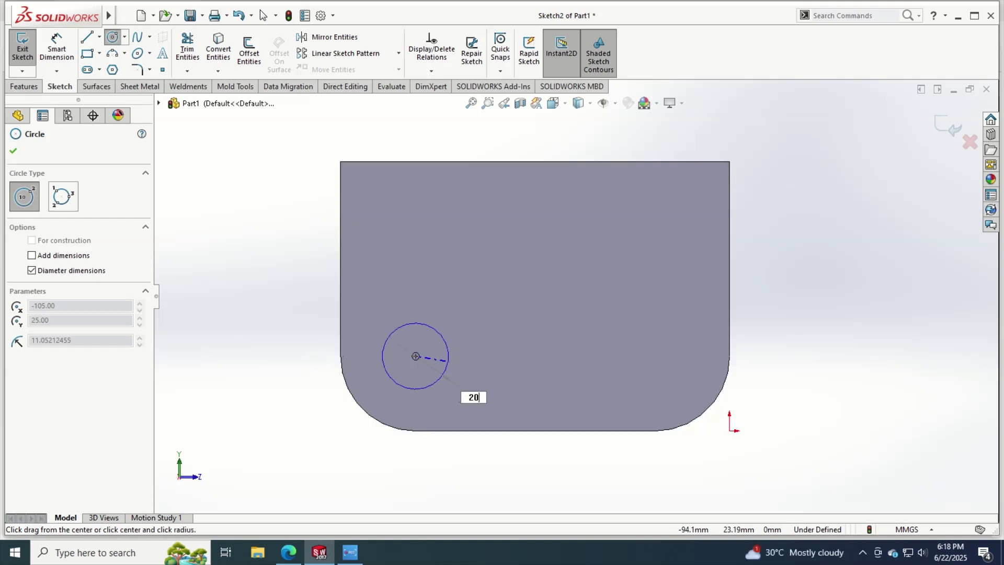
key("Return")
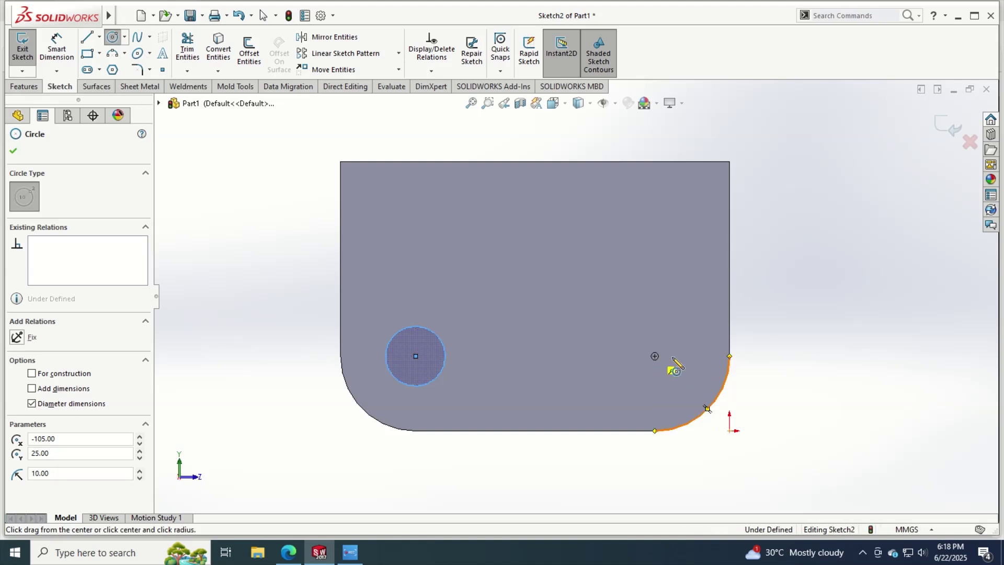
left_click(654, 356)
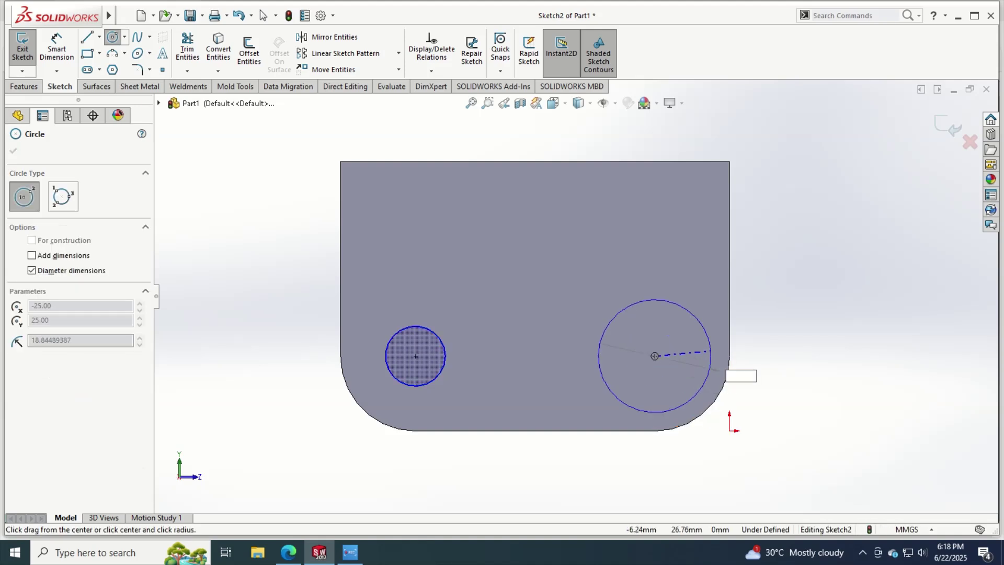
key("Return")
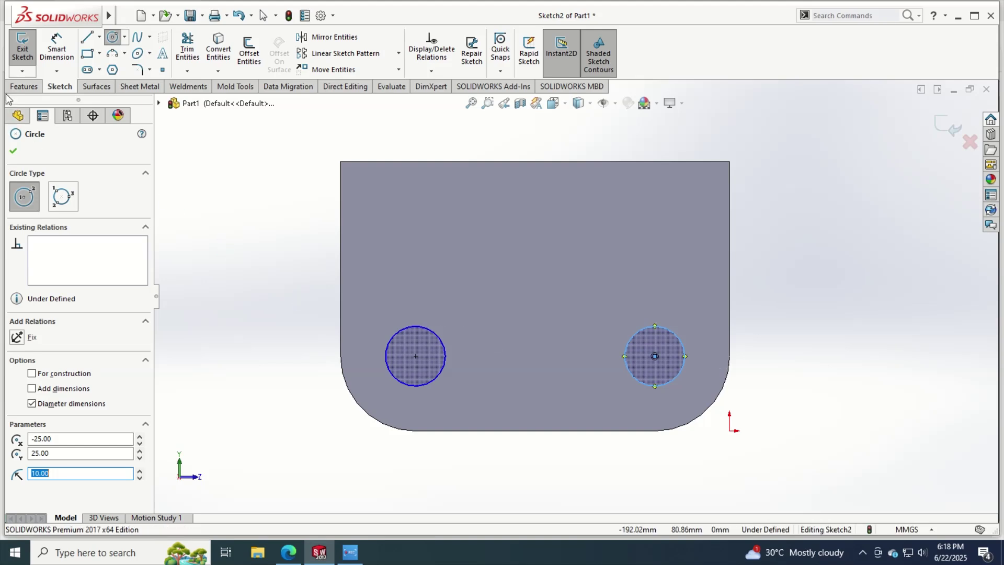
Step: Cut the two circles through the downward leg with an Extruded Cut using the Up To Next end condition
left_click(24, 86)
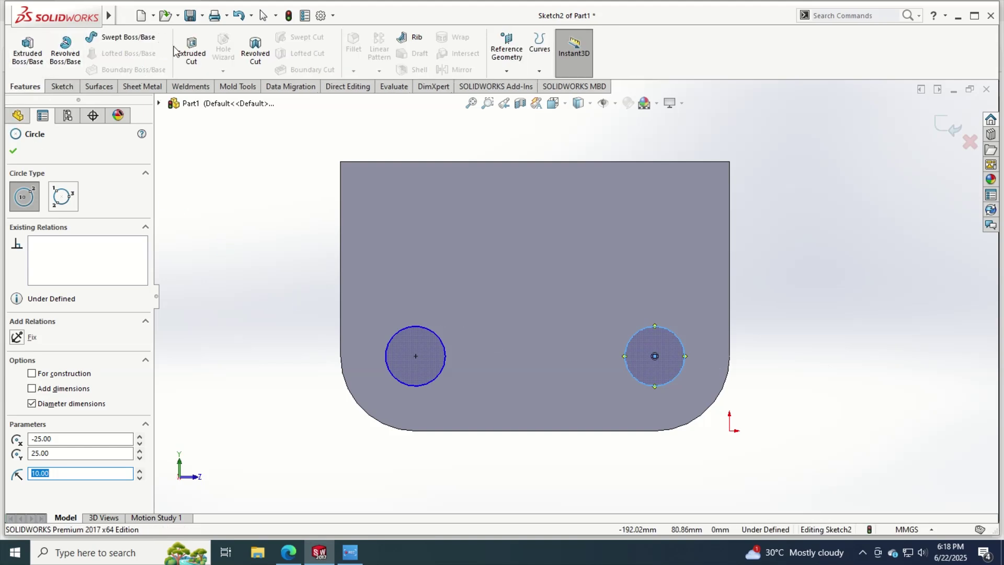
left_click(191, 52)
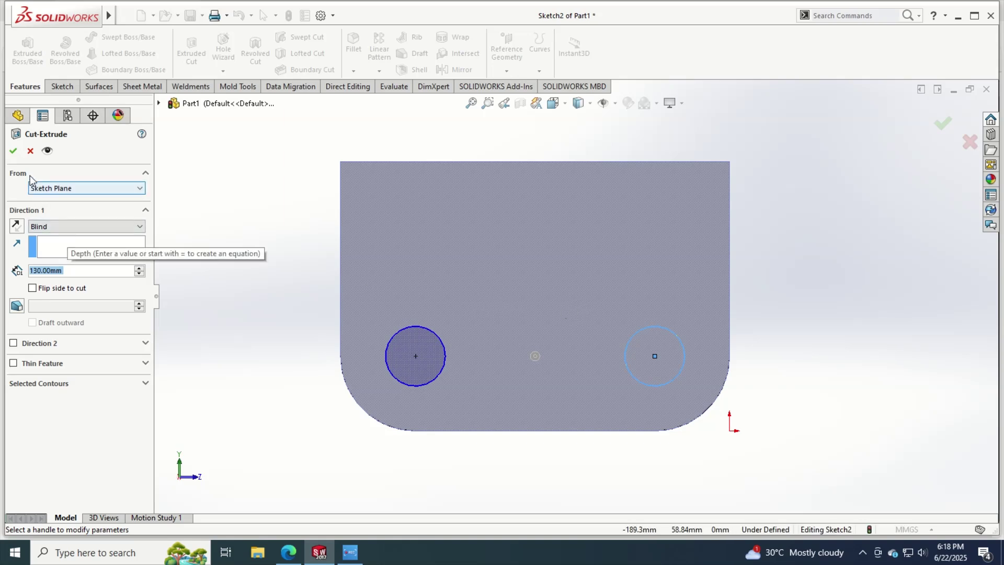
left_click(55, 233)
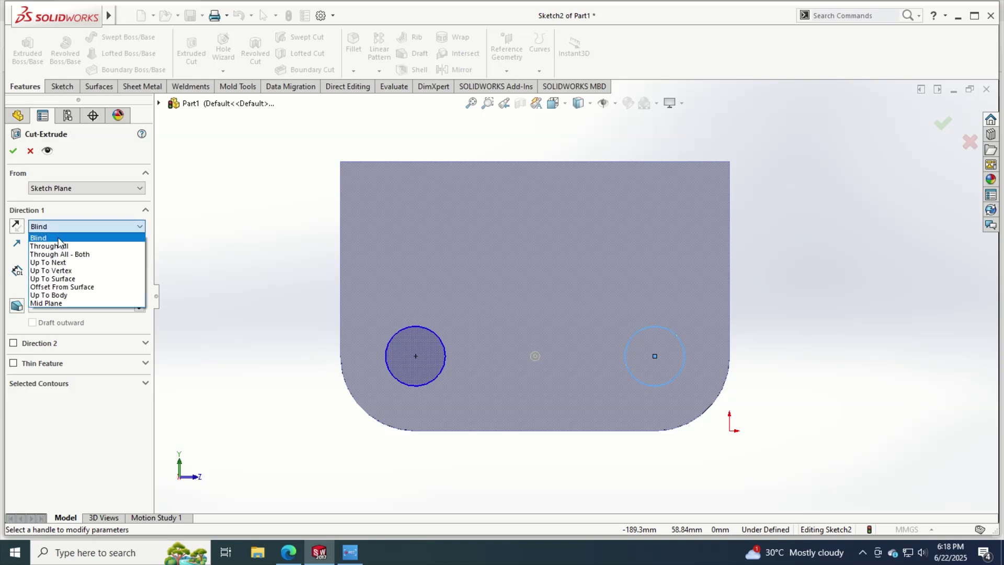
left_click(47, 260)
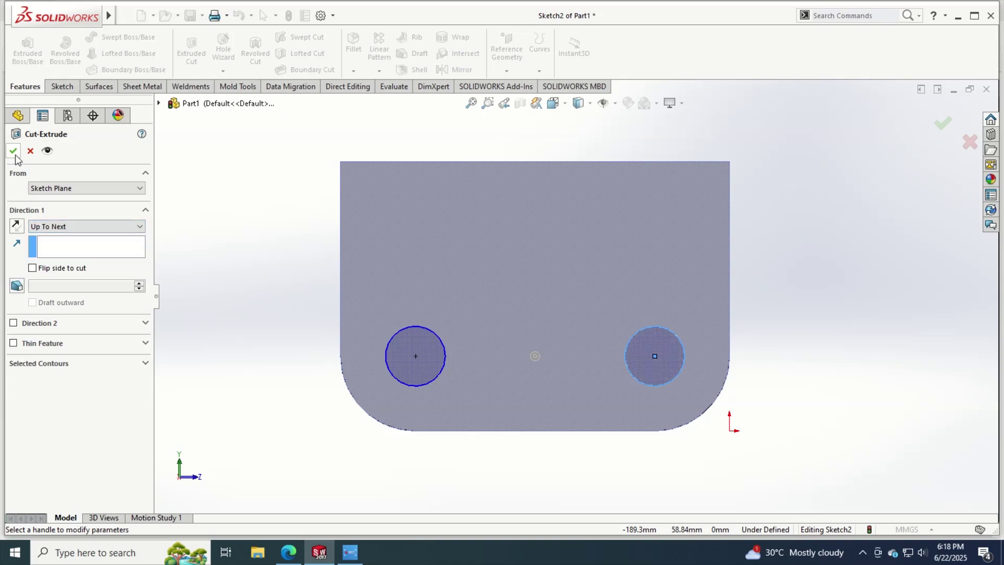
left_click(13, 152)
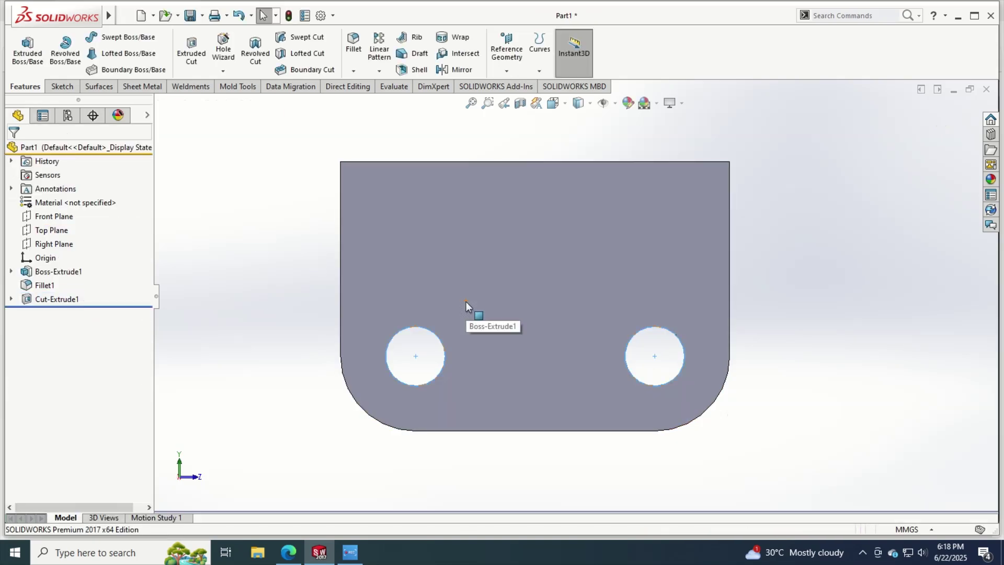
Step: Sketch a circle about 15 mm in diameter on the horizontal arm's upper face, centred on the rounded corner farther from the origin
key("alt+Tab")
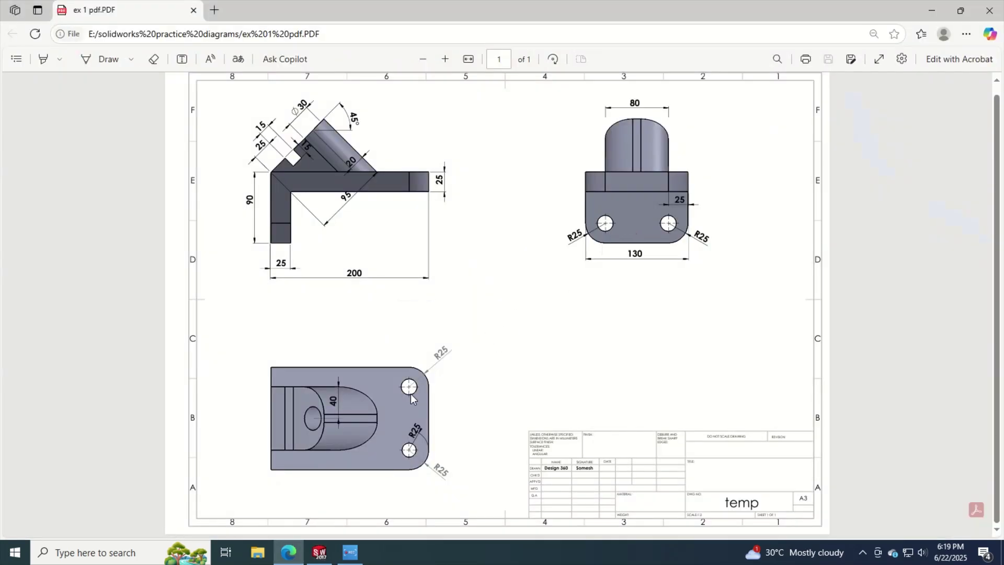
key("alt+Tab")
middle_click_drag(496, 343, 549, 241)
left_click(550, 243)
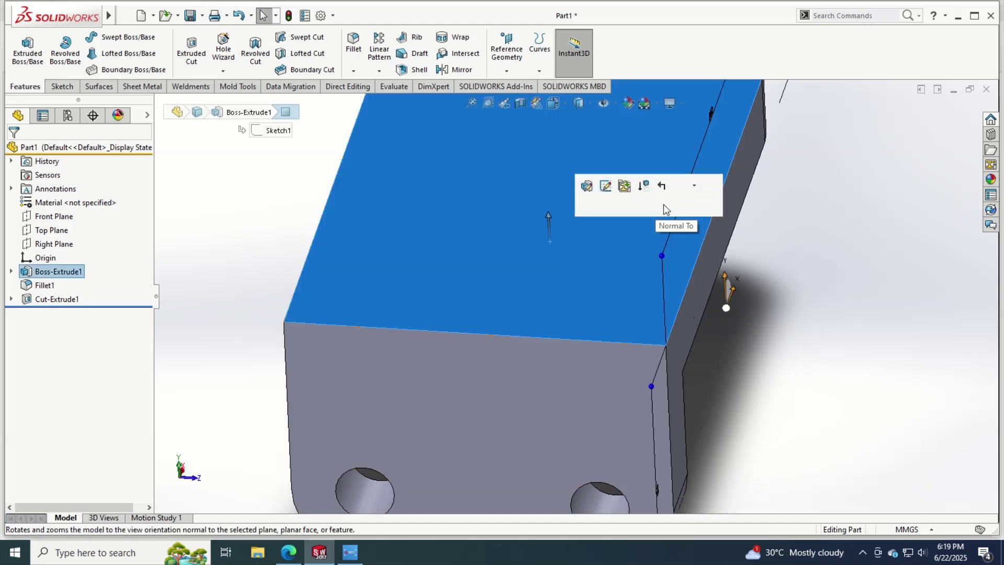
left_click(660, 205)
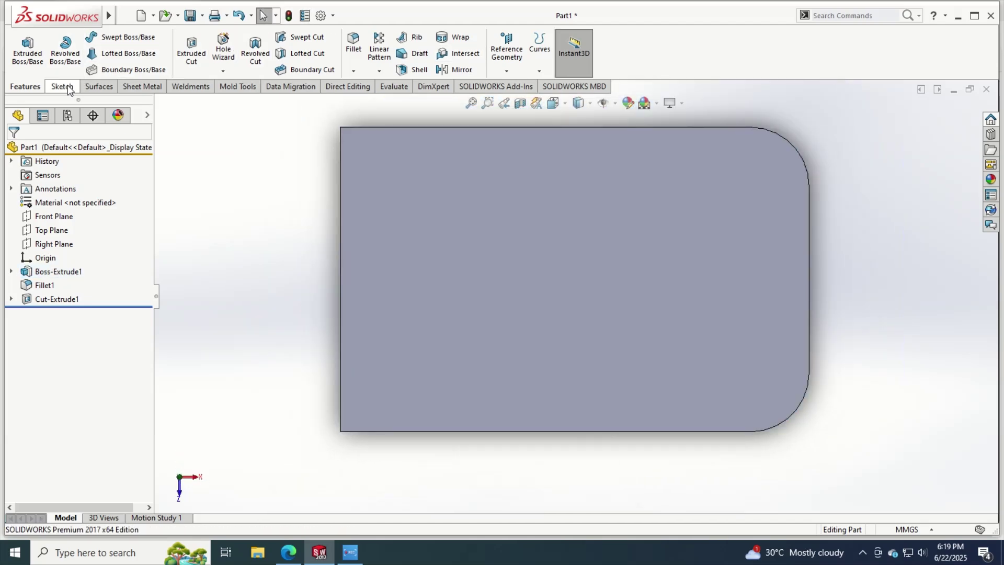
left_click(70, 88)
left_click(110, 42)
left_click(774, 151)
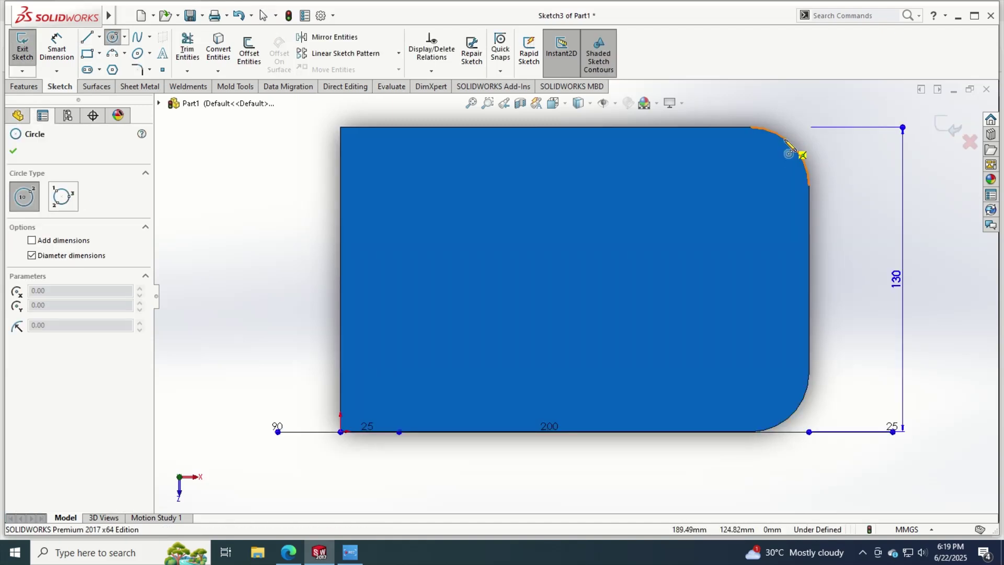
left_click(751, 185)
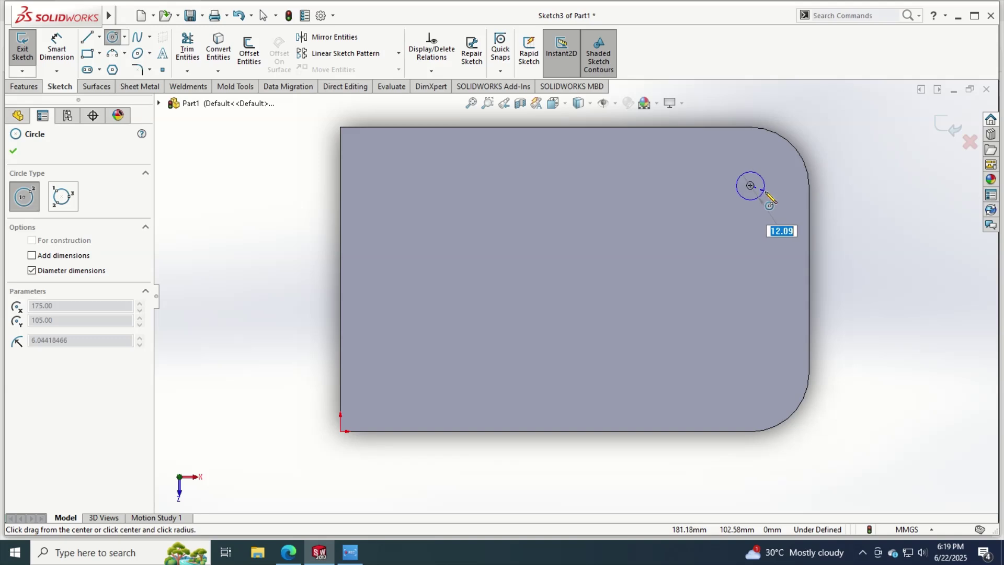
left_click(766, 195)
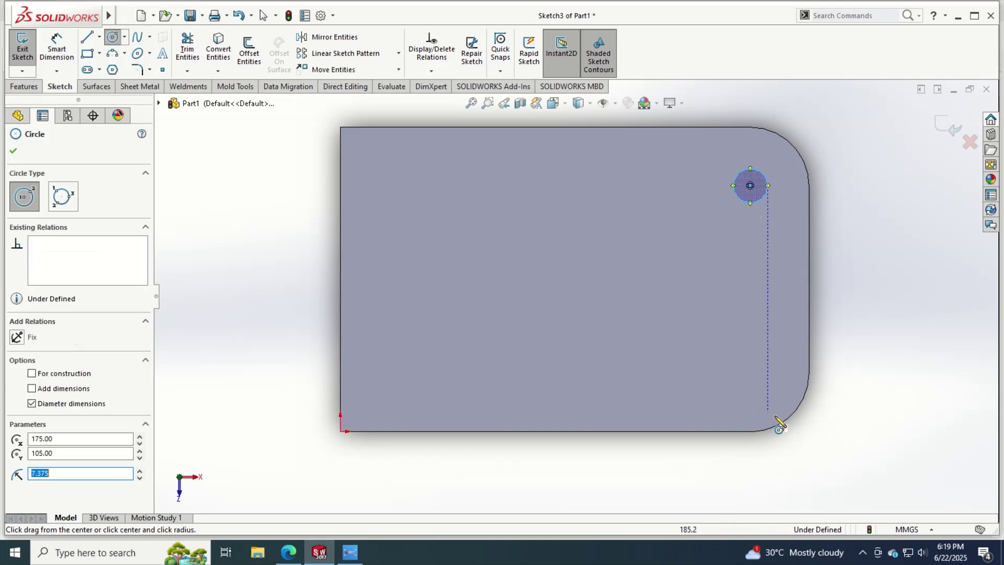
Step: Sketch a second circle of 20 mm diameter centred on the arm's rounded corner nearer the origin
left_click(751, 373)
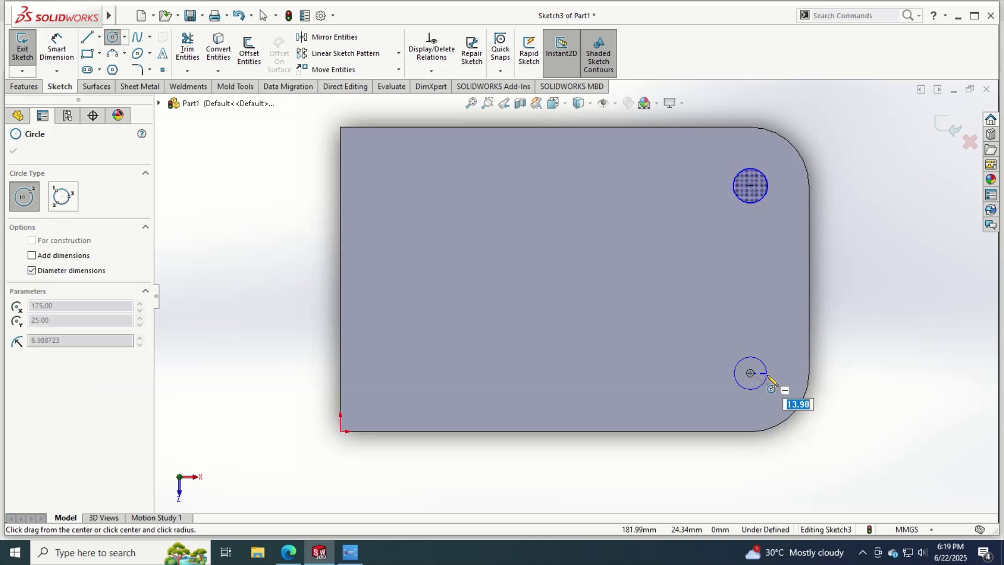
type("20")
key("Return")
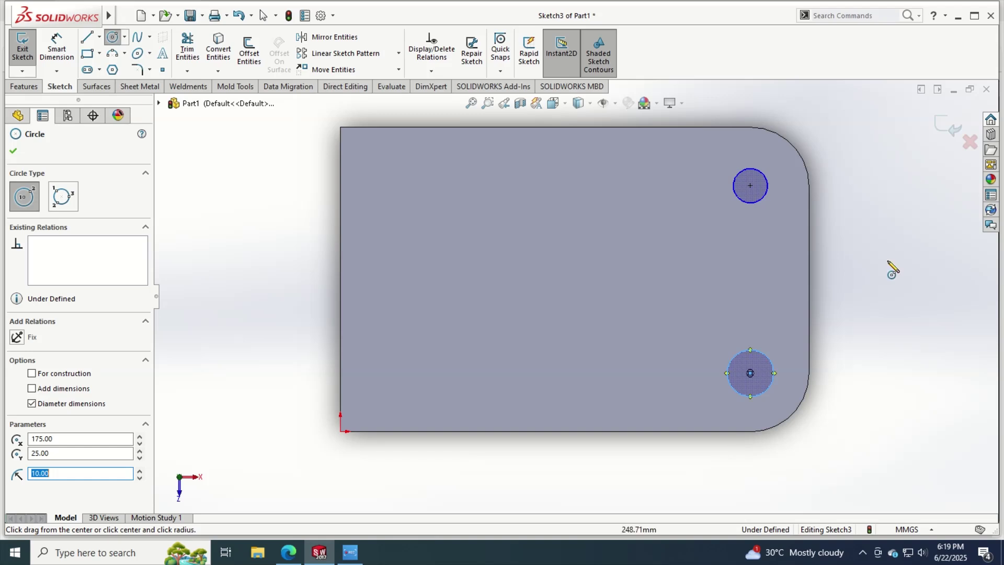
left_click(17, 112)
Step: Cut the two circles through the horizontal arm with an Extruded Cut using the Up To Next end condition
left_click(25, 86)
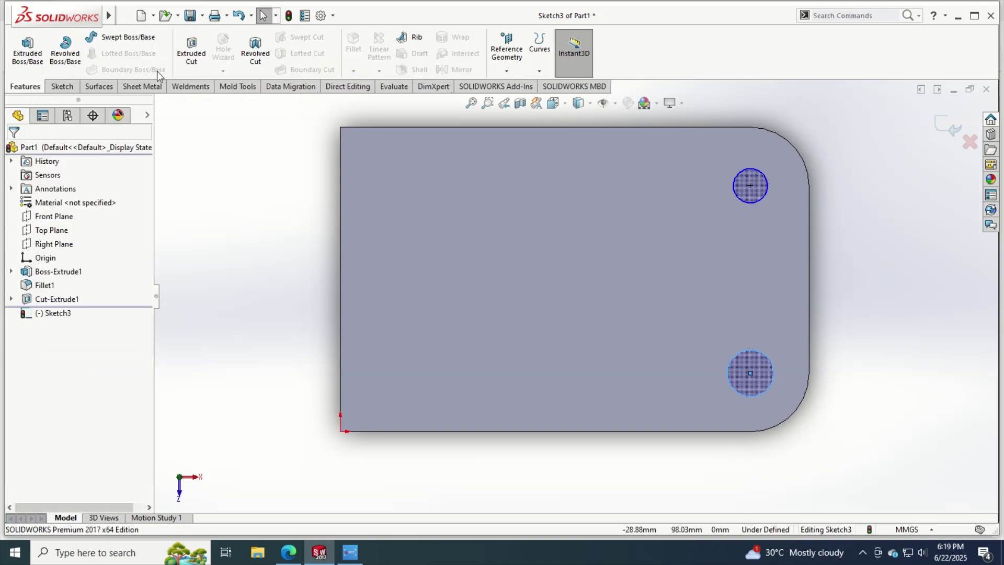
left_click(191, 52)
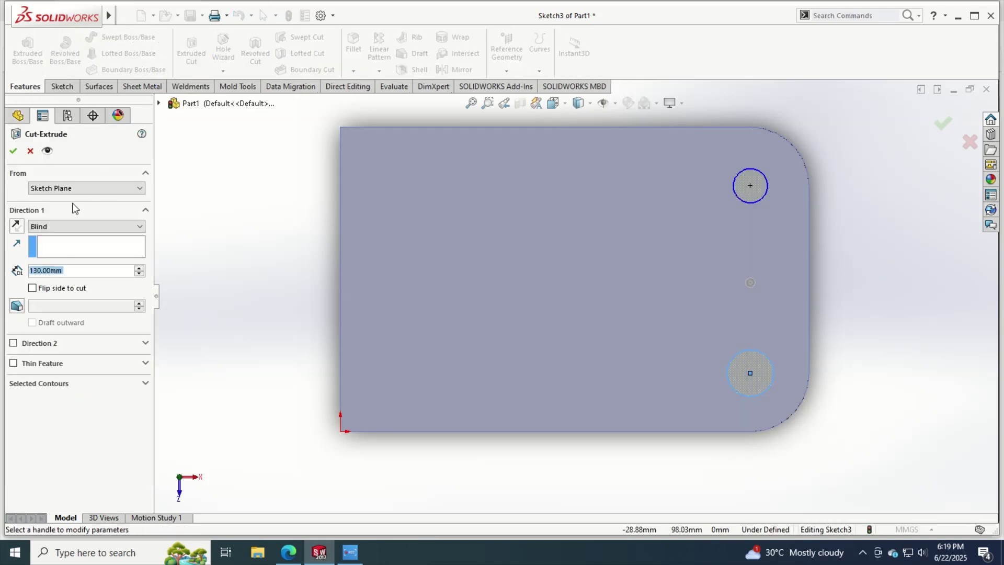
left_click(68, 226)
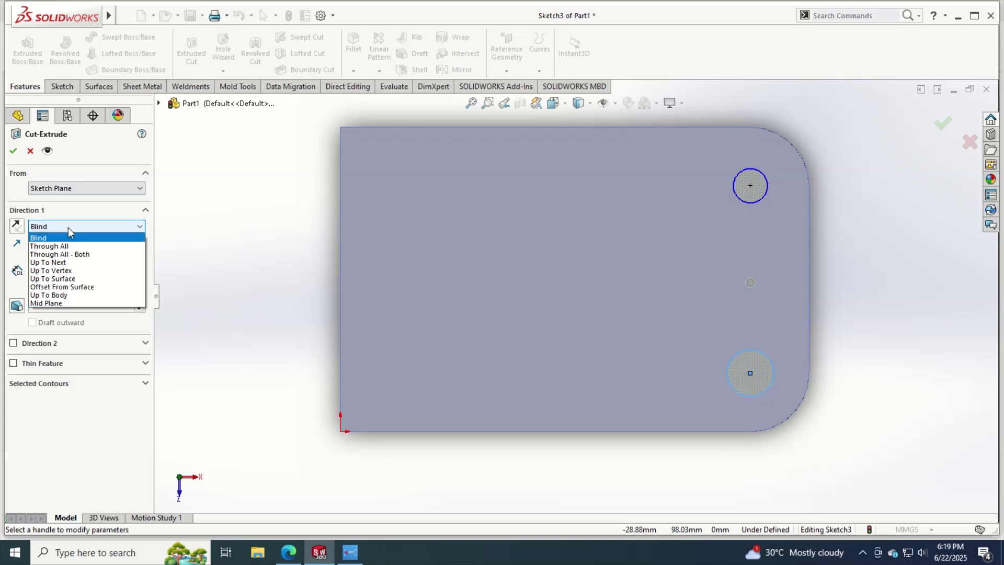
left_click(65, 263)
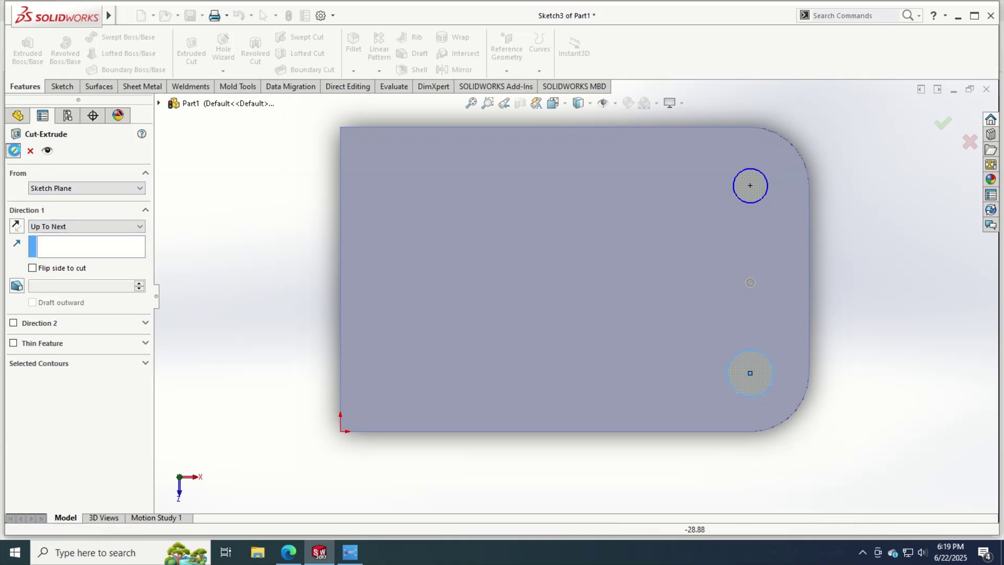
left_click(14, 152)
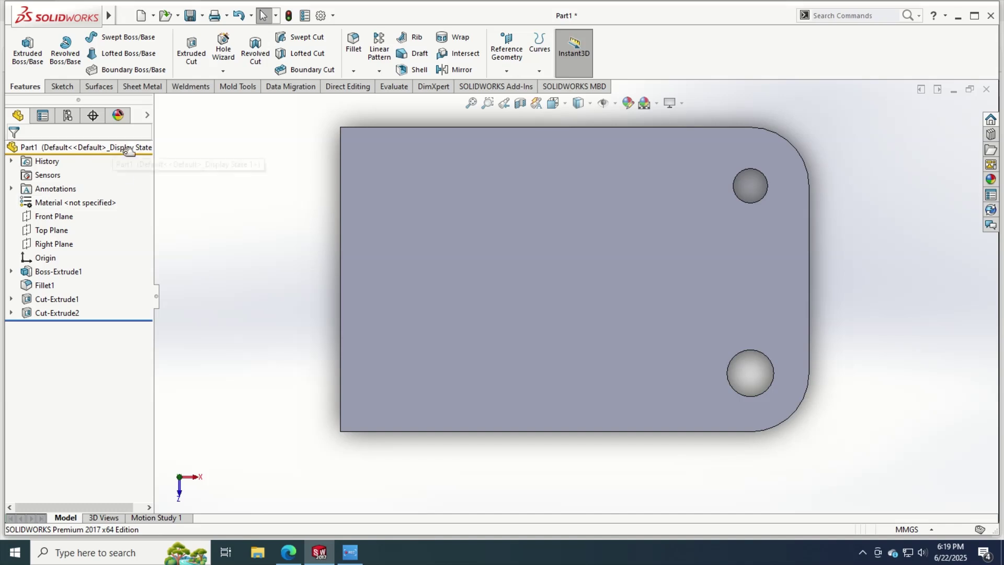
Step: Edit the arm hole cut's sketch, set the smaller circle's diameter to 20 mm, and exit the sketch
left_click(66, 313)
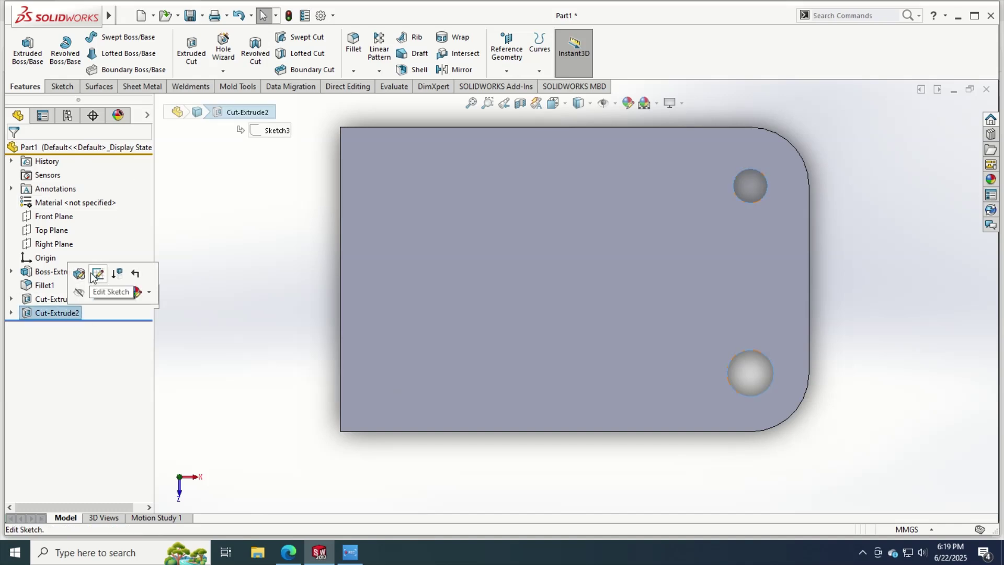
left_click(96, 274)
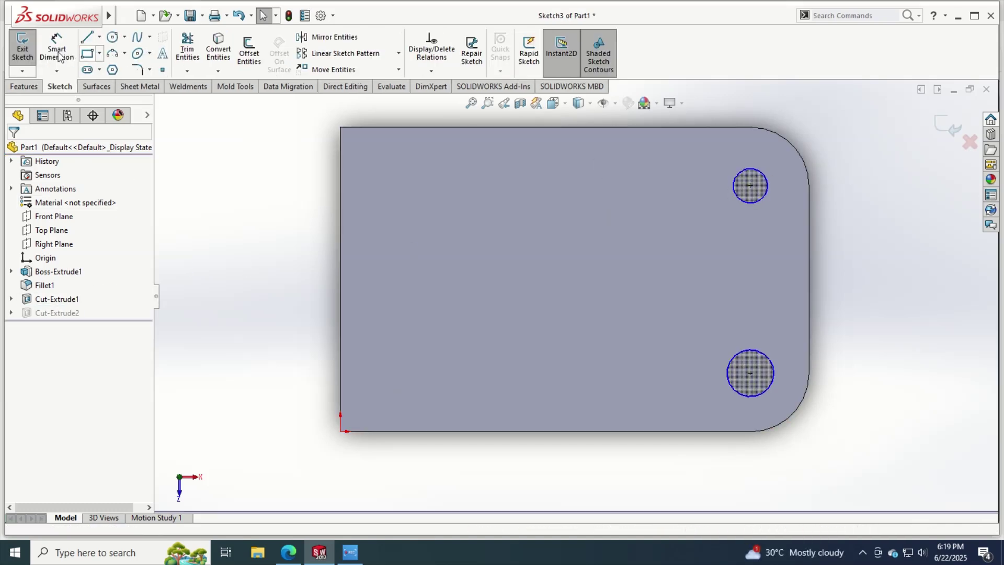
left_click(72, 56)
left_click(734, 195)
left_click(721, 197)
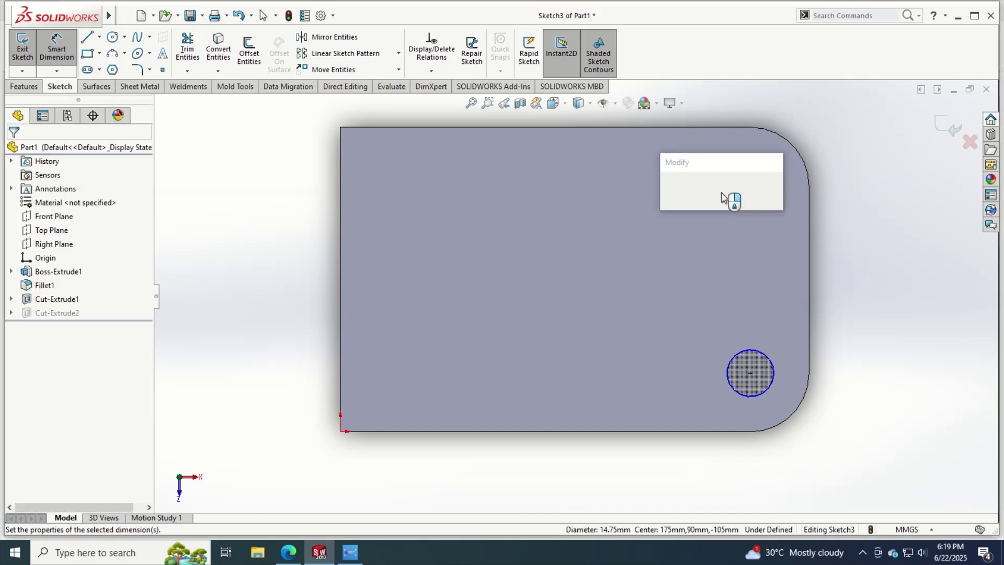
type("20")
key("Return")
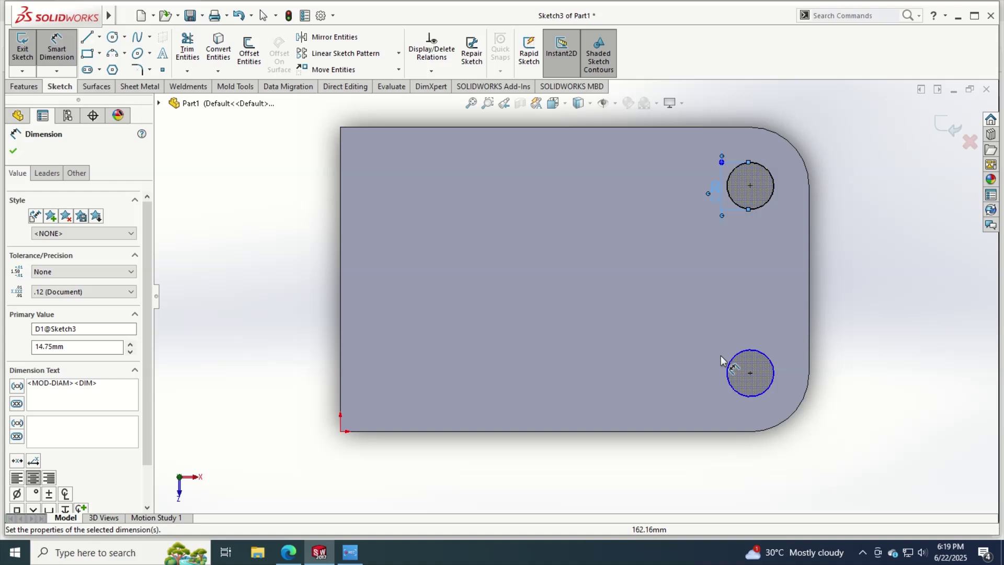
key("Escape")
key("Escape")
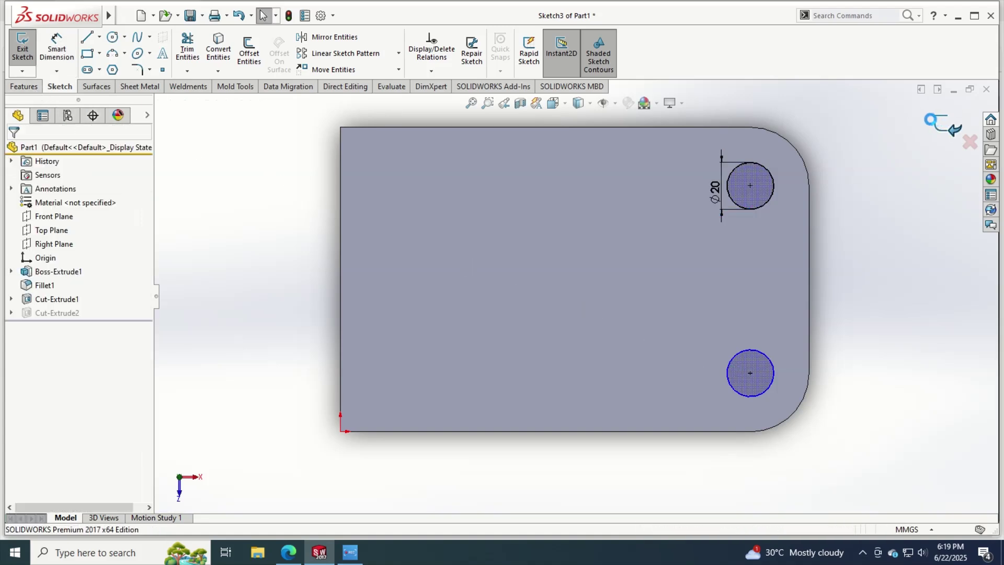
left_click(946, 126)
Step: Create a reference plane through the bracket's outer bend edge, at 45 degrees to the horizontal arm's upper face
mouse_move(822, 319)
middle_mouse_down()
mouse_move(802, 269)
mouse_move(841, 141)
mouse_move(910, 171)
mouse_move(870, 199)
middle_mouse_up()
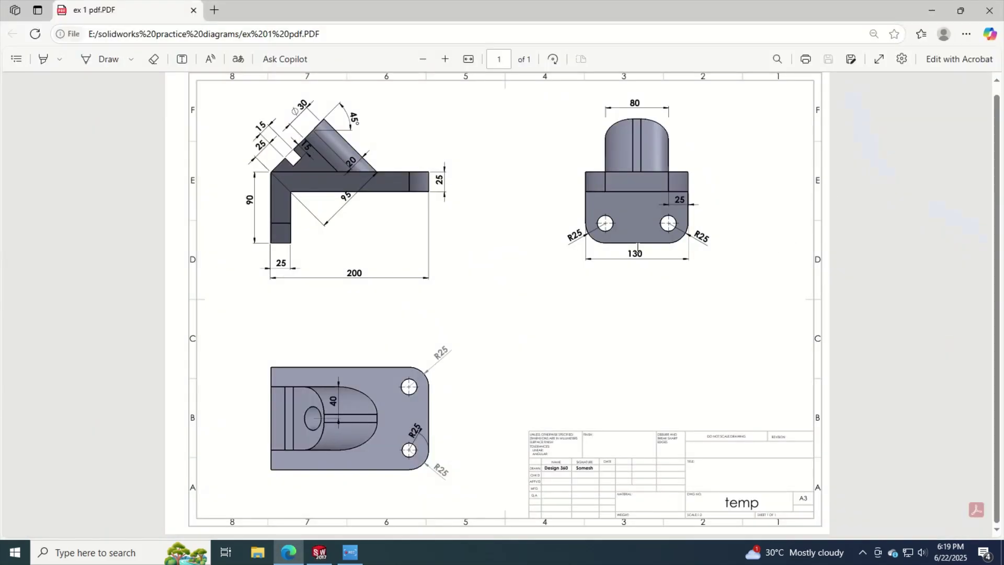
key("alt+Tab")
key("alt+Tab")
key("alt+Tab")
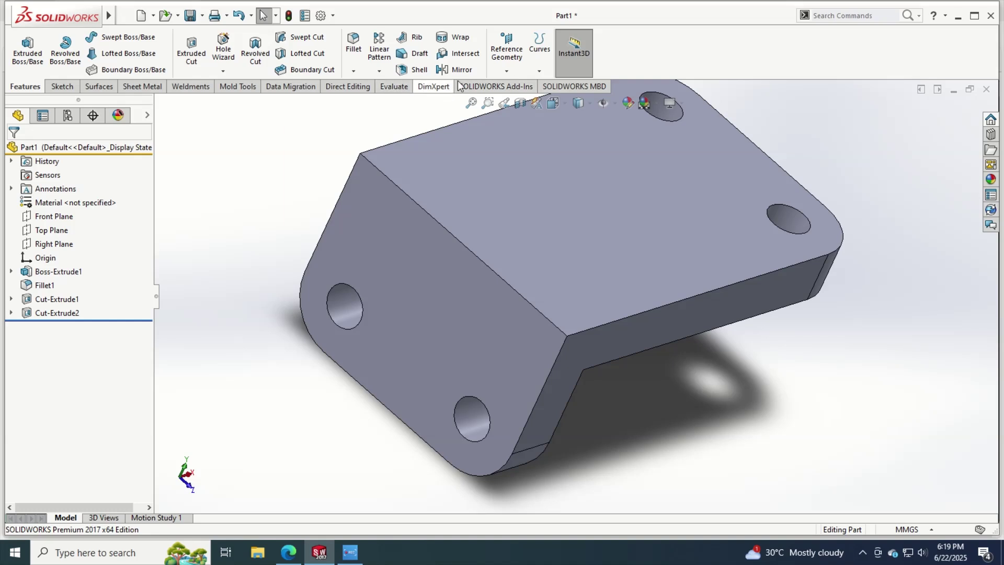
left_click(506, 57)
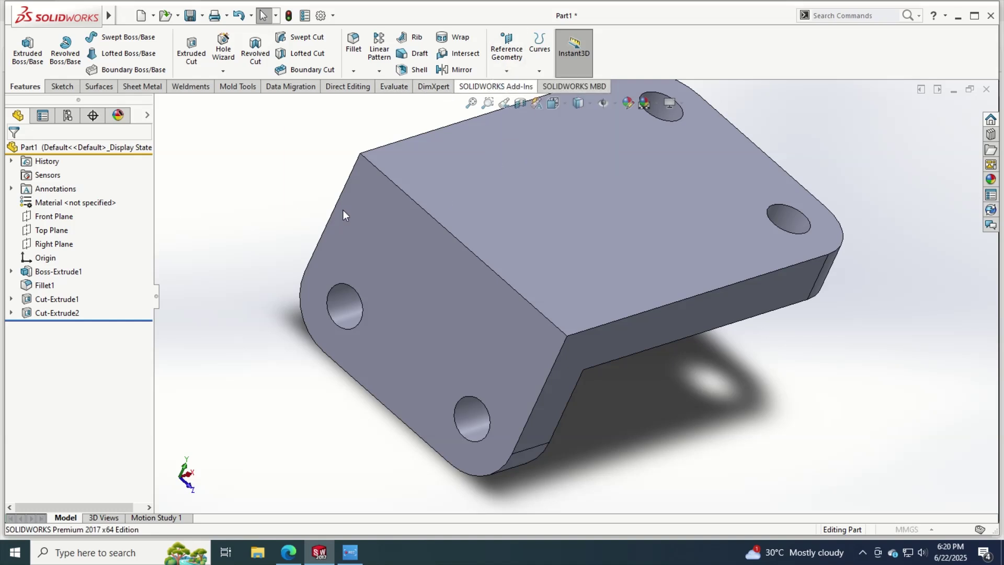
left_click(423, 216)
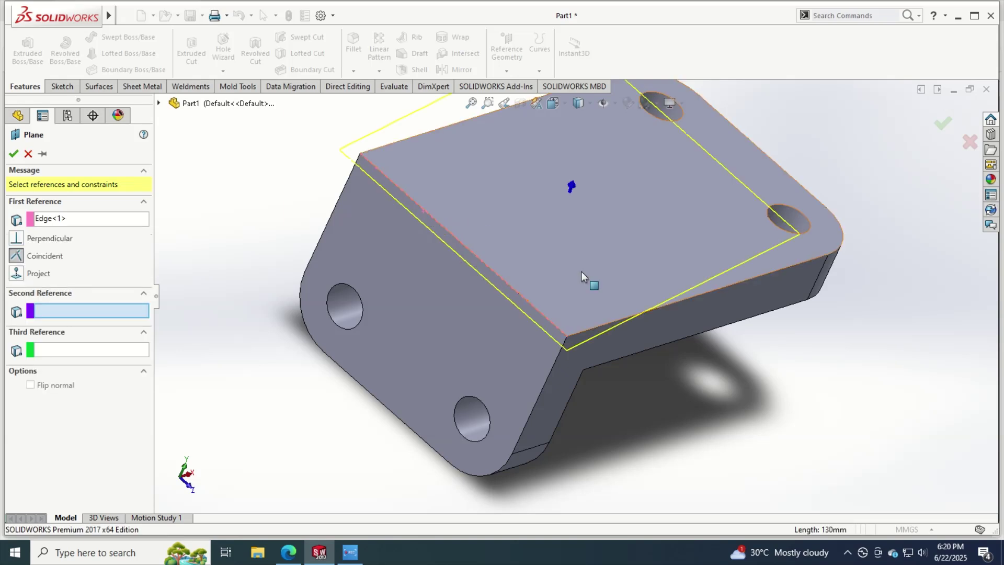
left_click(789, 262)
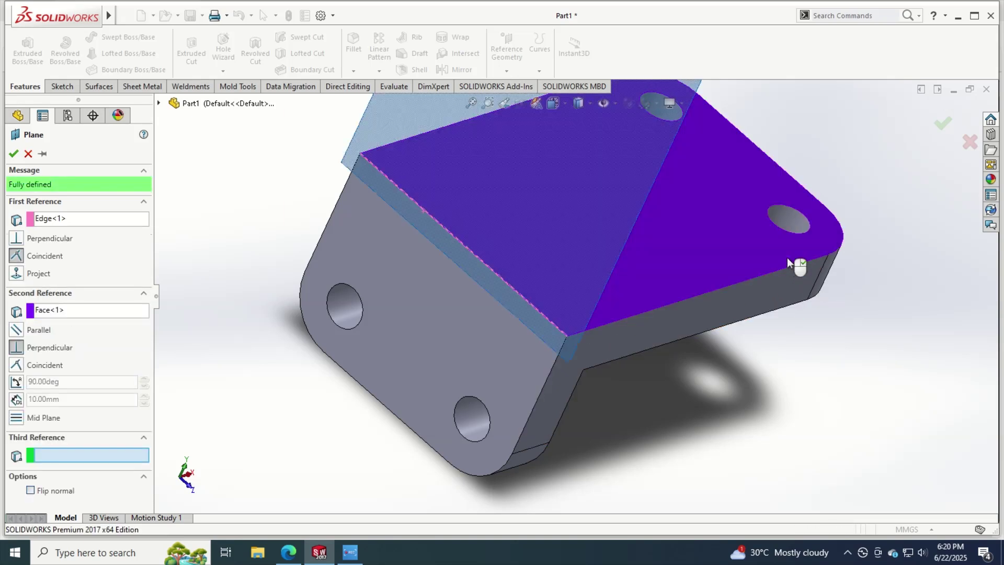
left_click(16, 382)
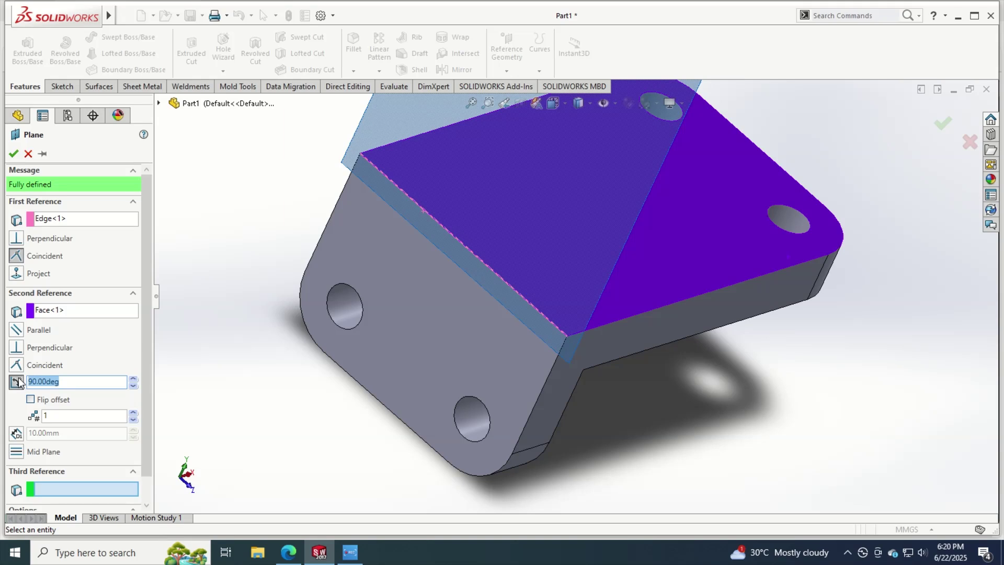
type("45")
key("Return")
left_click(14, 153)
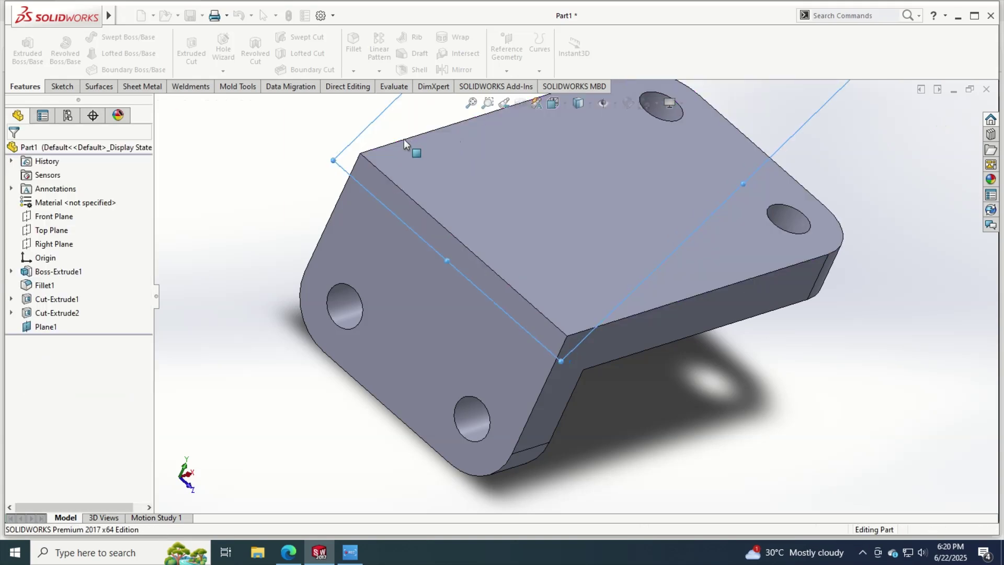
Step: Sketch a corner rectangle about 80 mm wide and 77 mm high on the angled plane, with its base on the outer bend edge
left_click(395, 125)
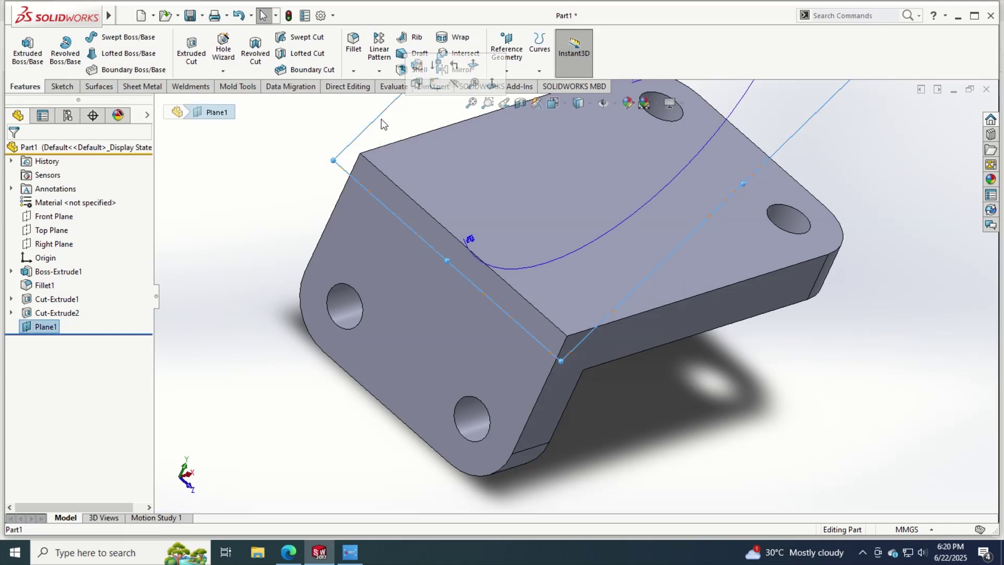
left_click(493, 84)
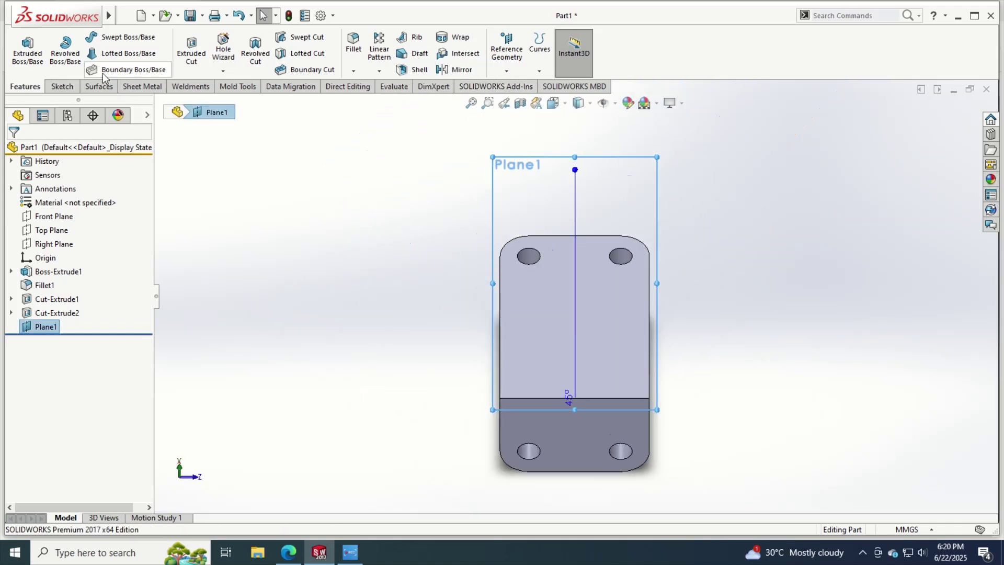
left_click(62, 86)
left_click(99, 54)
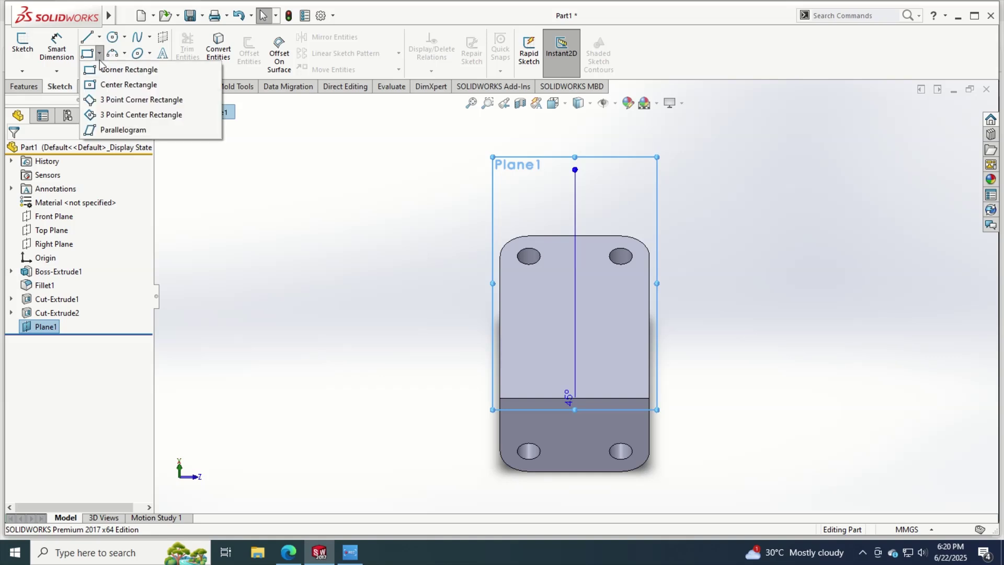
left_click(105, 82)
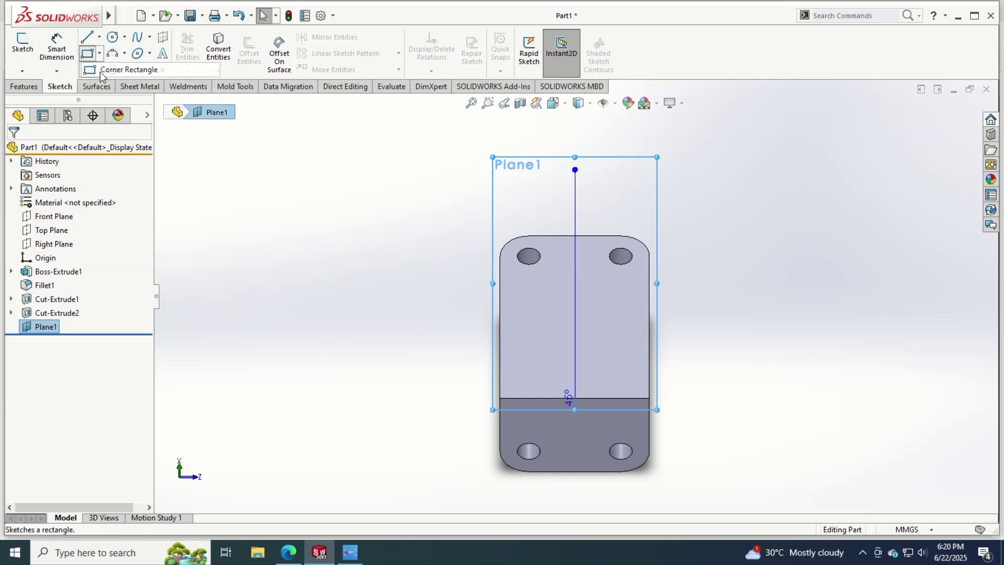
left_click(531, 398)
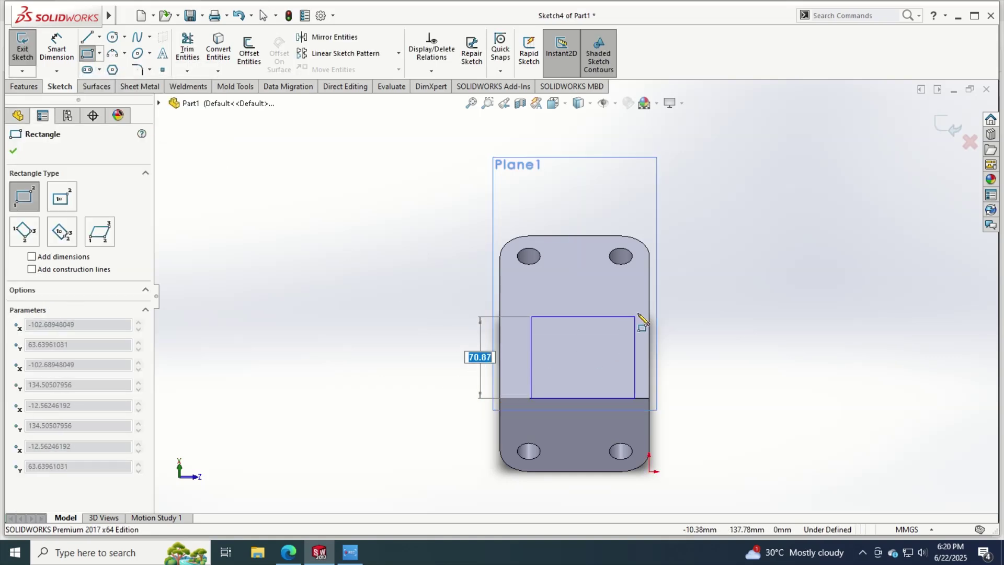
left_click(624, 309)
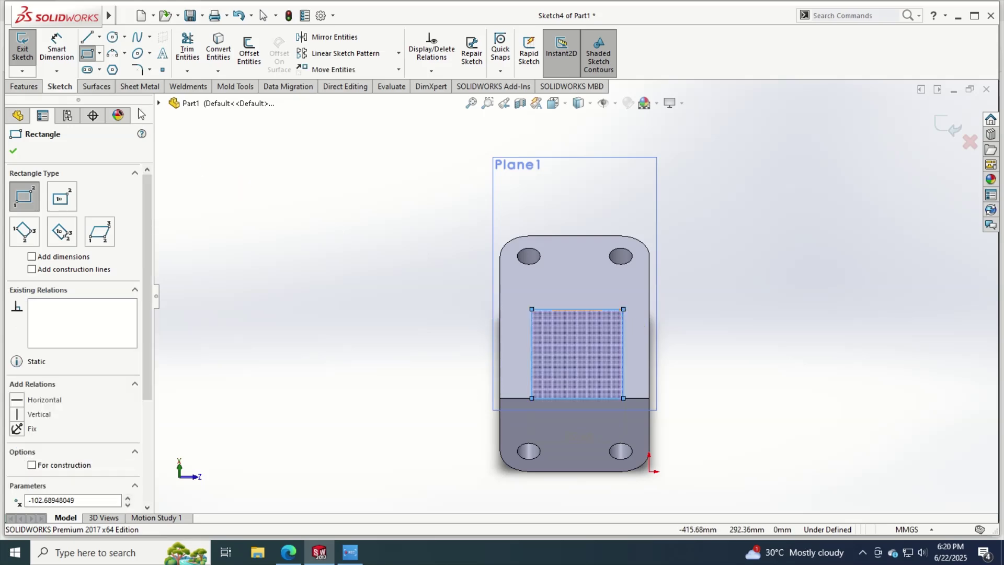
key("Escape")
Step: Consult the ex 1 PDF drawing and dimension the rectangle's height as 95 mm
key("alt+Tab")
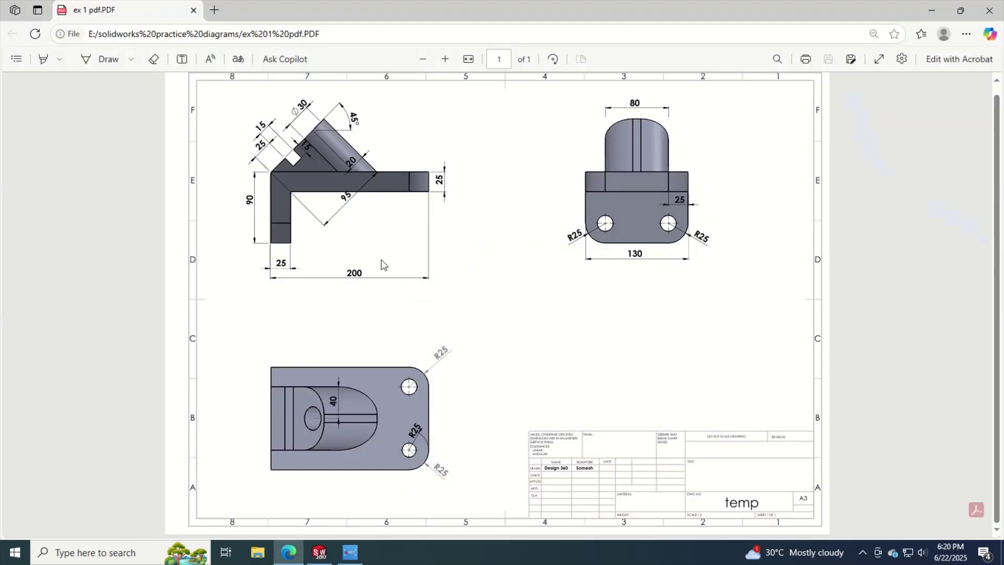
key("alt+Tab")
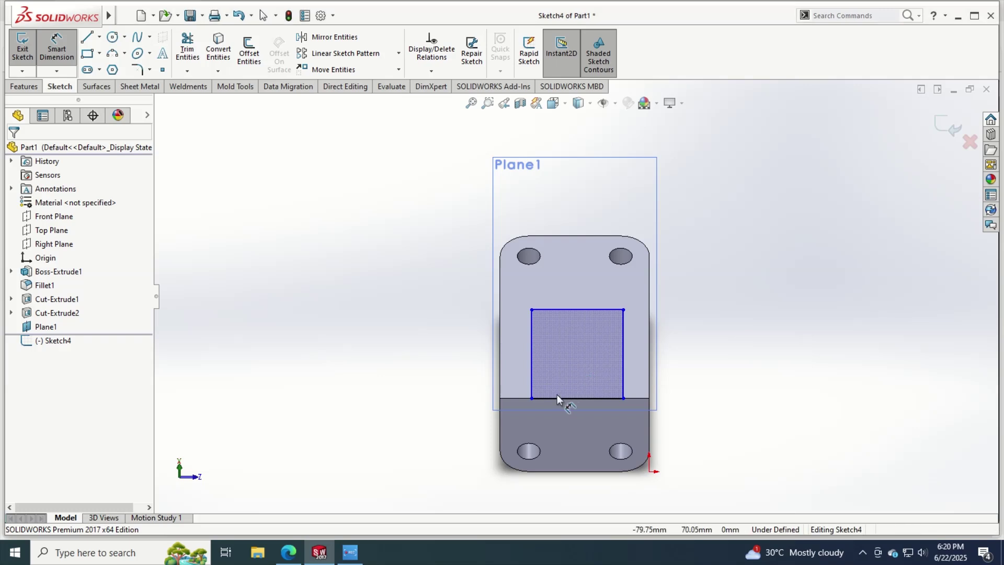
left_click(572, 309)
left_click(575, 399)
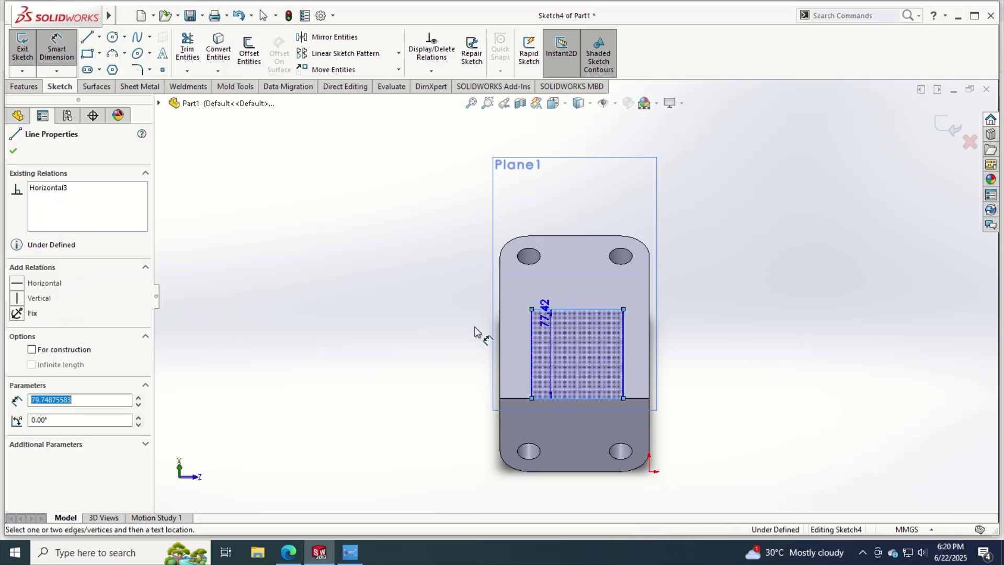
left_click(444, 335)
type("80")
key("Return")
key("alt+Tab")
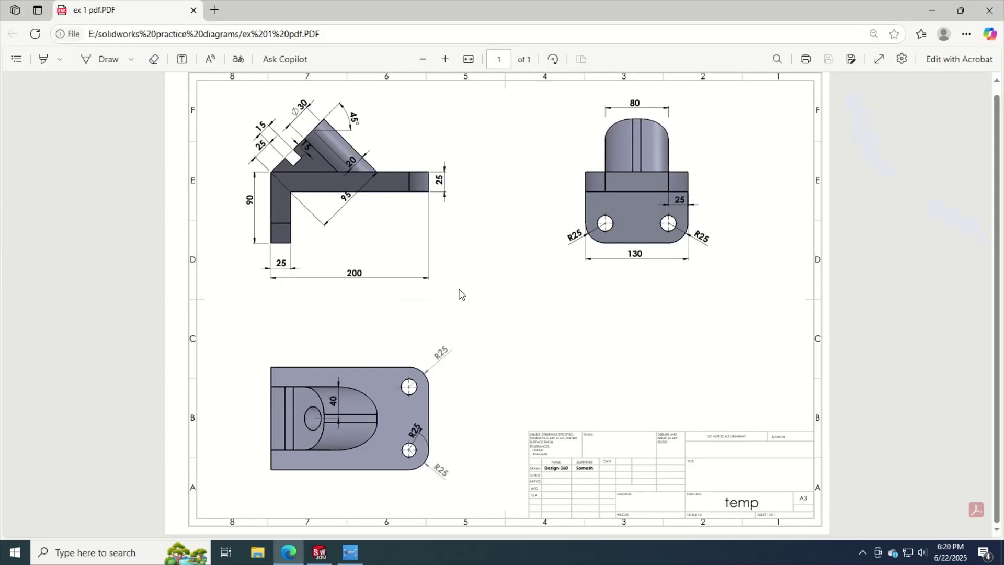
key("alt+Tab")
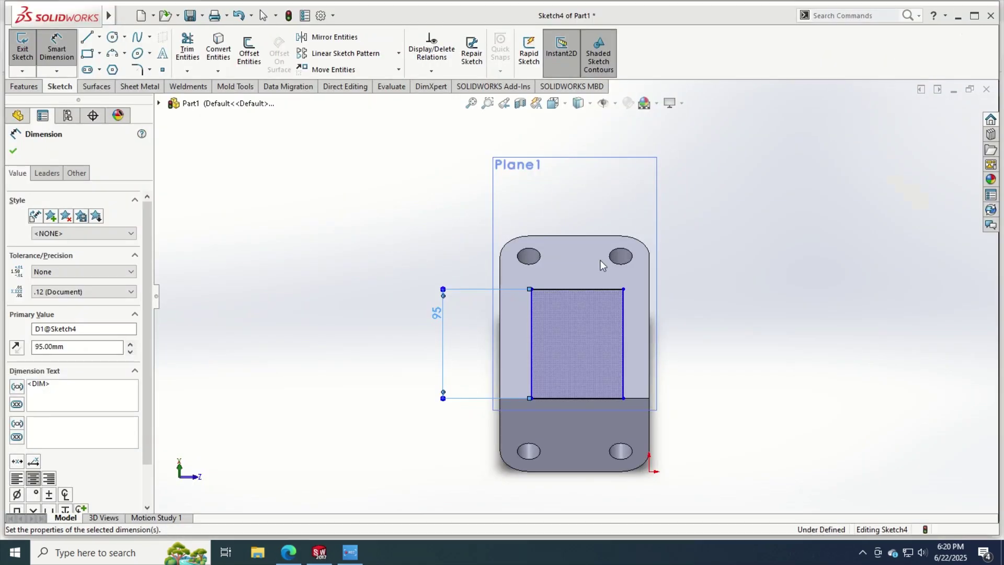
Step: Dimension the rectangle's width as 80 mm and its offset from the arm's side edge farther from the origin as 25 mm
left_click(570, 451)
type("80")
key("Return")
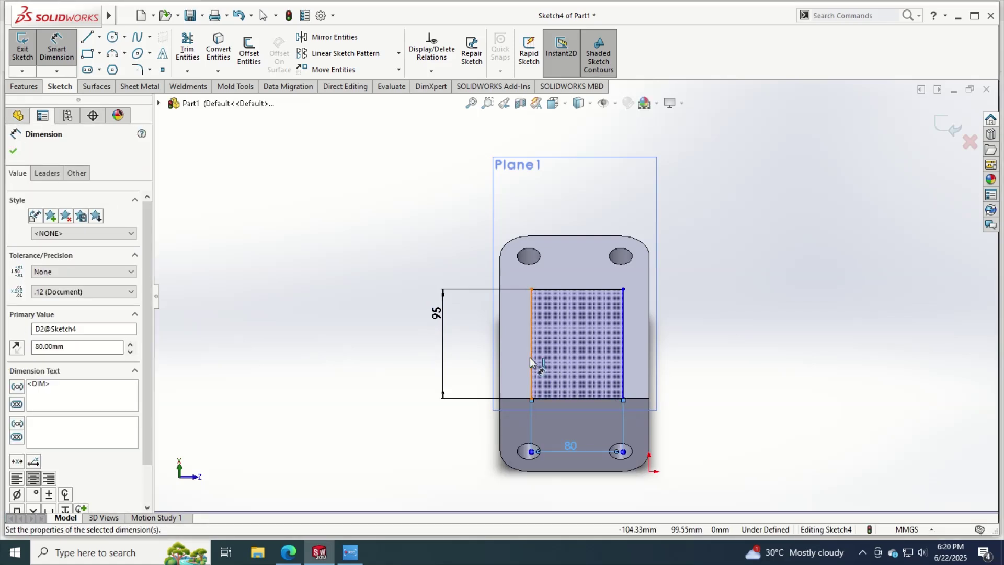
left_click(501, 363)
left_click(531, 379)
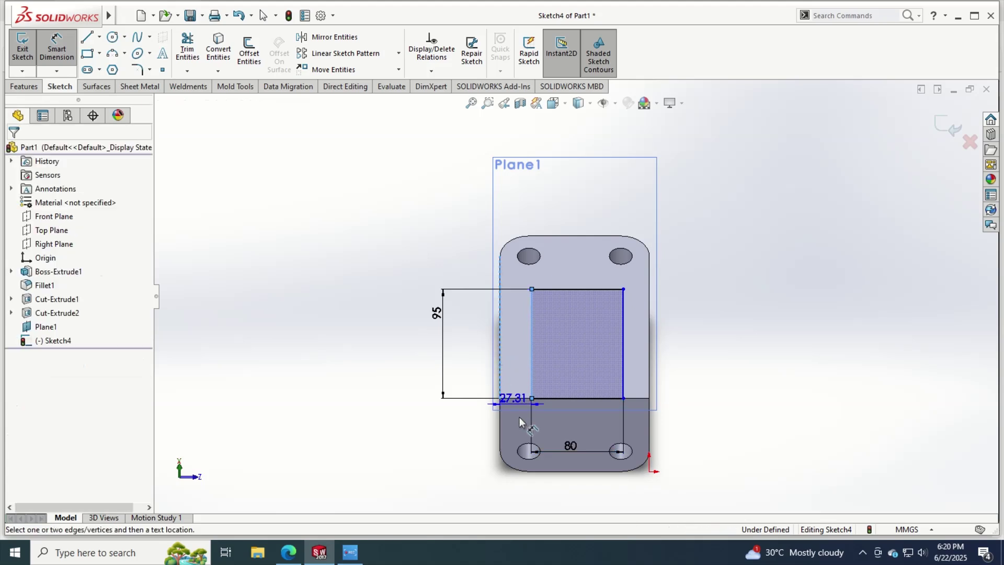
left_click(518, 427)
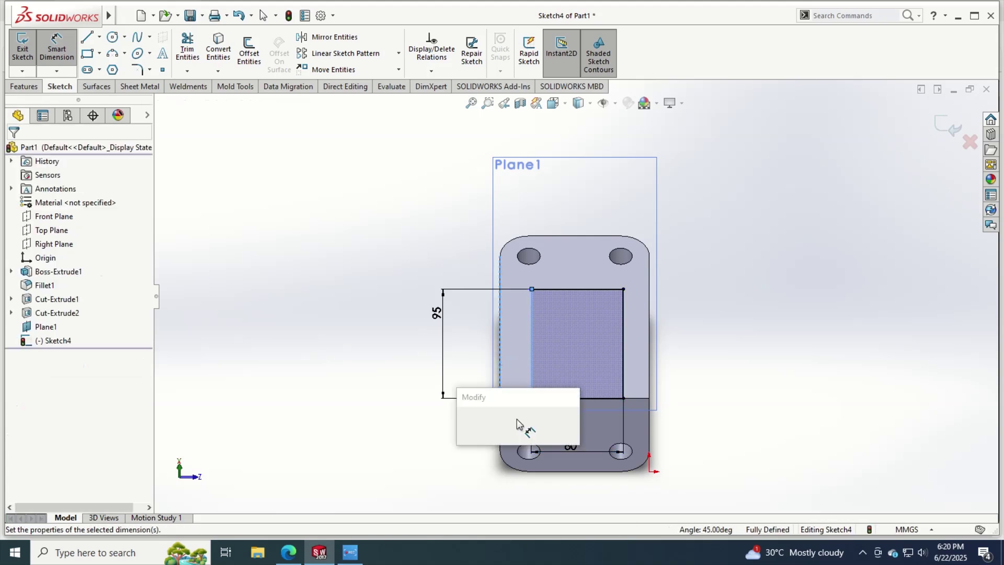
key("Return")
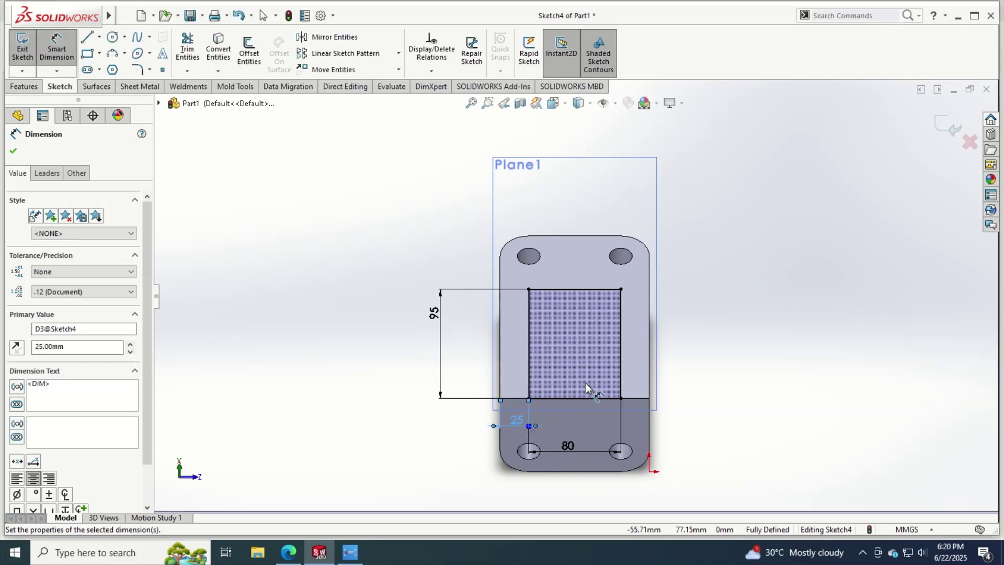
left_click(292, 179)
Step: Check the angled boss's dimensions in the ex 1 PDF drawing and return to the rectangle sketch
key("alt+Tab")
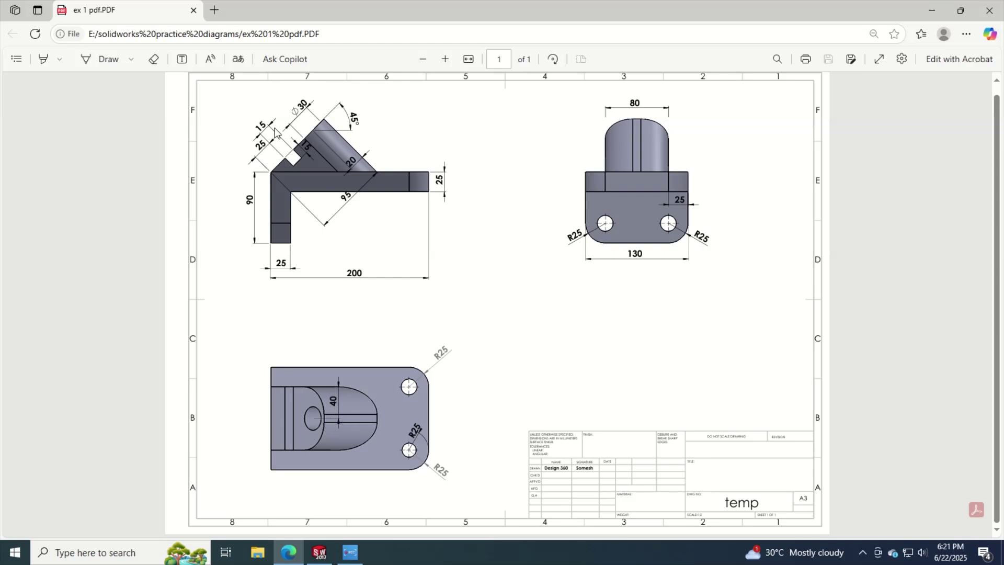
key("alt+Tab")
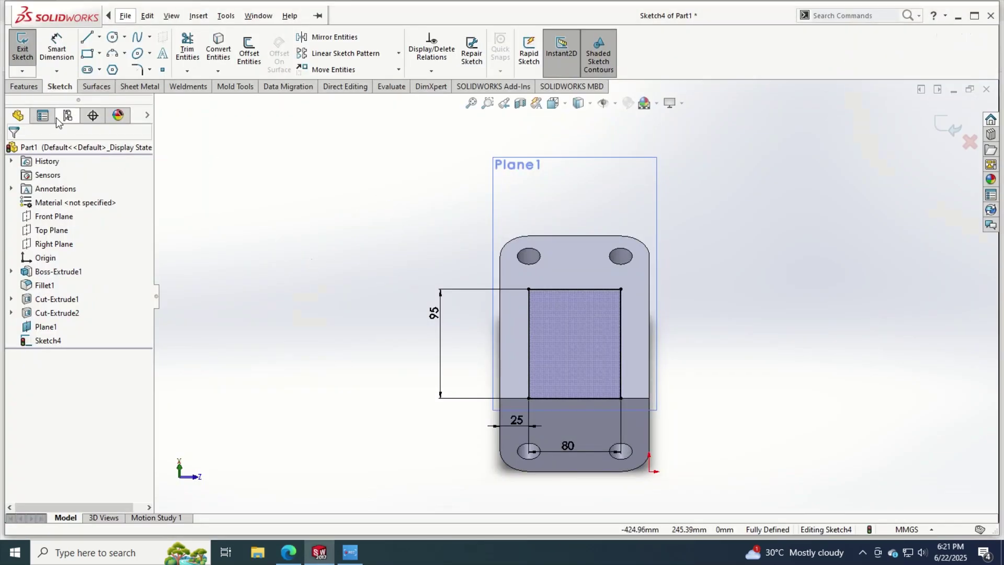
left_click(25, 87)
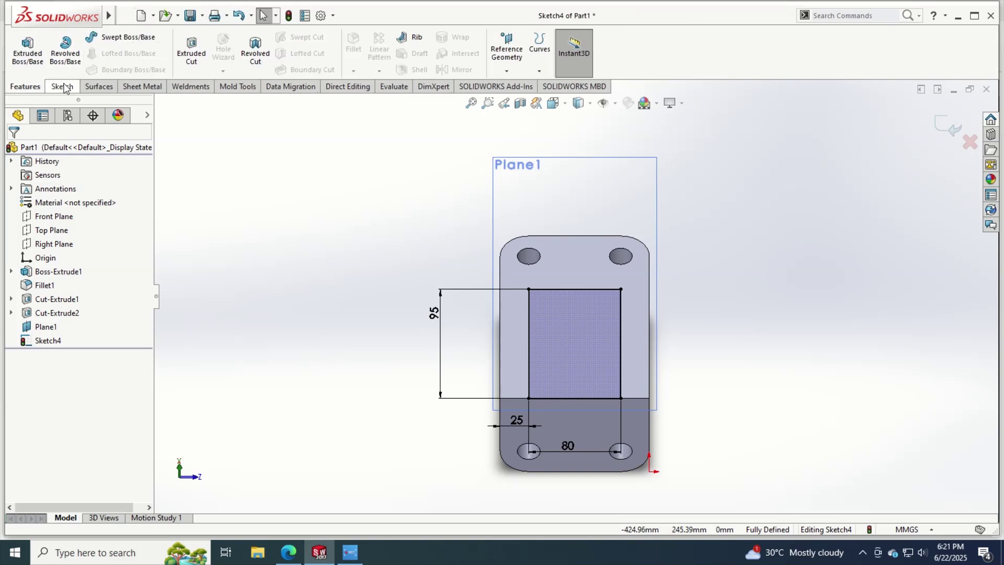
Step: Extrude the 80 by 95 mm rectangle into the bracket with the direction reversed and the end condition Up To Next, merging the result
left_click(64, 87)
left_click(31, 88)
left_click(28, 50)
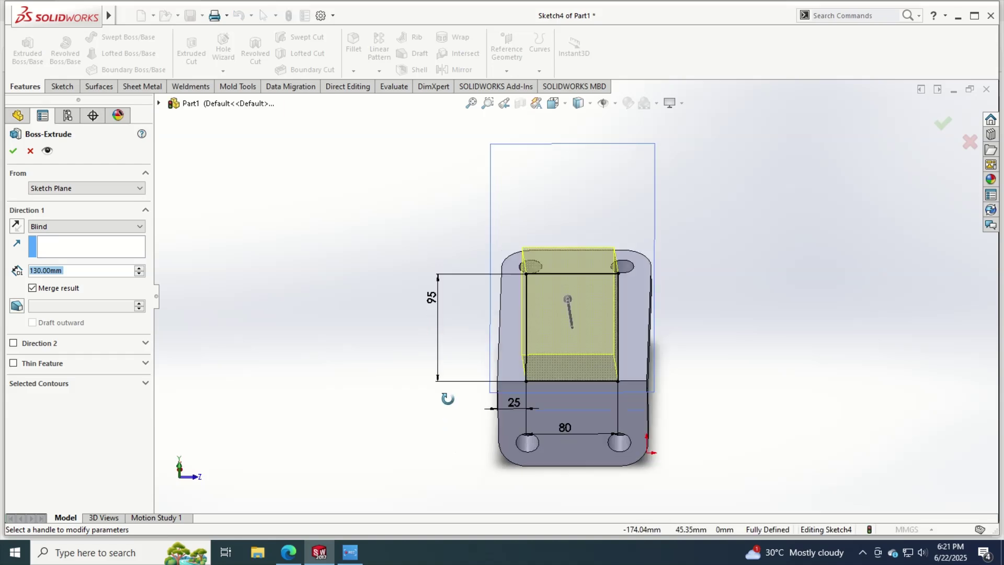
left_click(17, 226)
left_click(52, 226)
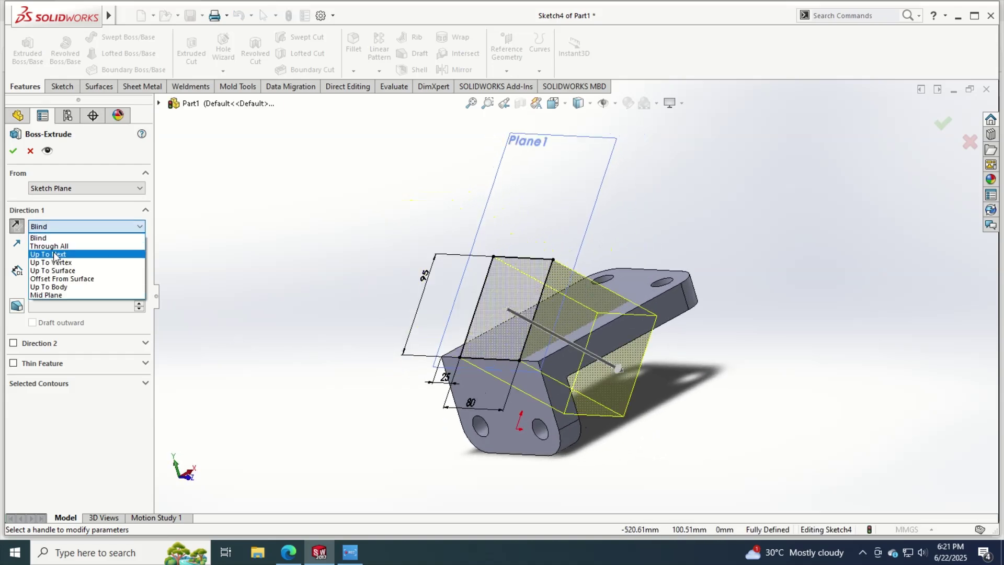
left_click(47, 254)
left_click(11, 153)
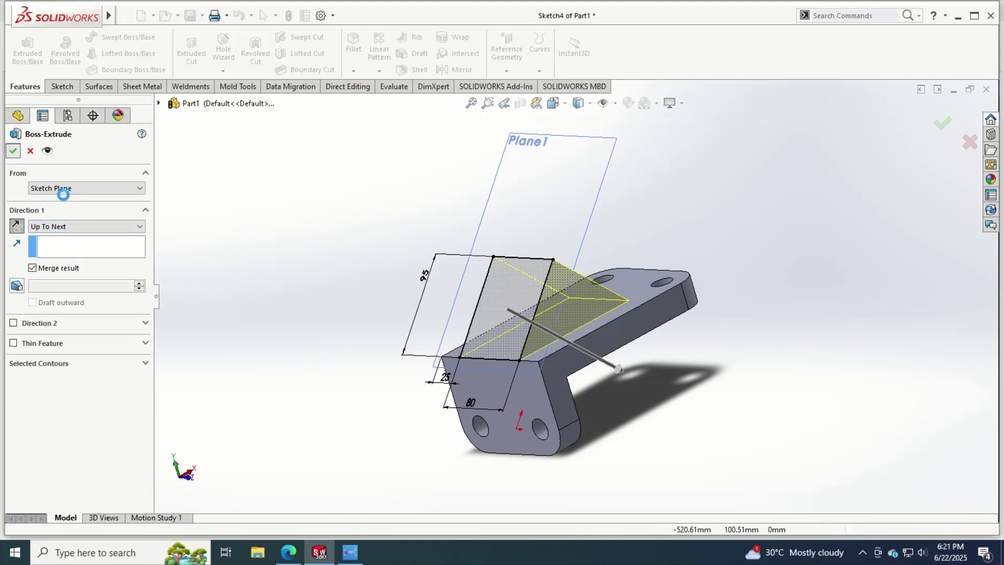
Step: Start a sketch on the angled boss's sloped face and draw a circle about 11 mm in diameter, centred near the upper edge
left_click(496, 319)
left_click(603, 283)
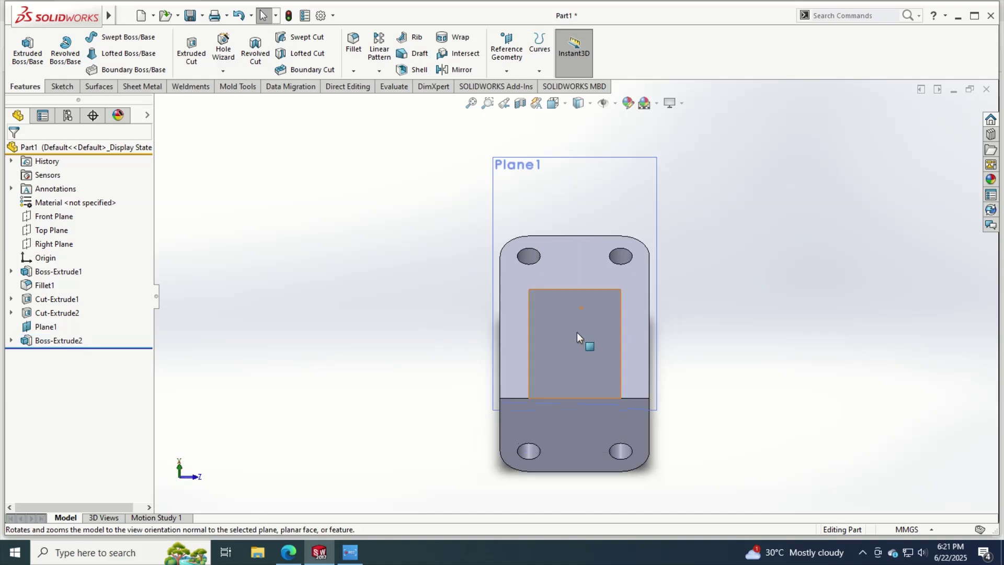
left_click(61, 87)
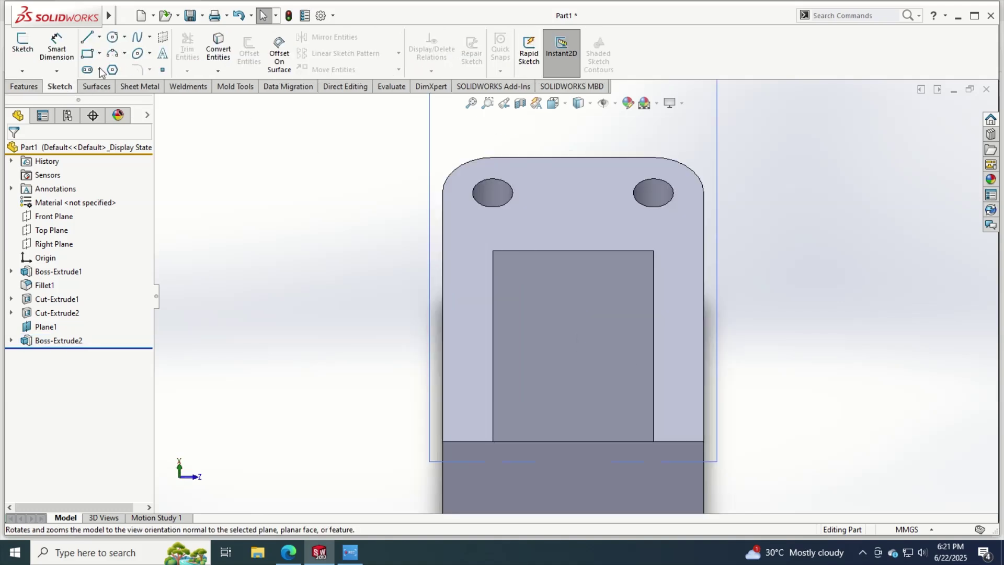
left_click(117, 39)
left_click(569, 291)
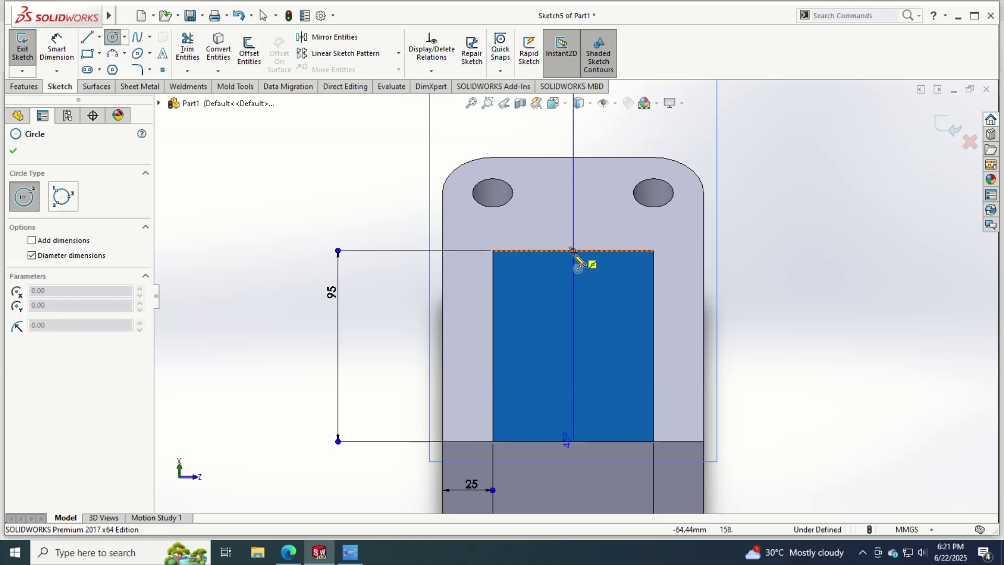
left_click(573, 290)
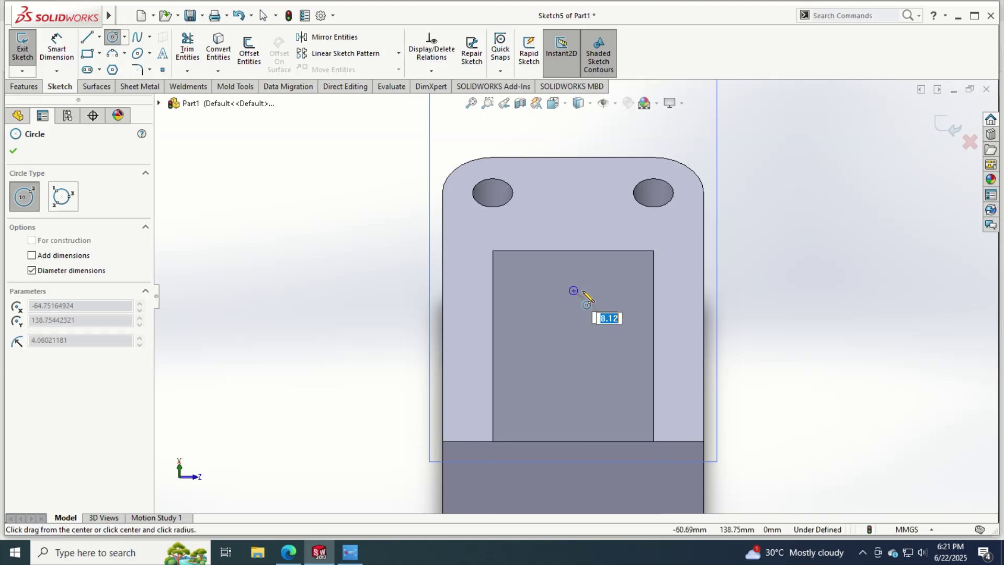
left_click(596, 293)
key("Escape")
Step: Check the hole size in the ex 1 PDF drawing and dimension the circle's diameter as 30 mm
left_click(55, 52)
key("alt+Tab")
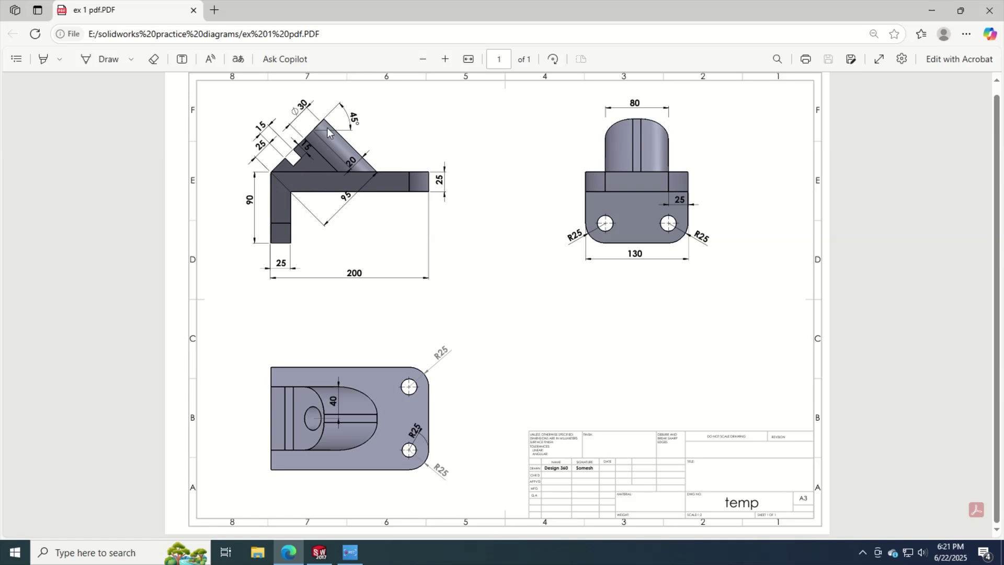
key("alt+Tab")
left_click(572, 269)
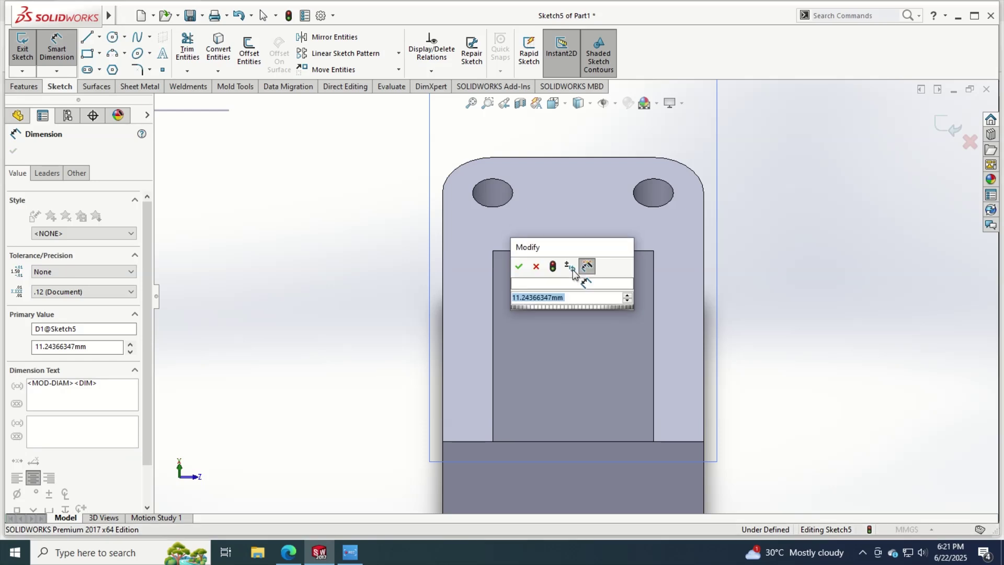
key("Return")
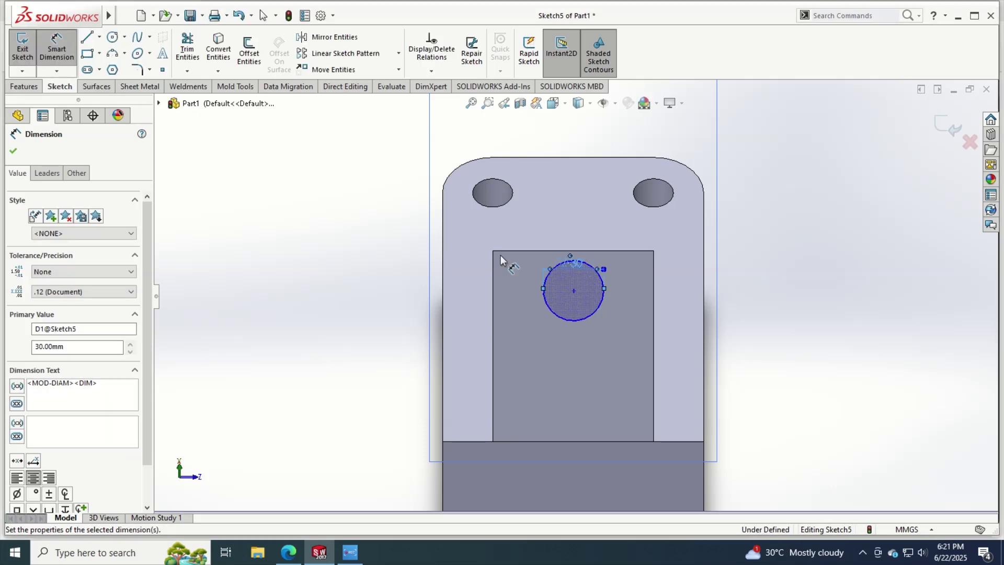
Step: Dimension the circle's centre 40 mm from the sloped face's side edge farther from the origin
left_click(68, 55)
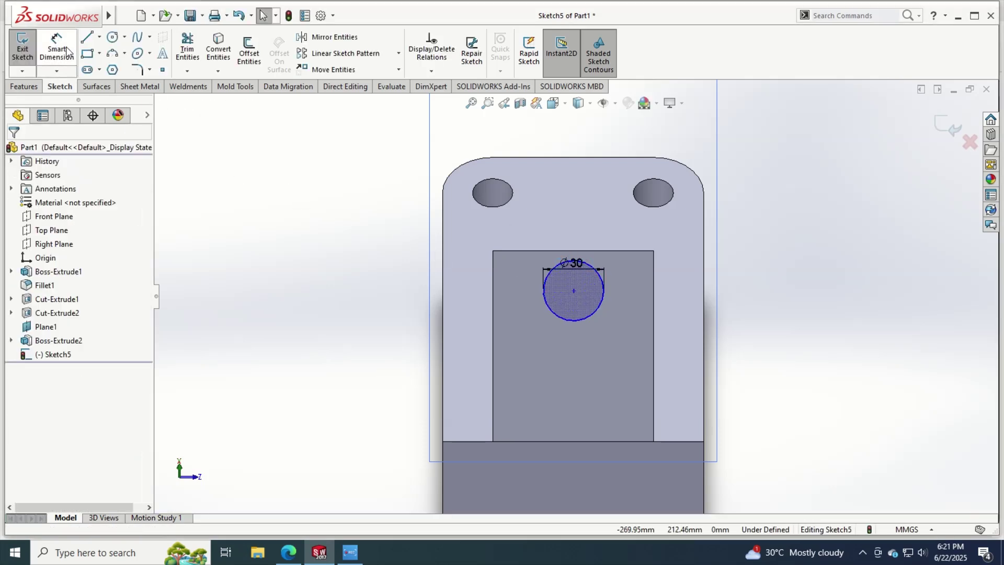
left_click(68, 55)
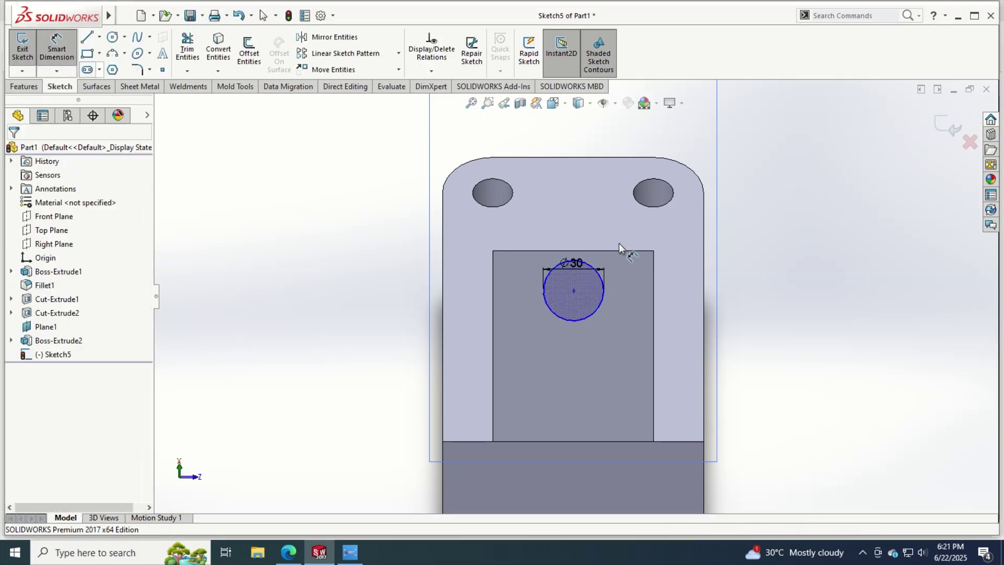
left_click(573, 289)
left_click(494, 293)
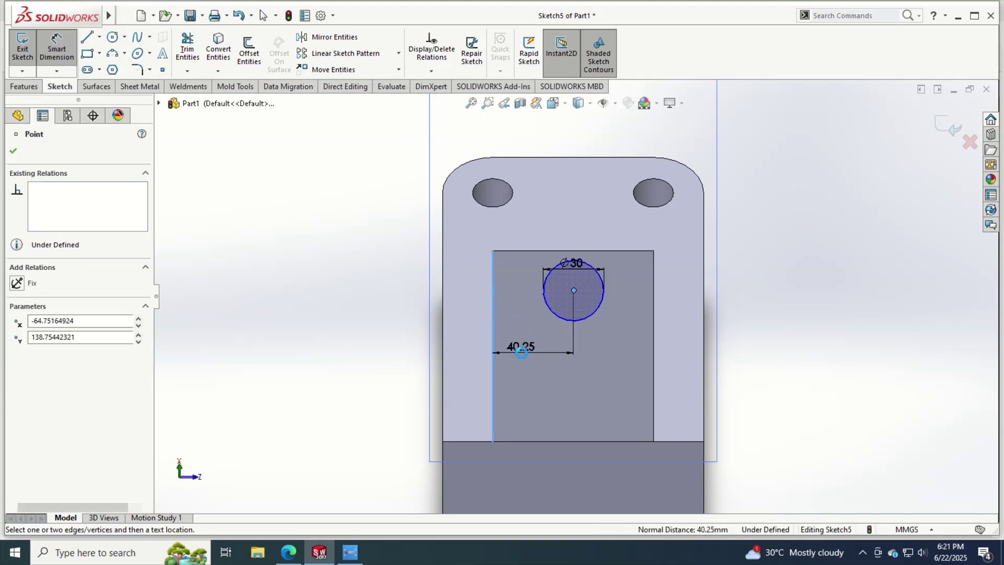
left_click(521, 352)
type("40")
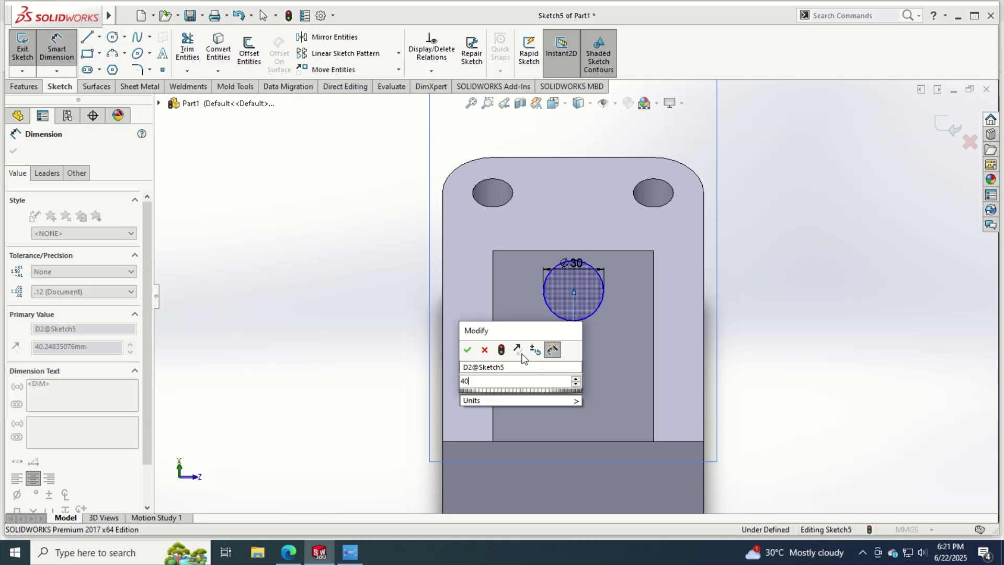
key("Return")
Step: Consult the ex 1 PDF drawing and dimension the circle's centre 20 mm below the sloped face's upper edge
key("alt+Tab")
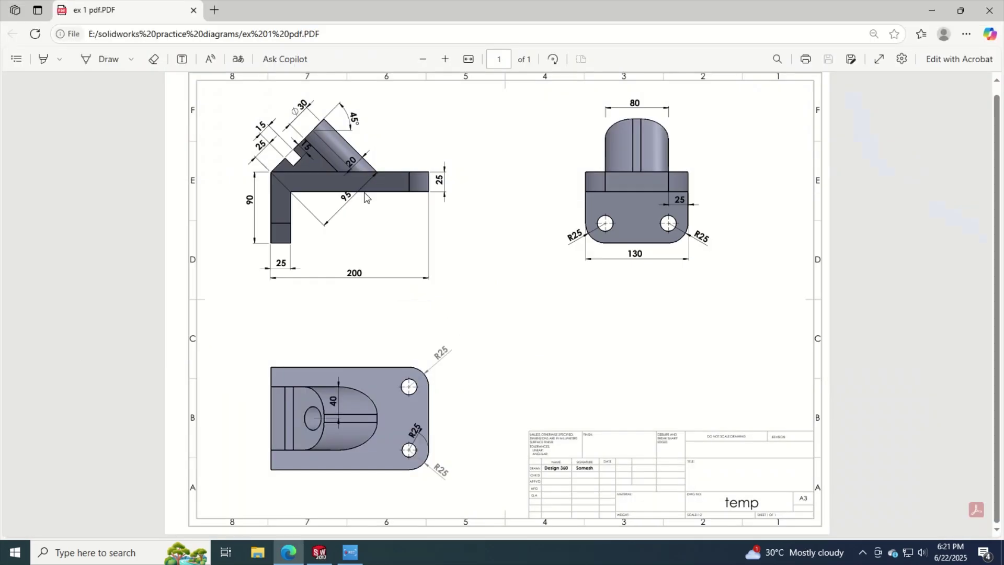
scroll(331, 134, "up", 1)
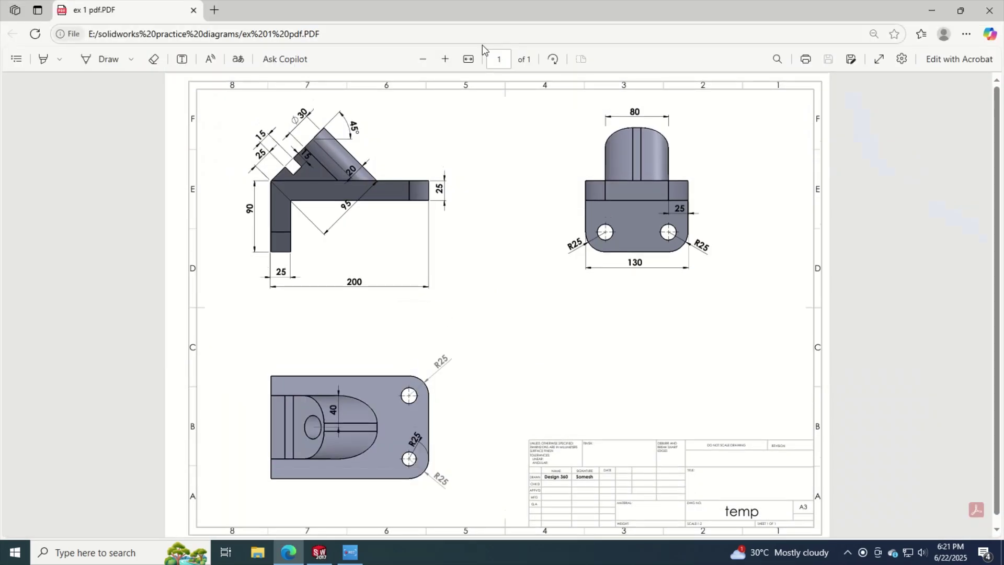
left_click(445, 57)
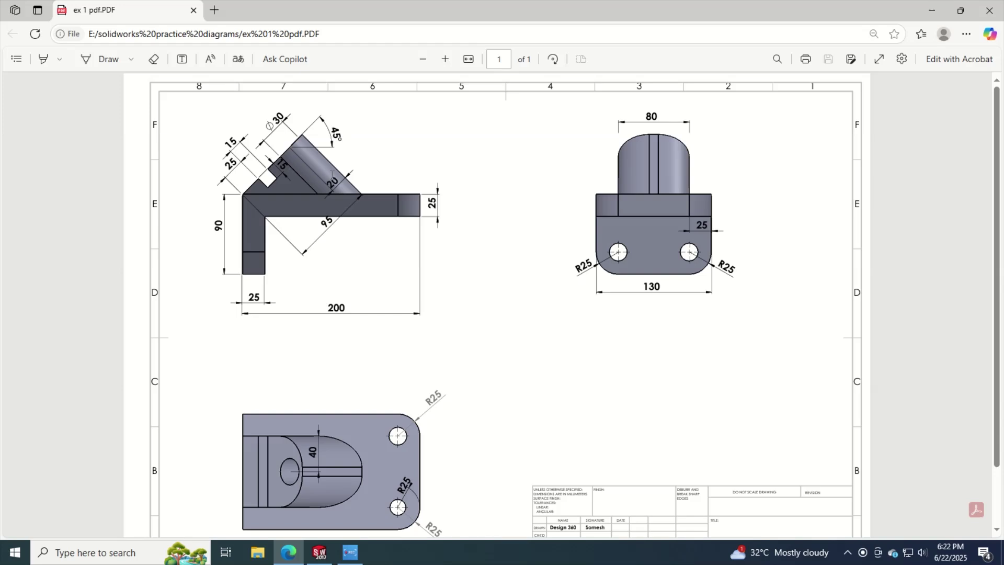
key("alt+Tab")
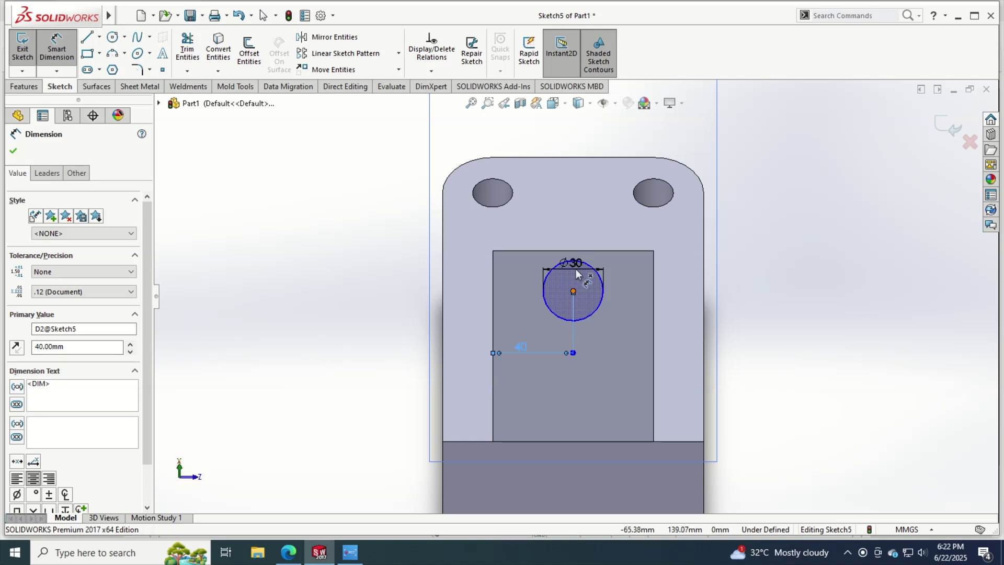
left_click(573, 290)
left_click(579, 251)
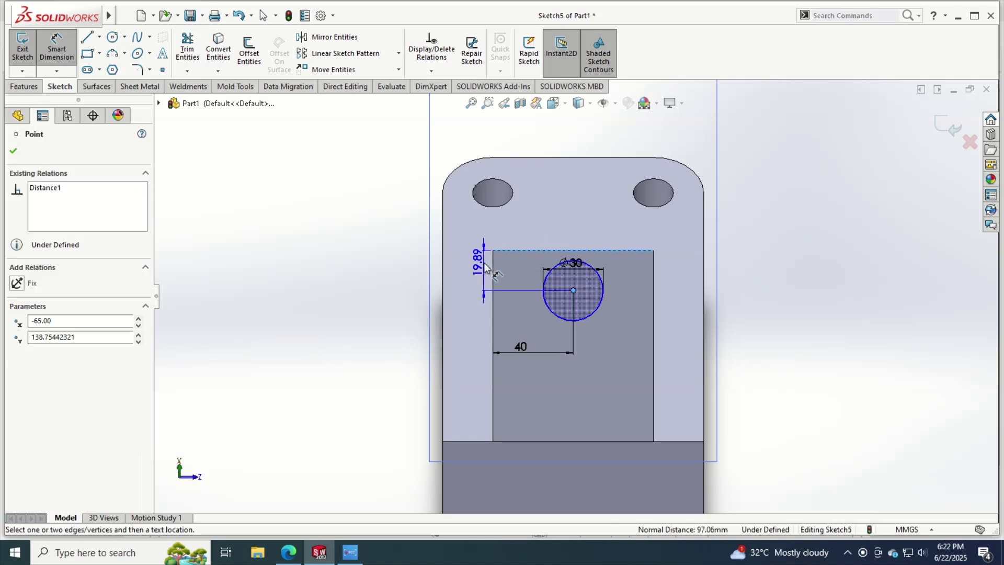
left_click(487, 267)
type("20")
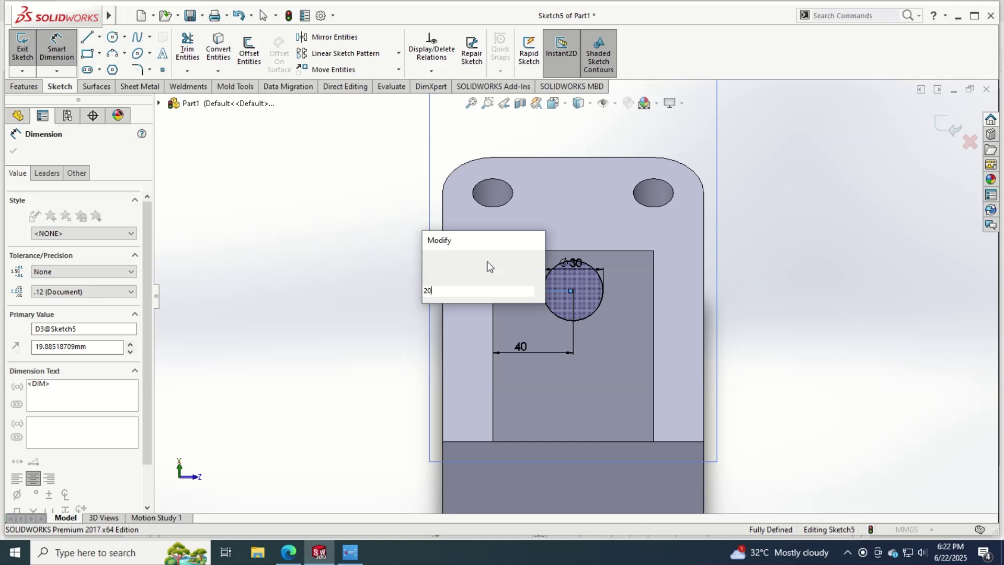
key("Return")
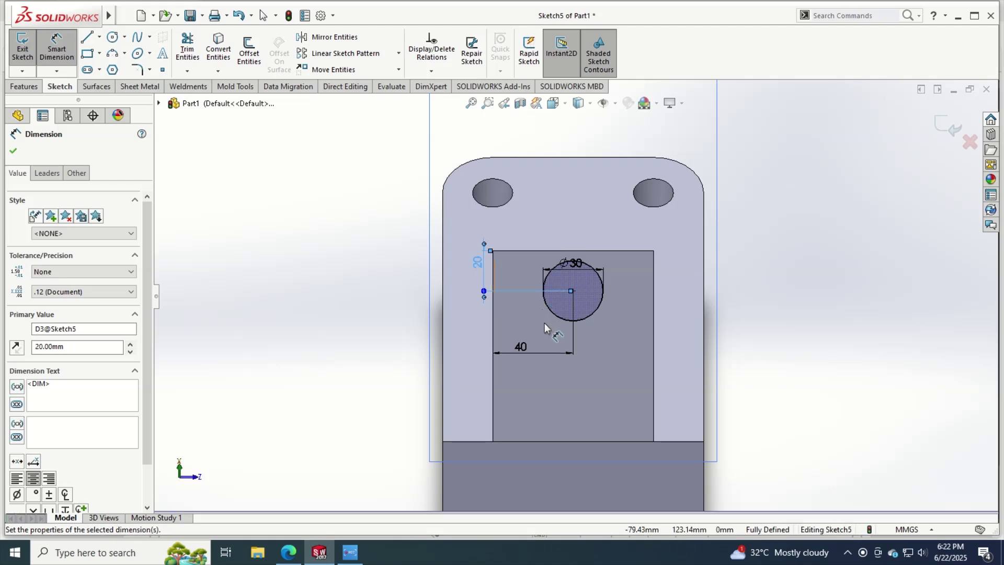
key("Escape")
key("Escape")
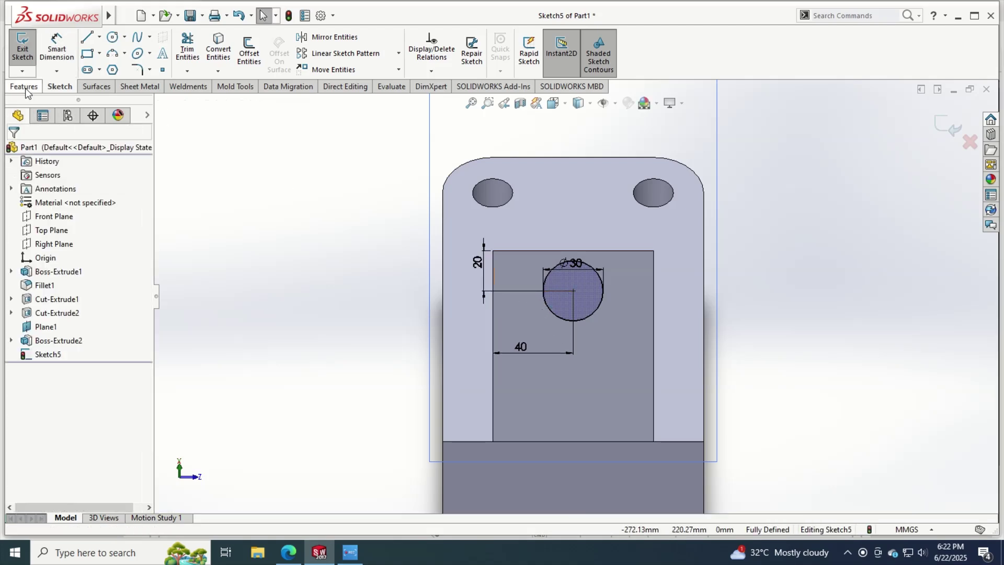
Step: Sketch a corner rectangle about 8 mm high across the full width of the sloped face, below the circle
left_click(87, 53)
left_click(494, 376)
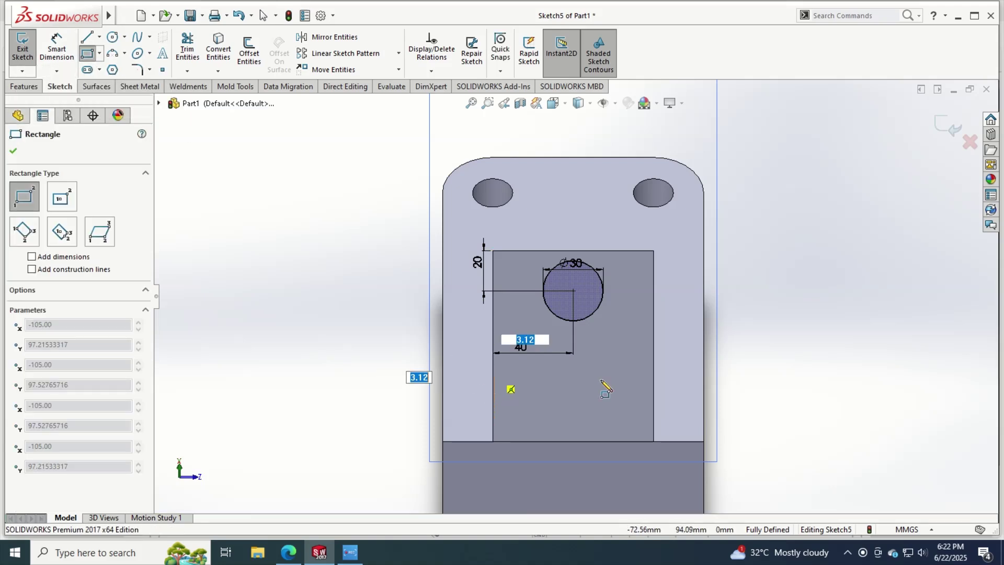
left_click(653, 389)
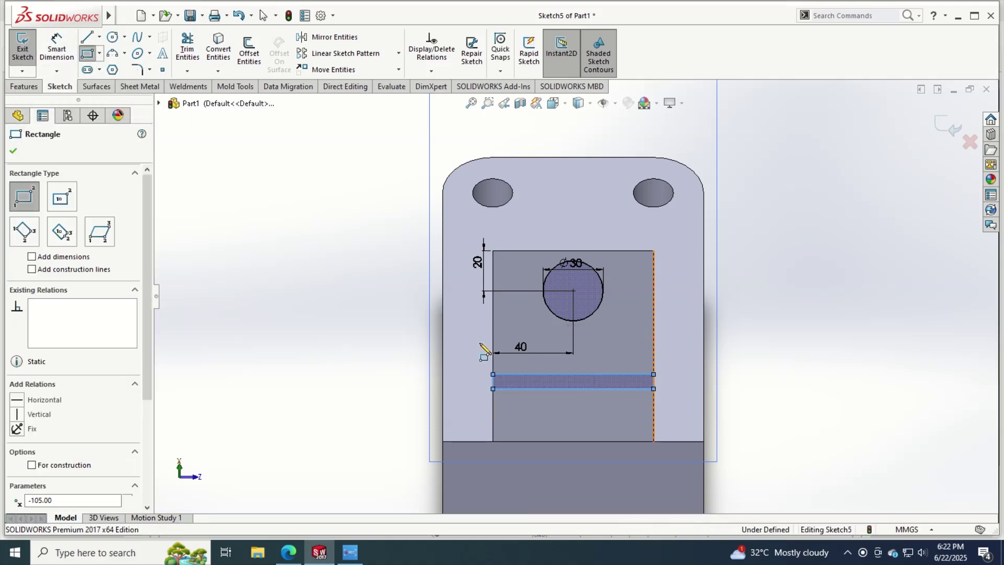
key("Escape")
Step: Dimension the rectangle's lower side 25 mm above the sloped face's bottom edge
left_click(582, 390)
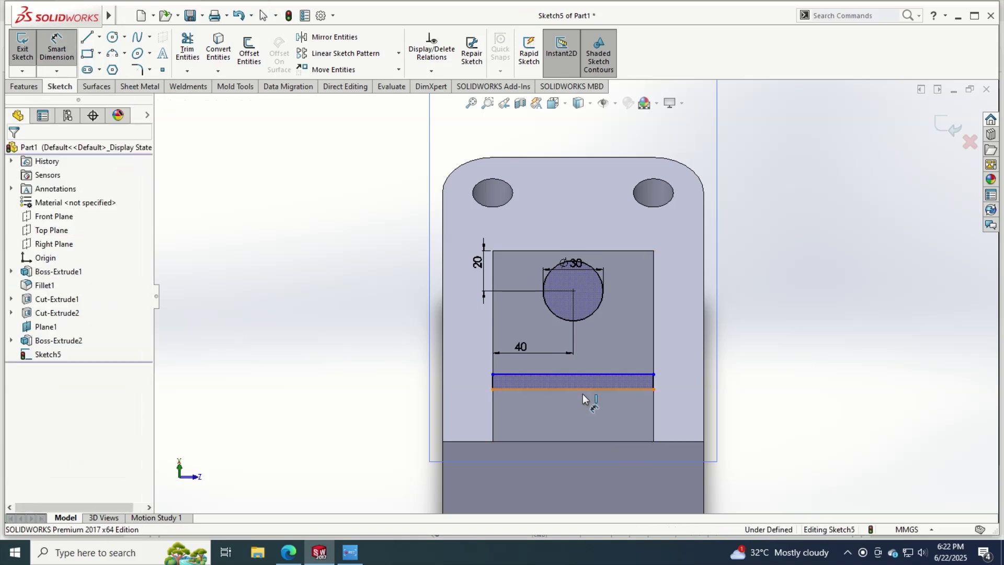
left_click(581, 441)
left_click(479, 429)
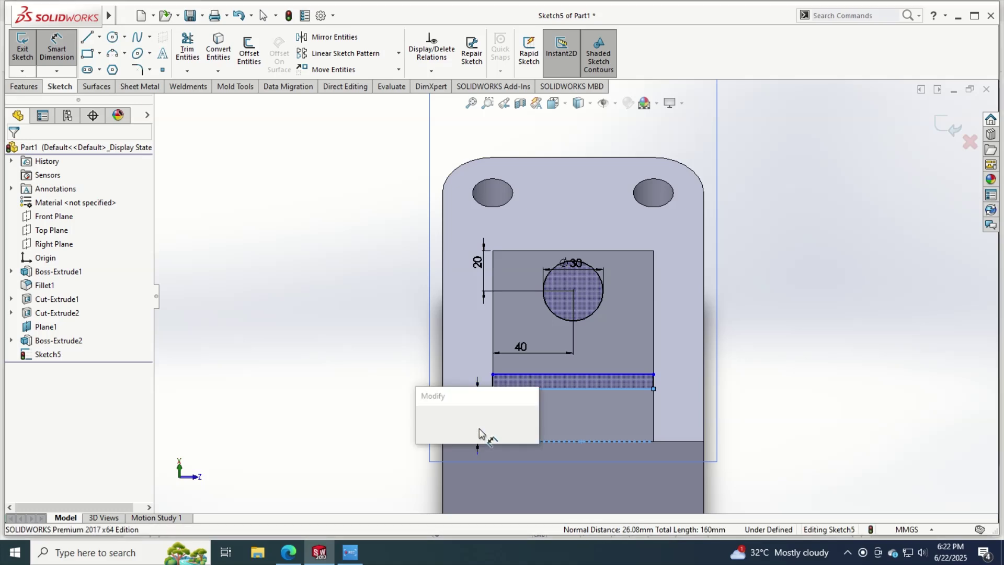
type("25")
key("Return")
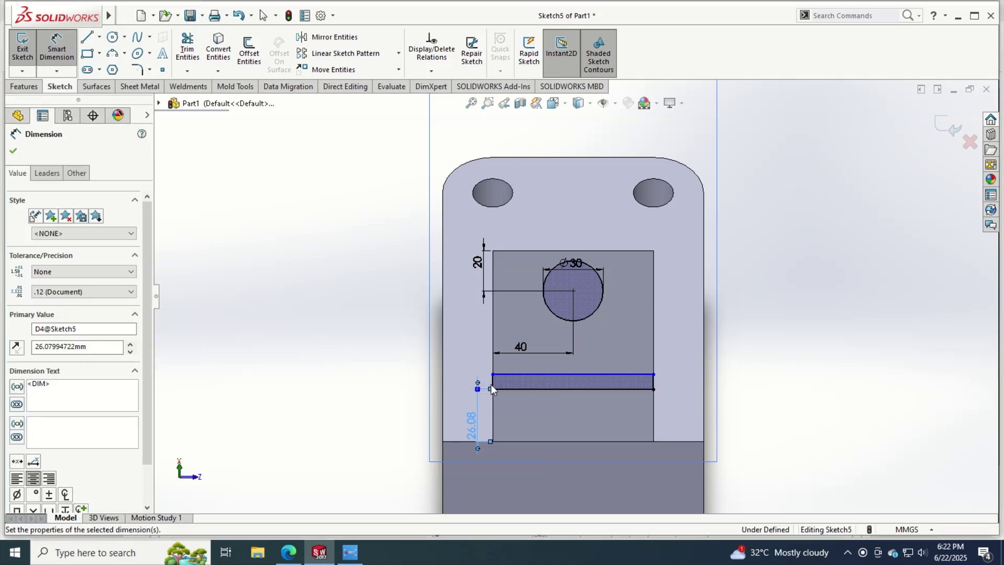
Step: Dimension the slot rectangle's height as 15 mm
left_click(493, 383)
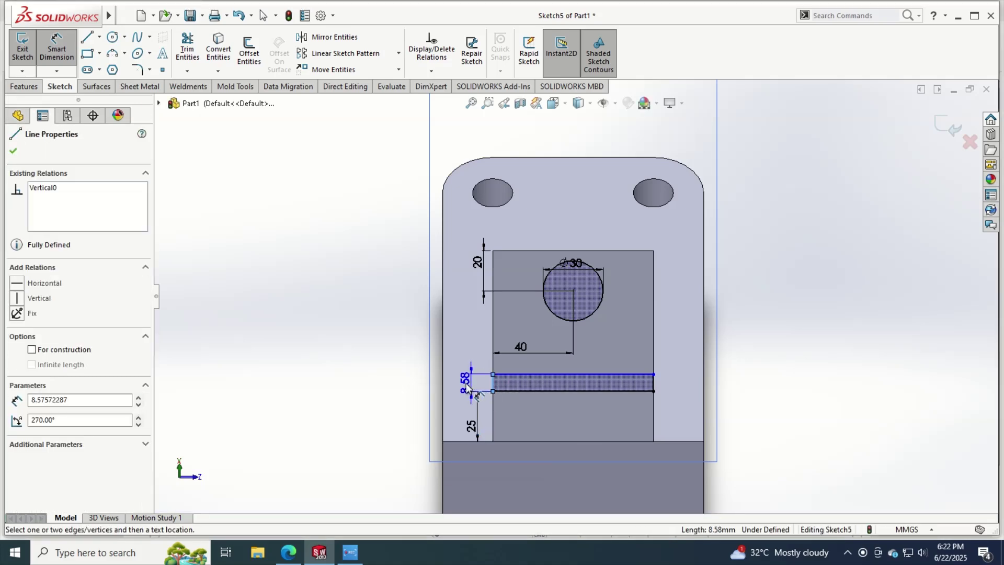
left_click(467, 390)
type("6")
key("Return")
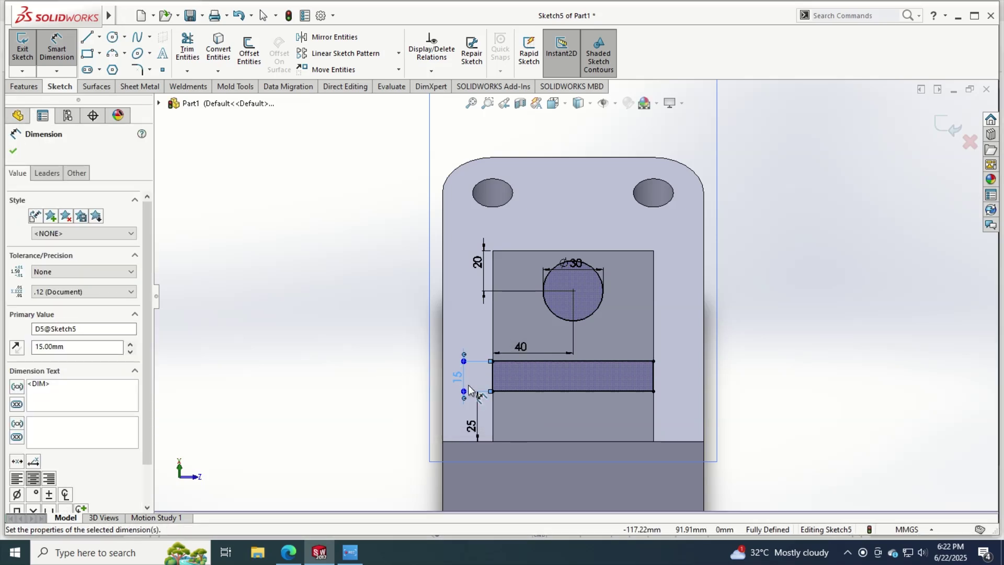
key("Escape")
key("Escape")
middle_click_drag(730, 416, 649, 370)
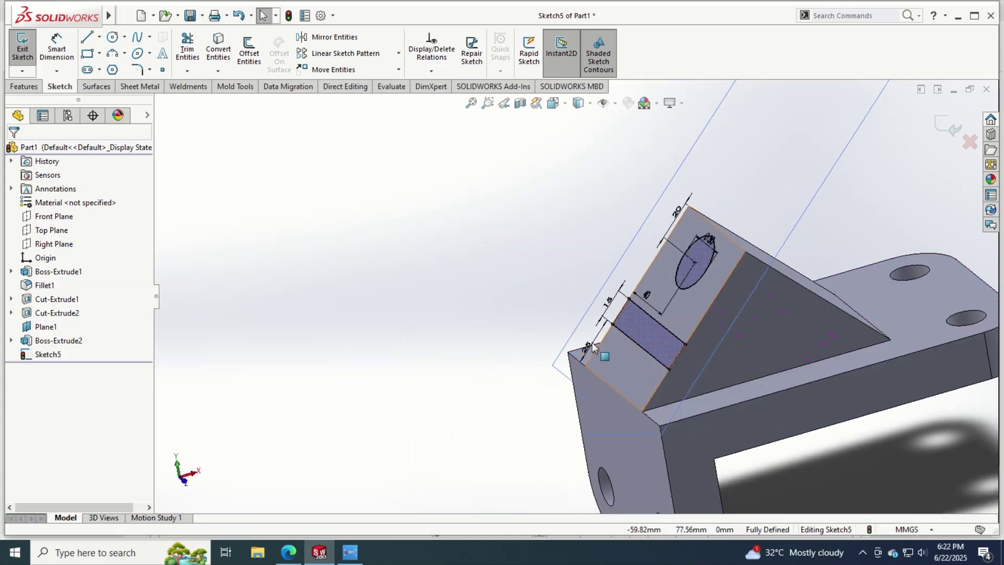
left_click(23, 86)
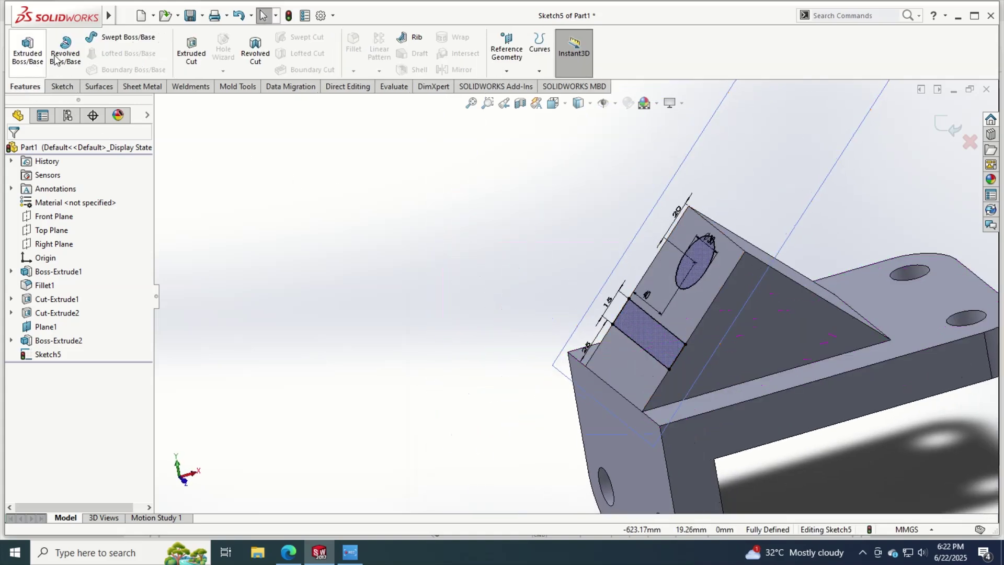
left_click(191, 52)
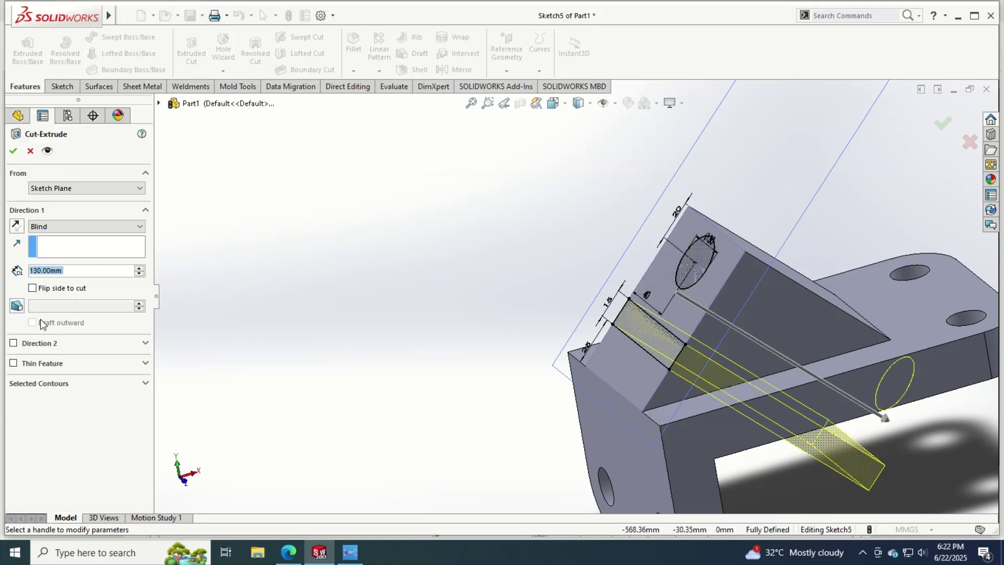
left_click(13, 343)
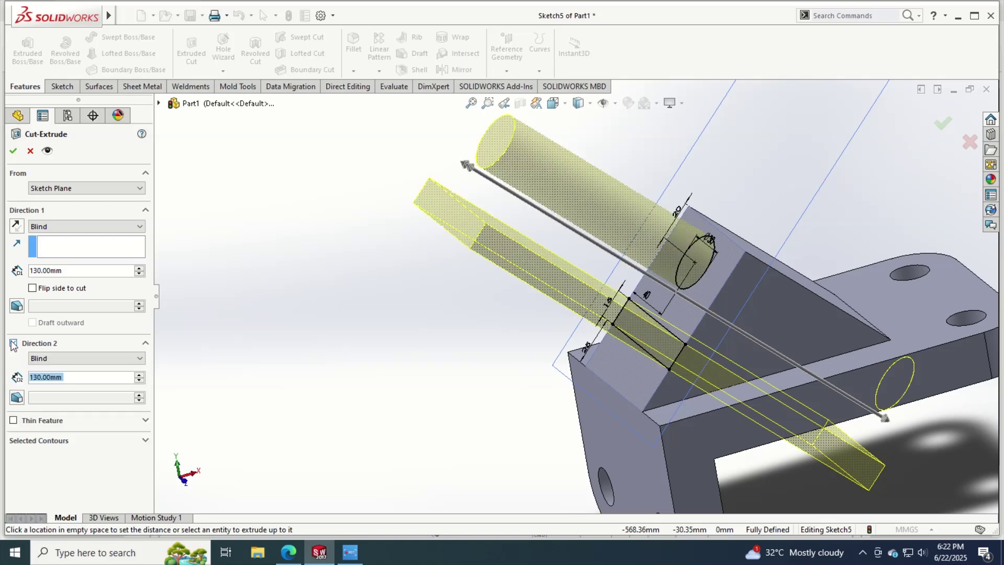
key("Escape")
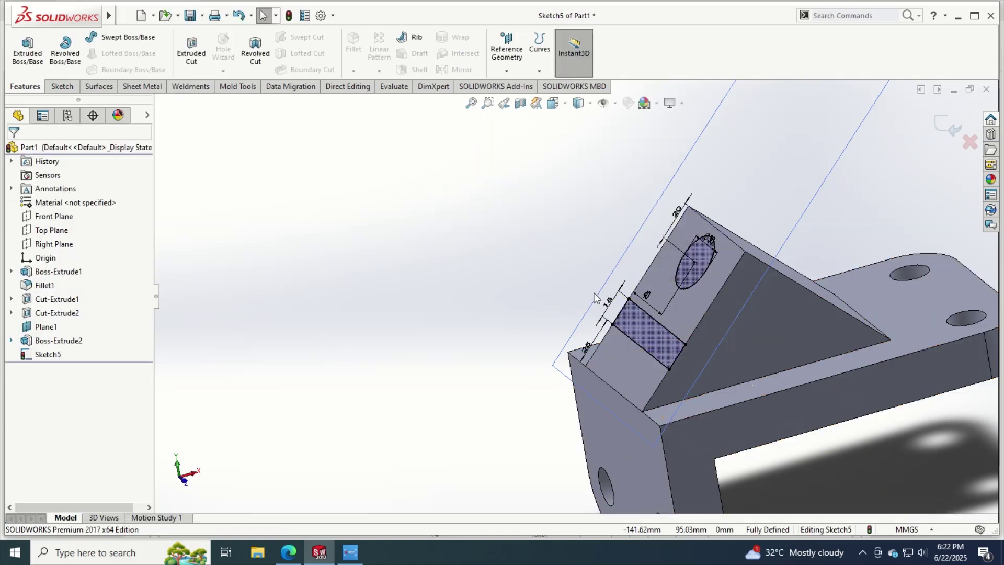
Step: Undo the slot rectangle and its dimensions, leaving only the dimensioned circle in the sloped-face sketch
key("ctrl+z")
key("ctrl+z")
key("ctrl+z")
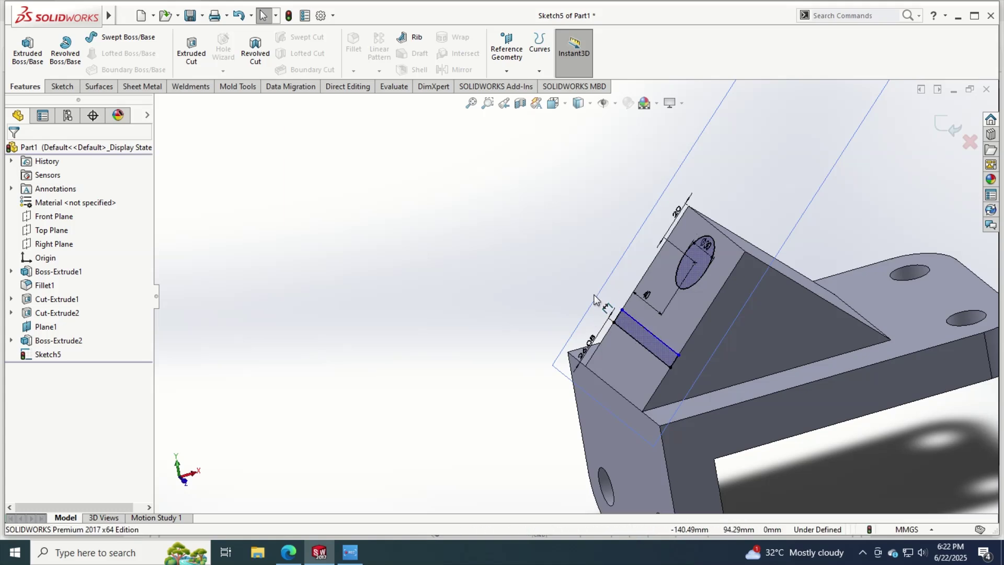
key("ctrl+z")
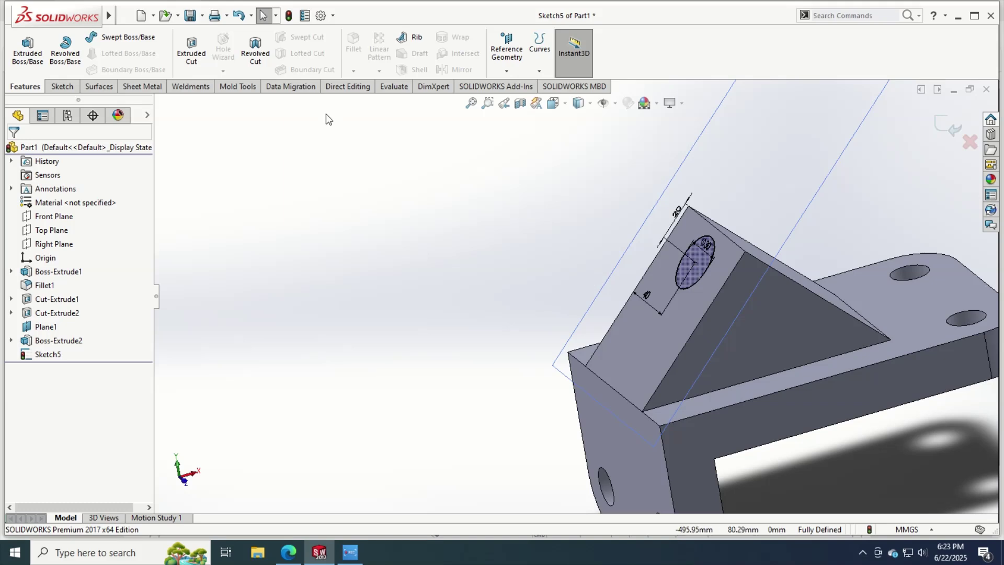
Step: Cut-extrude the 30 mm circle into the angled boss with the Up To Next end condition
left_click(189, 45)
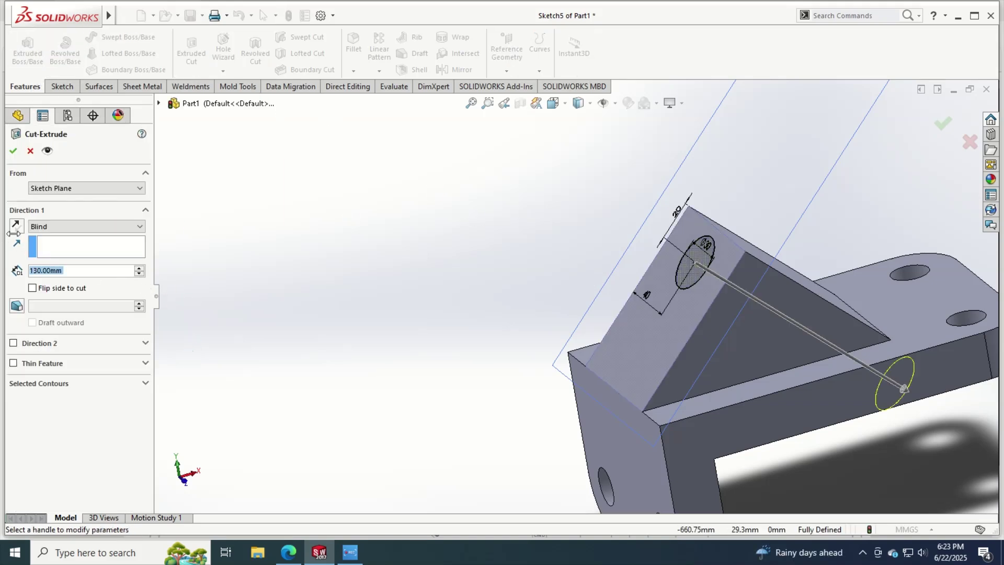
left_click(56, 227)
left_click(50, 260)
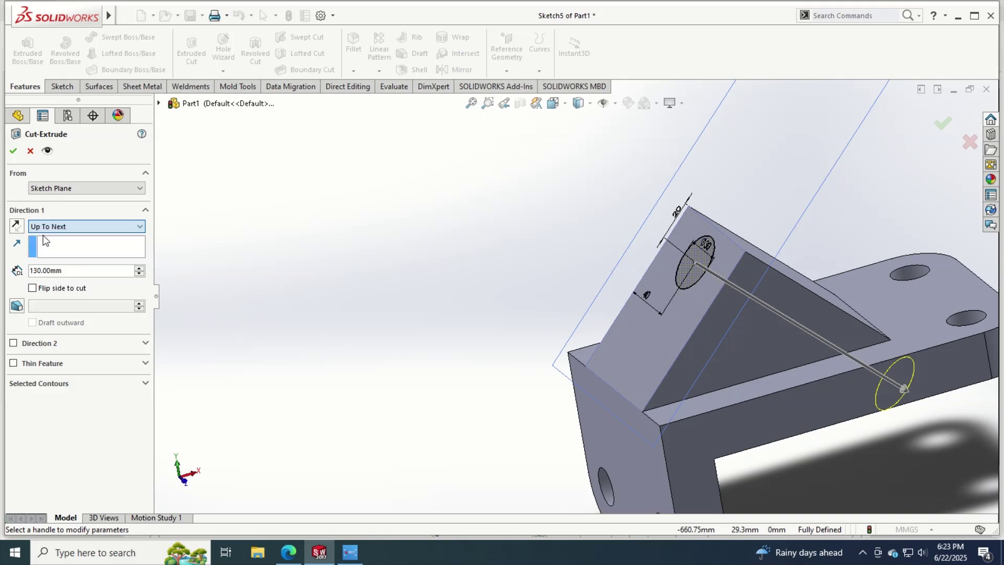
left_click(12, 153)
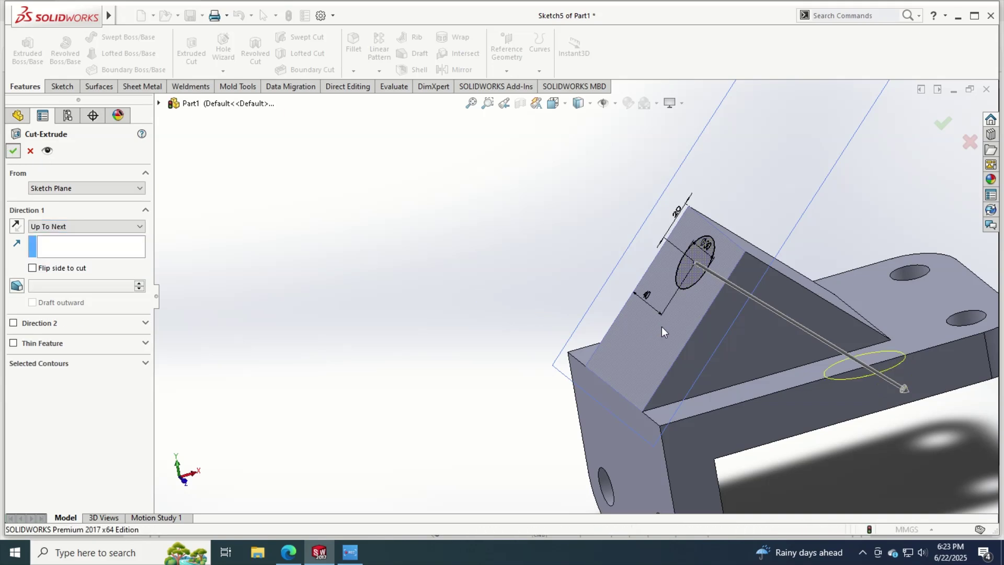
Step: Start a new sketch on the boss's sloped face and draw a full-width corner rectangle about 11 mm high below the hole
left_click(750, 307)
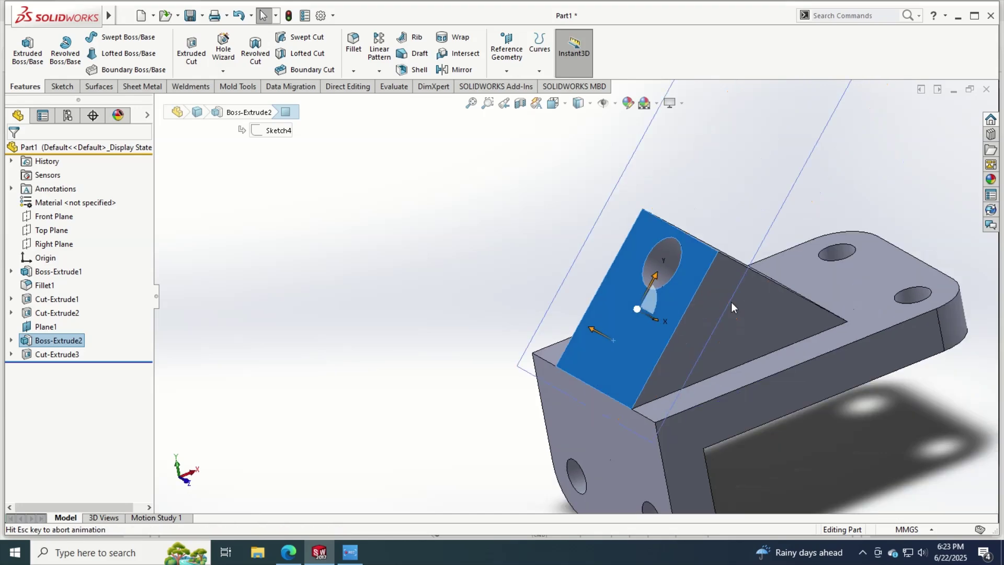
left_click(60, 86)
left_click(22, 42)
left_click(87, 53)
left_click(528, 361)
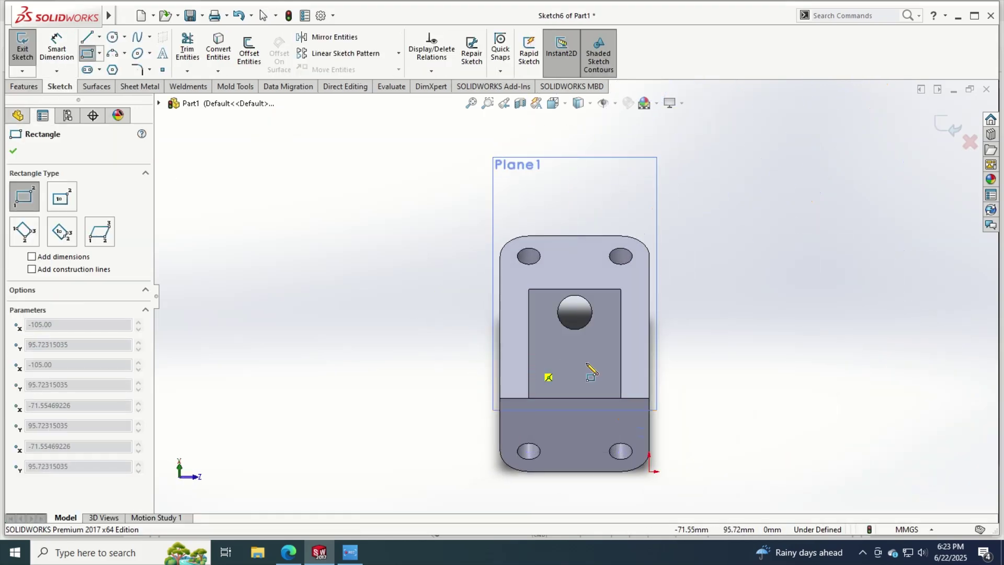
left_click(620, 375)
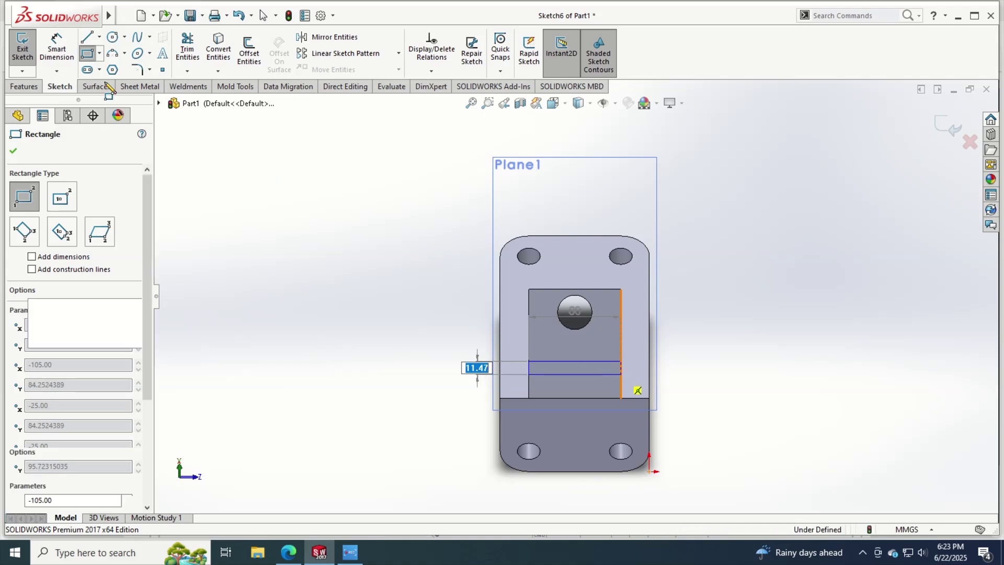
Step: Dimension the new slot rectangle's height as 15 mm
left_click(57, 51)
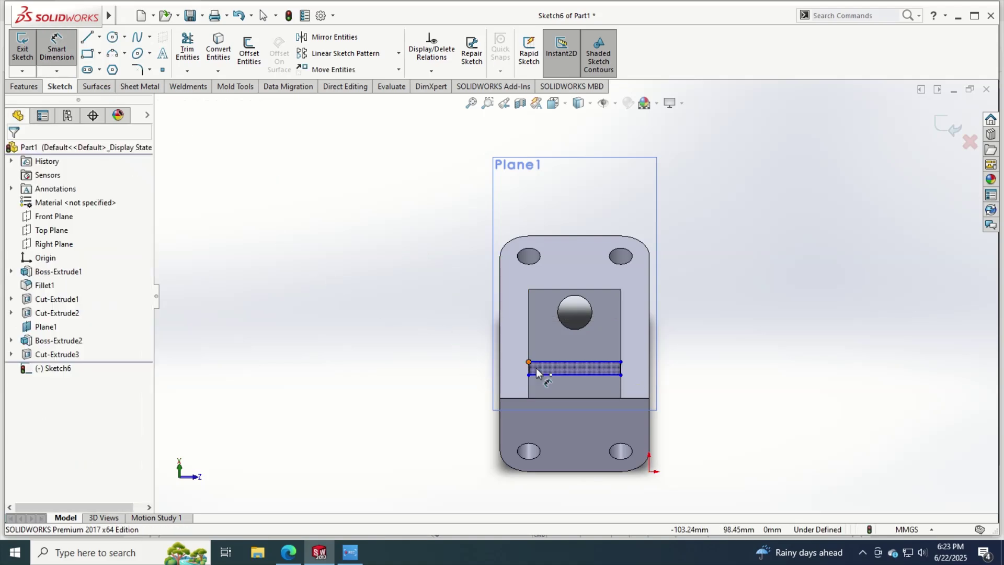
left_click(512, 371)
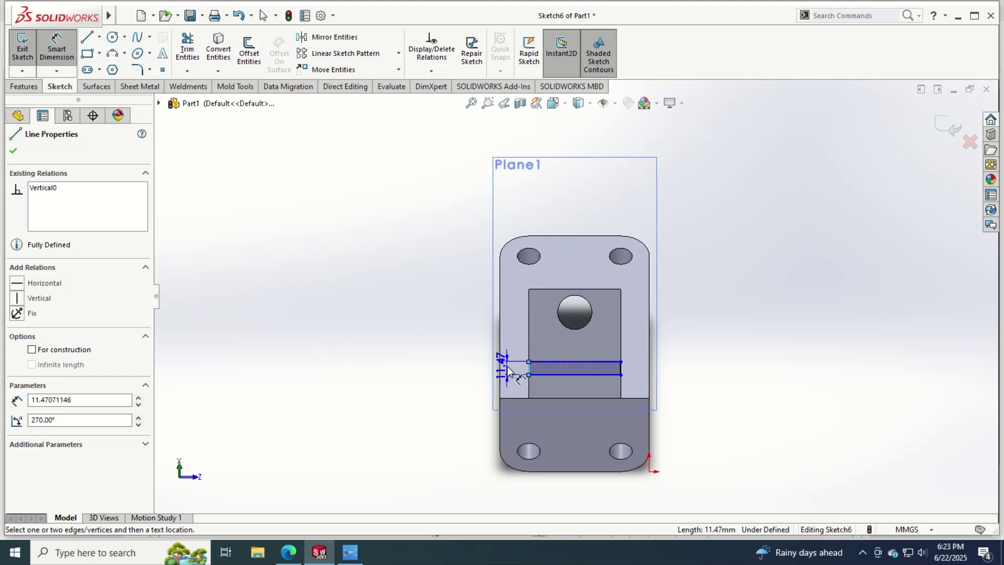
left_click(509, 372)
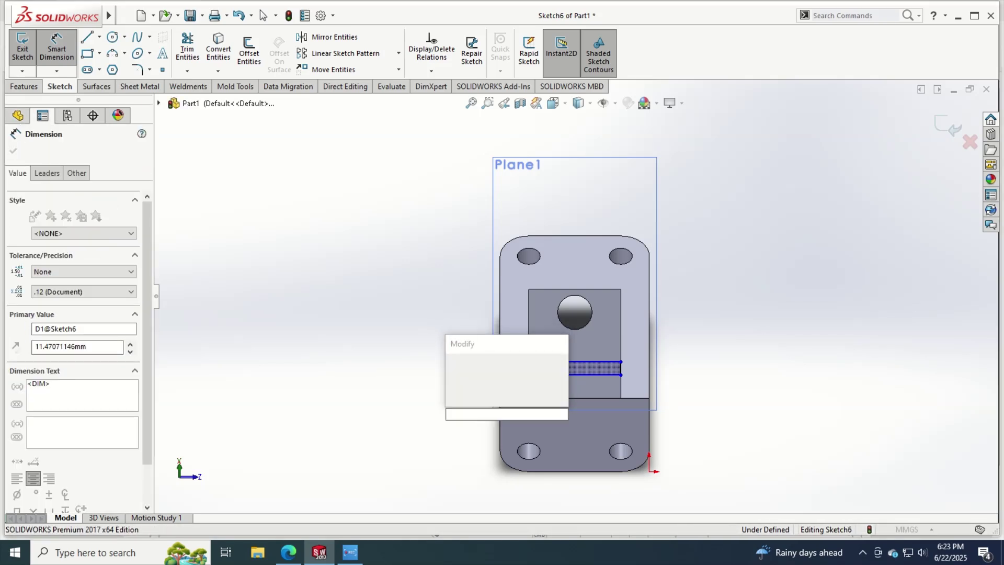
type("15")
key("Return")
Step: Dimension the slot rectangle's lower side 25 mm above the sloped face's lower edge
left_click(556, 376)
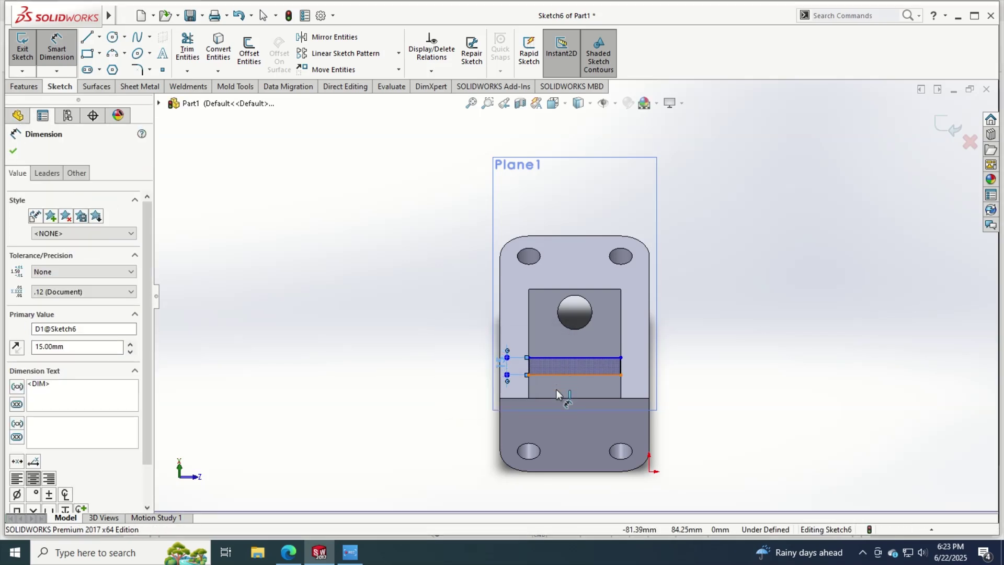
left_click(556, 398)
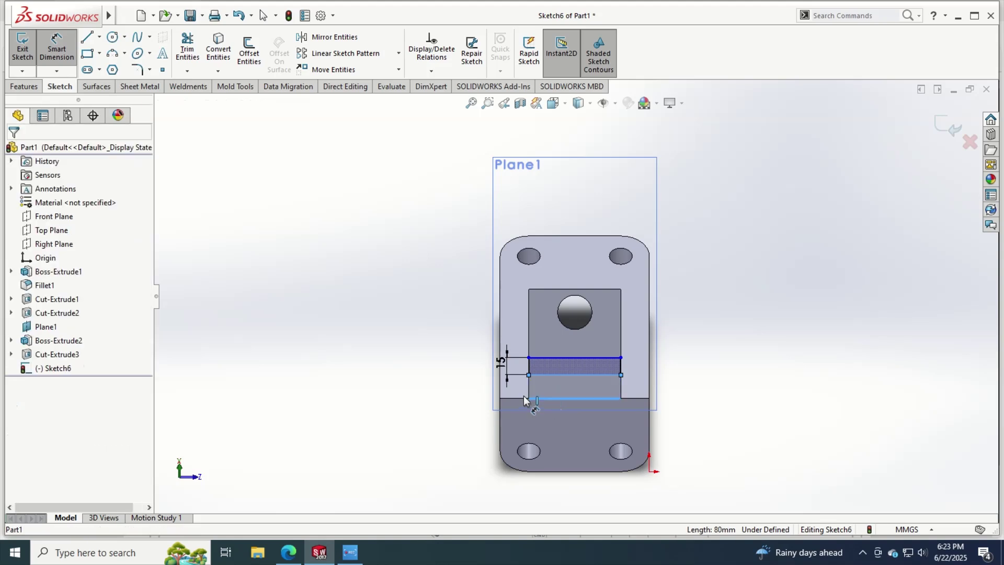
left_click(484, 401)
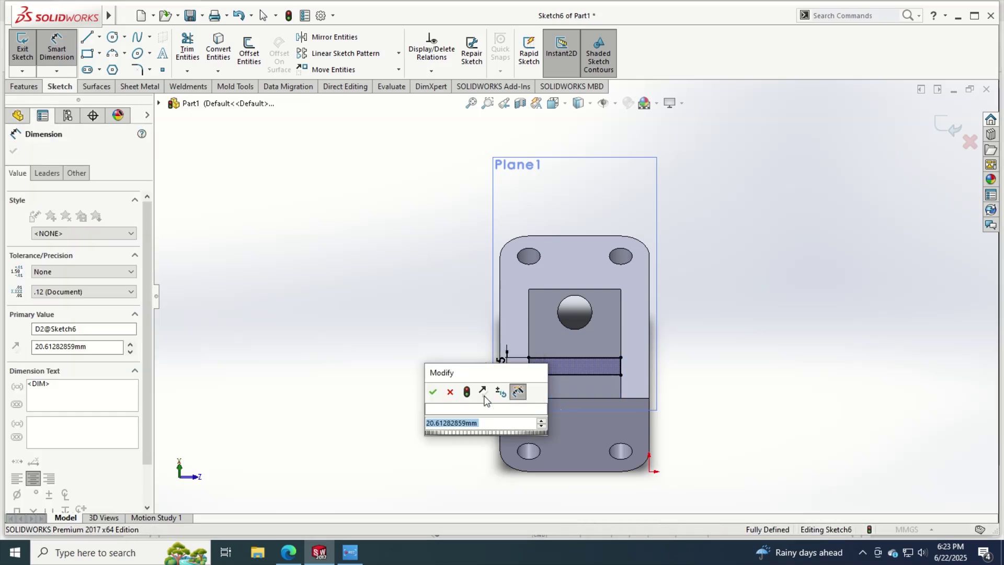
type("25")
key("Return")
Step: Cut-extrude the slot rectangle into the boss as a blind cut 15 mm deep
left_click(27, 88)
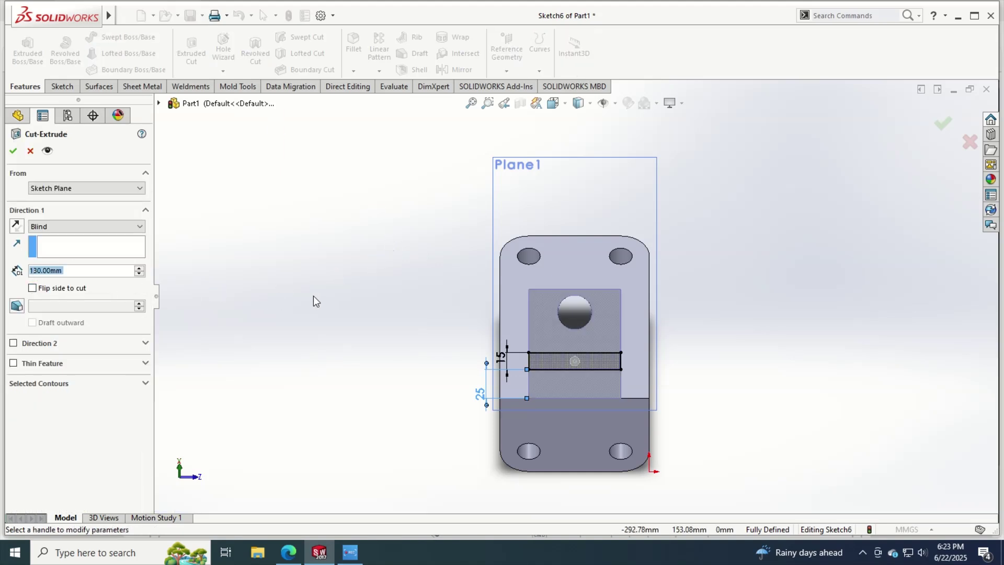
left_click(83, 273)
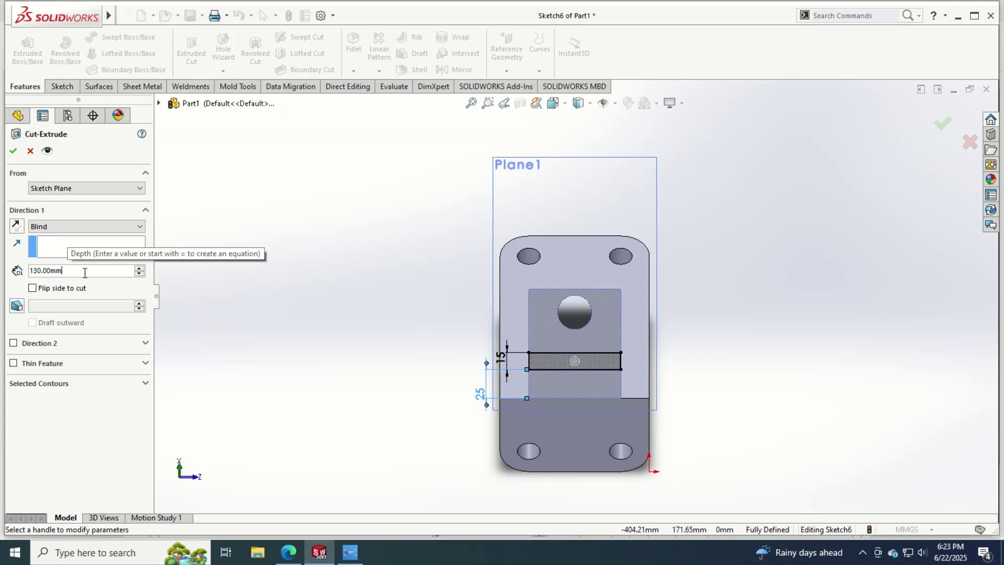
type("15")
key("Return")
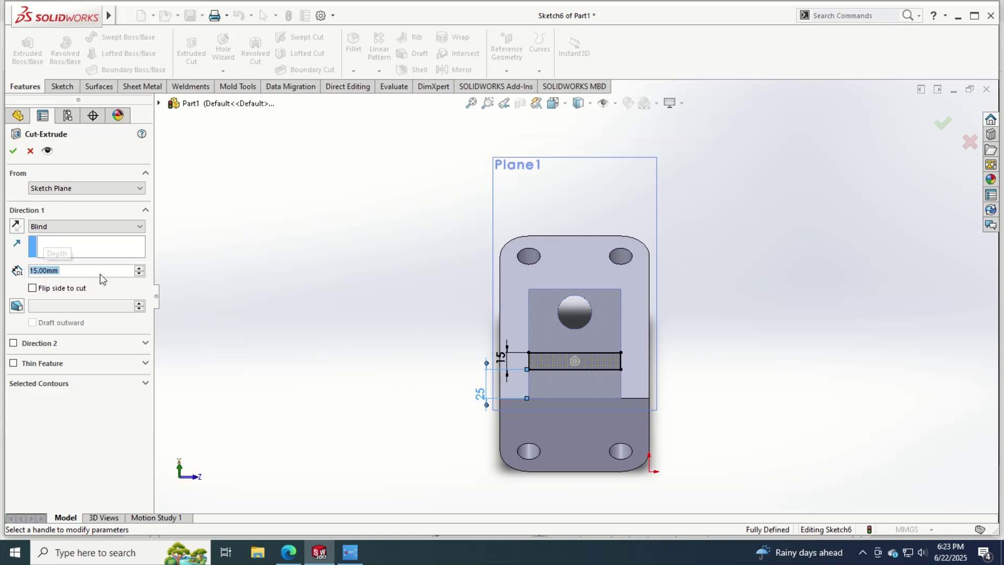
left_click(15, 153)
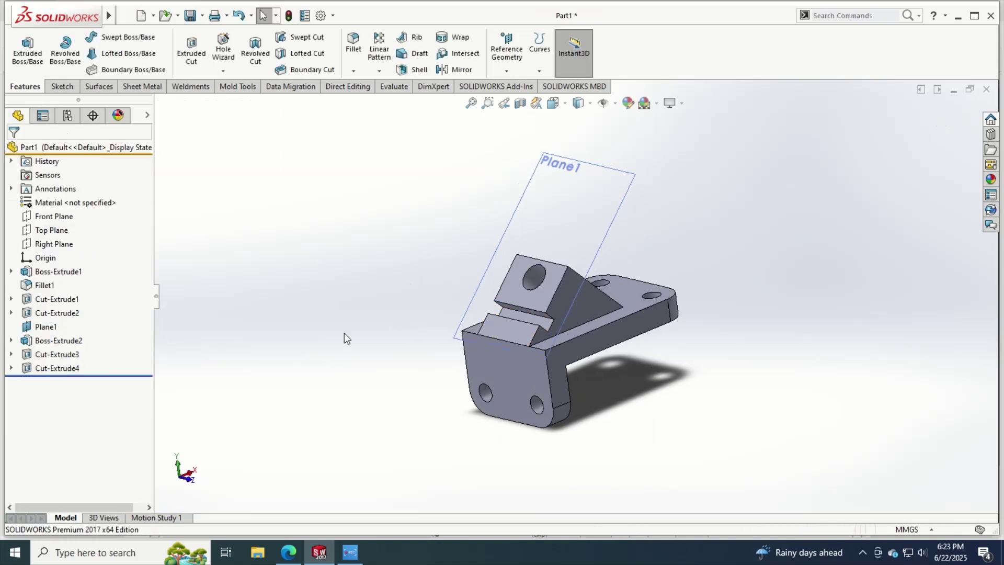
Step: Compare the model with the ex 1 PDF drawing and examine the rounding of the angled boss
mouse_move(661, 387)
middle_mouse_down()
mouse_move(648, 403)
mouse_move(661, 392)
middle_mouse_up()
key("alt+Tab")
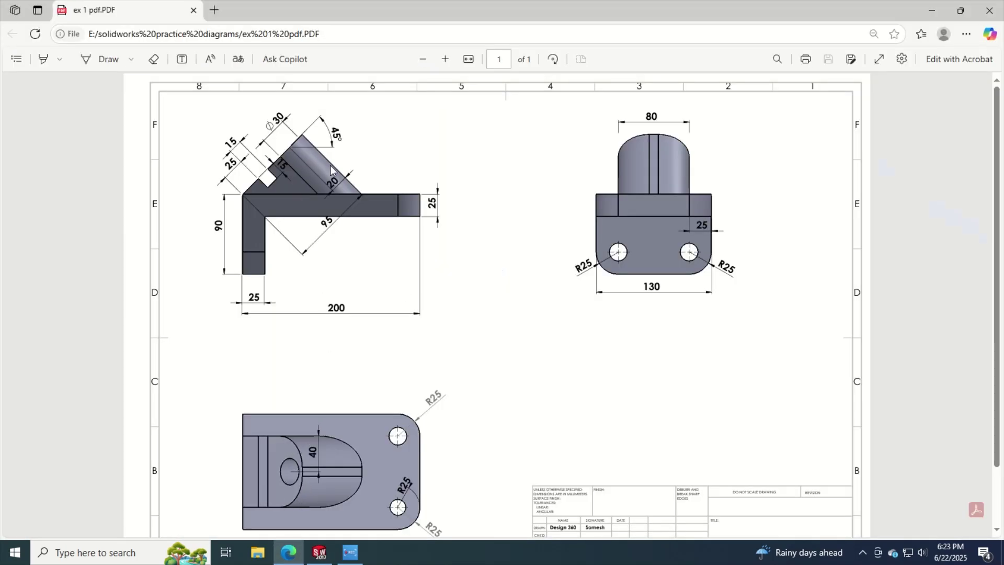
key("alt+Tab")
key("alt+Tab")
key("alt+Tab")
scroll(520, 272, "down", 5)
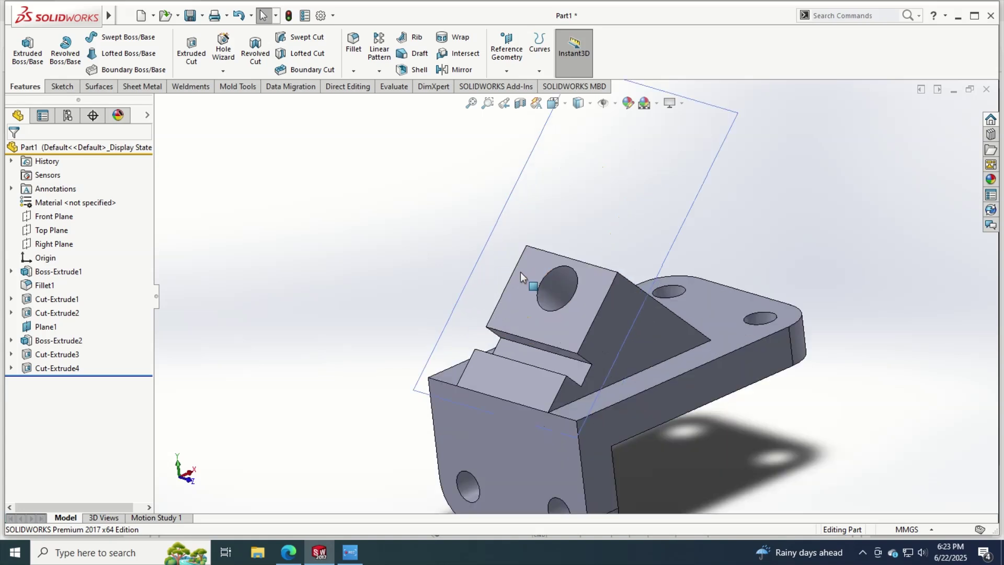
scroll(579, 283, "down", 2)
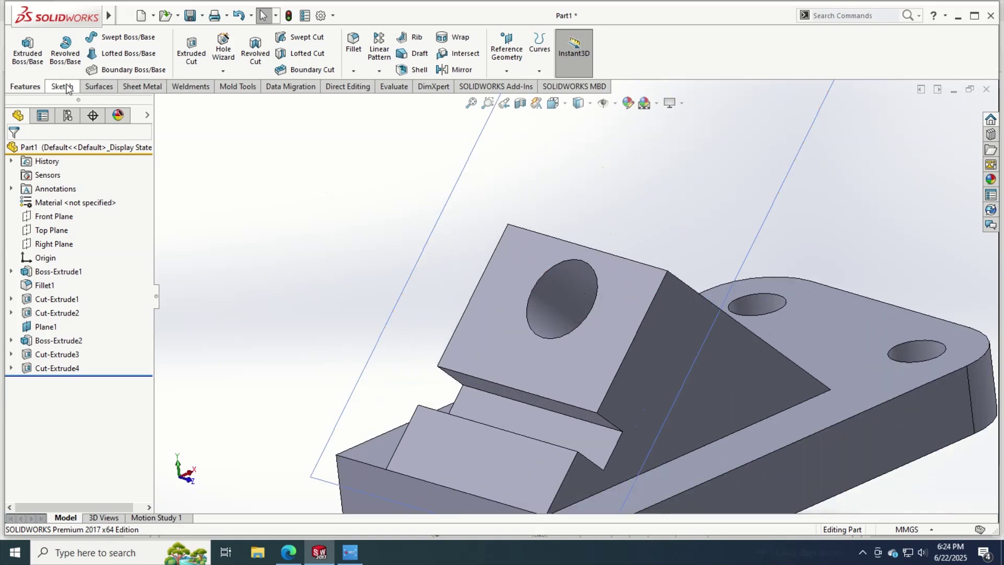
Step: Fillet the two long upper edges of the angled boss with a 20 mm radius
left_click(354, 71)
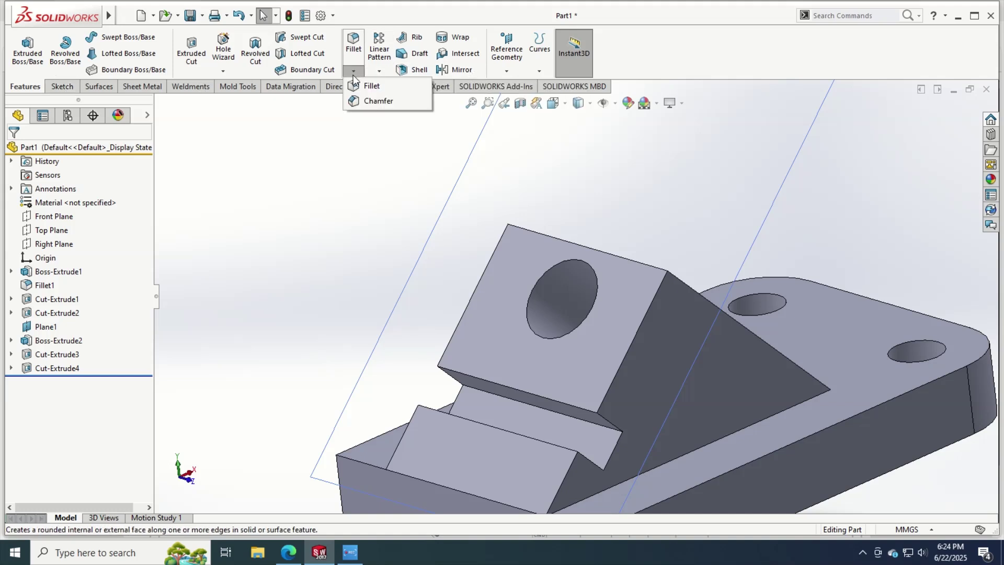
left_click(673, 277)
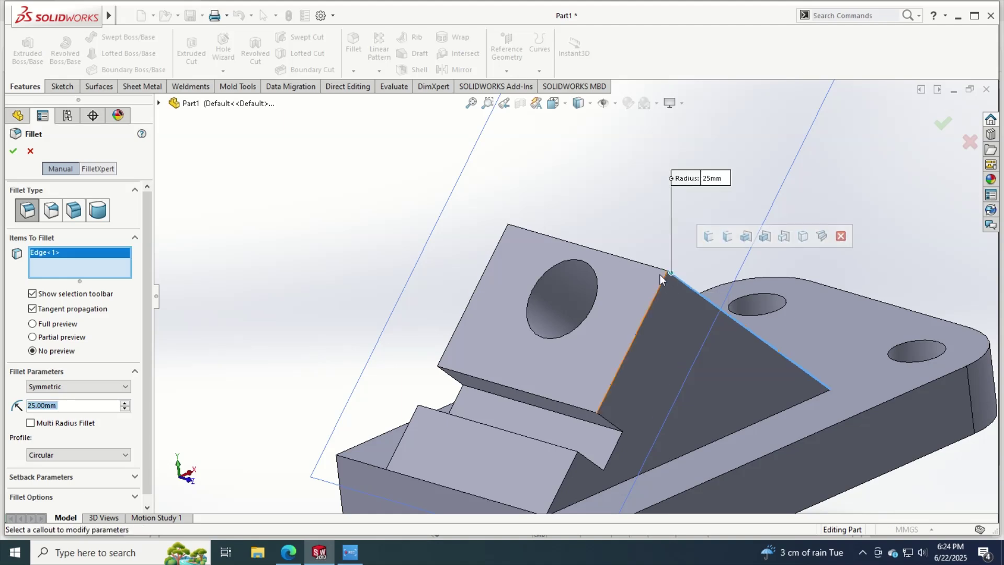
type("20")
key("Return")
middle_click_drag(166, 266, 456, 276)
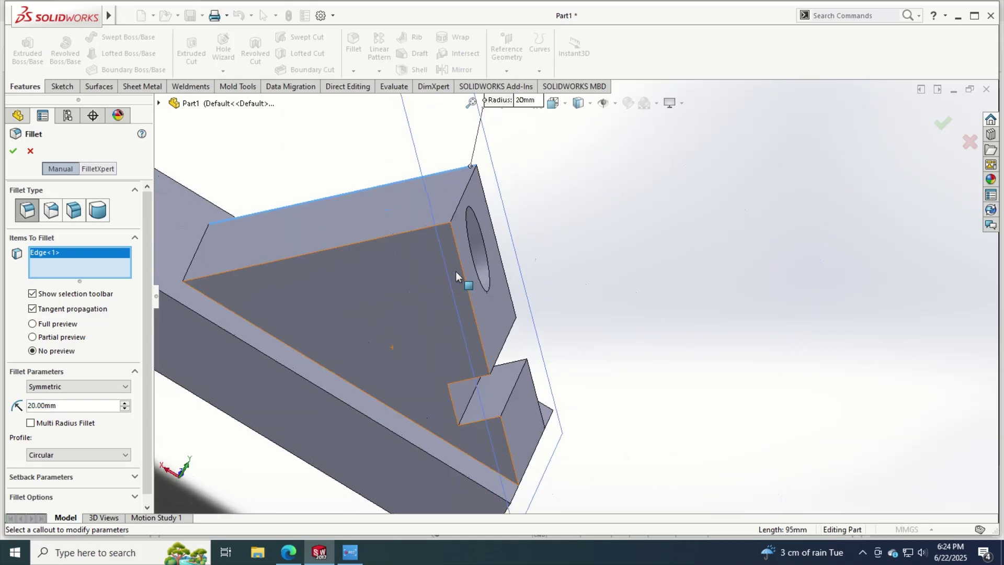
left_click(441, 230)
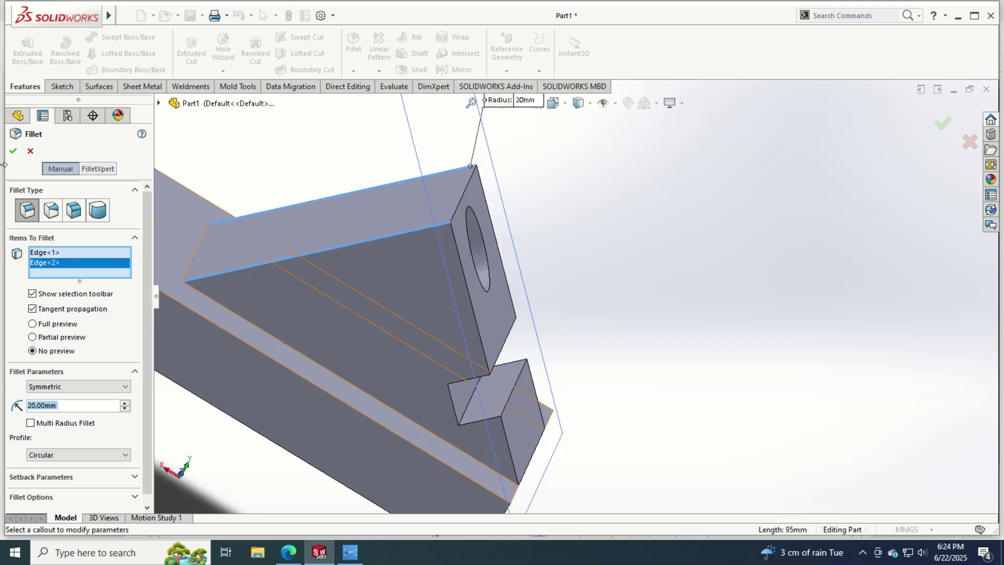
left_click(12, 152)
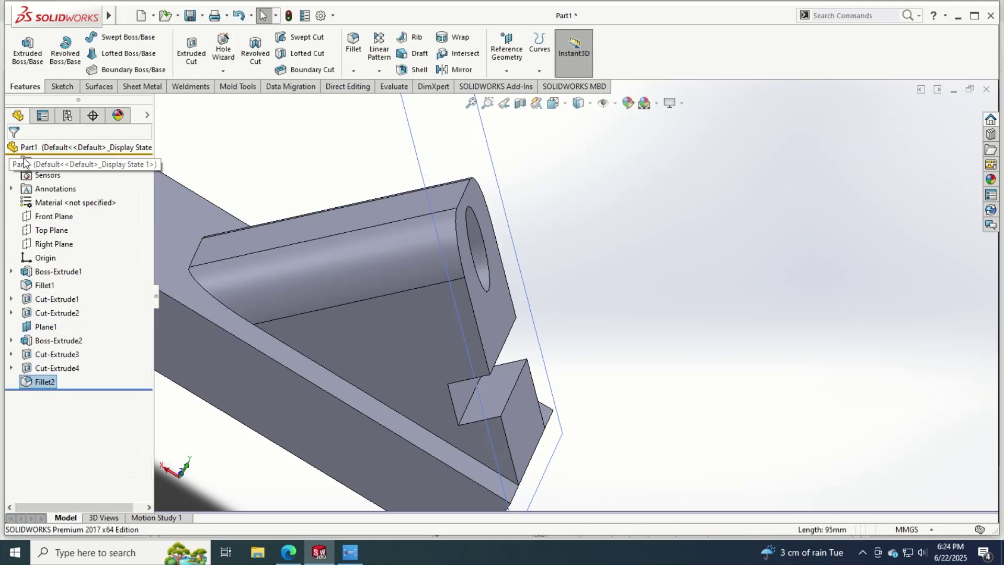
Step: Check the boss rounding against the ex 1 PDF drawing, reopen its fillet for editing and set the radius to 25 mm
middle_click_drag(405, 226, 290, 215)
key("alt+Tab")
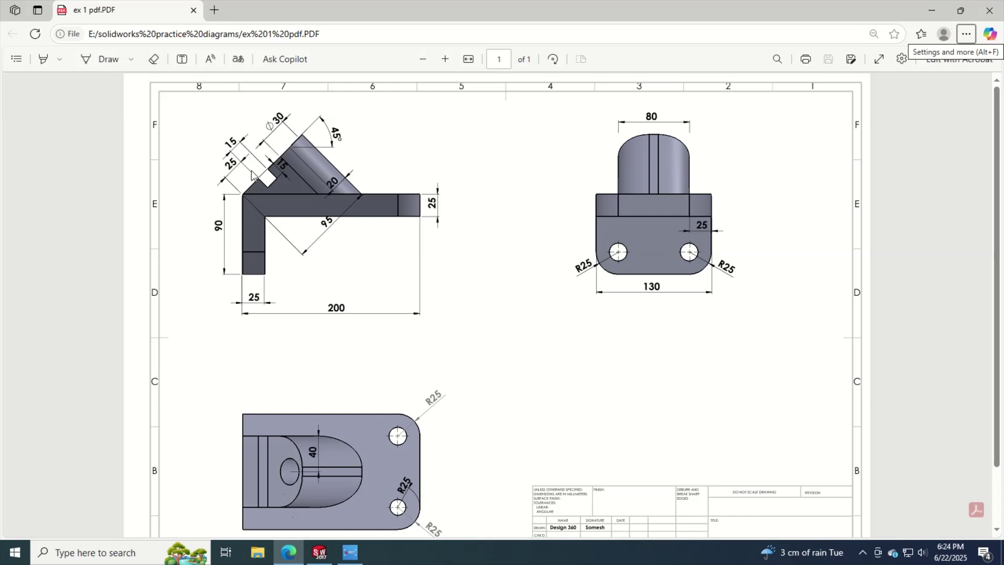
key("alt+Tab")
right_click(46, 384)
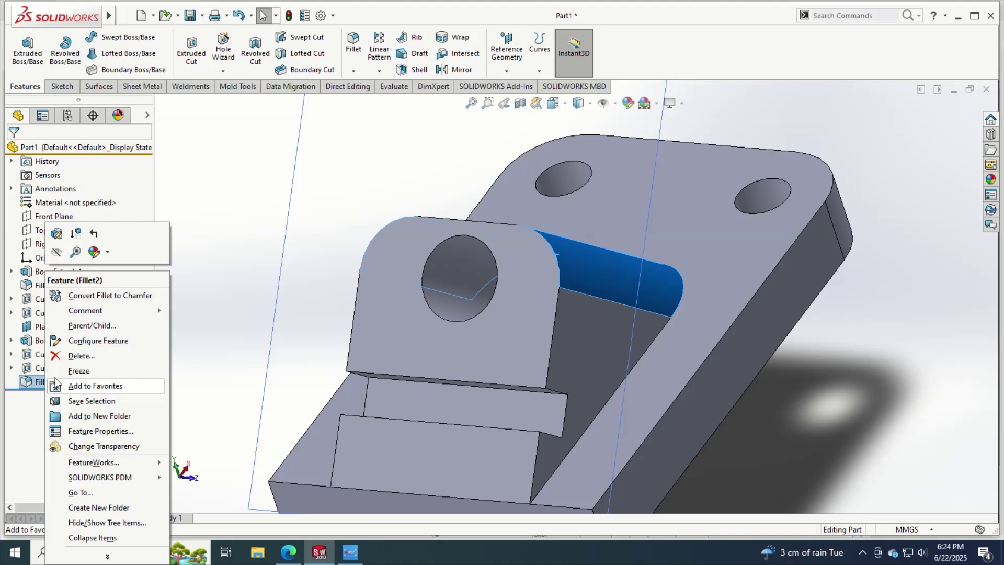
left_click(67, 242)
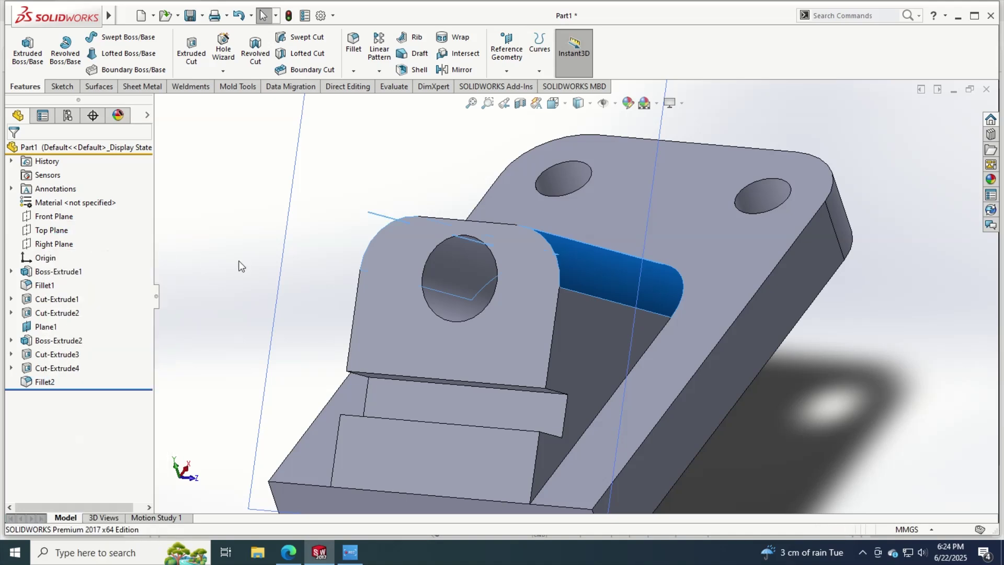
key("Home")
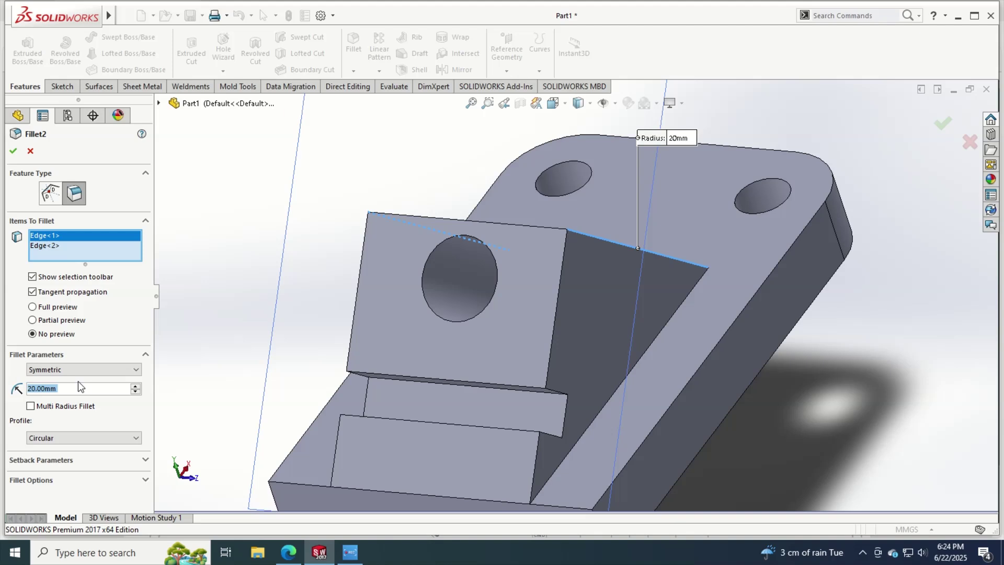
type("25")
key("Return")
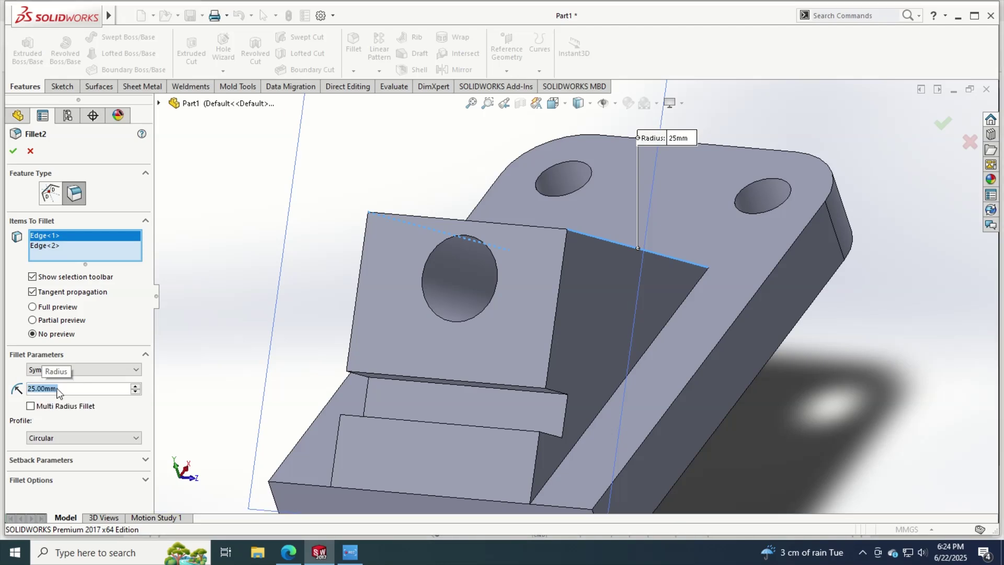
Step: Consult the ex 1 PDF drawing again and set the boss fillet's radius to 35 mm
key("alt+Tab")
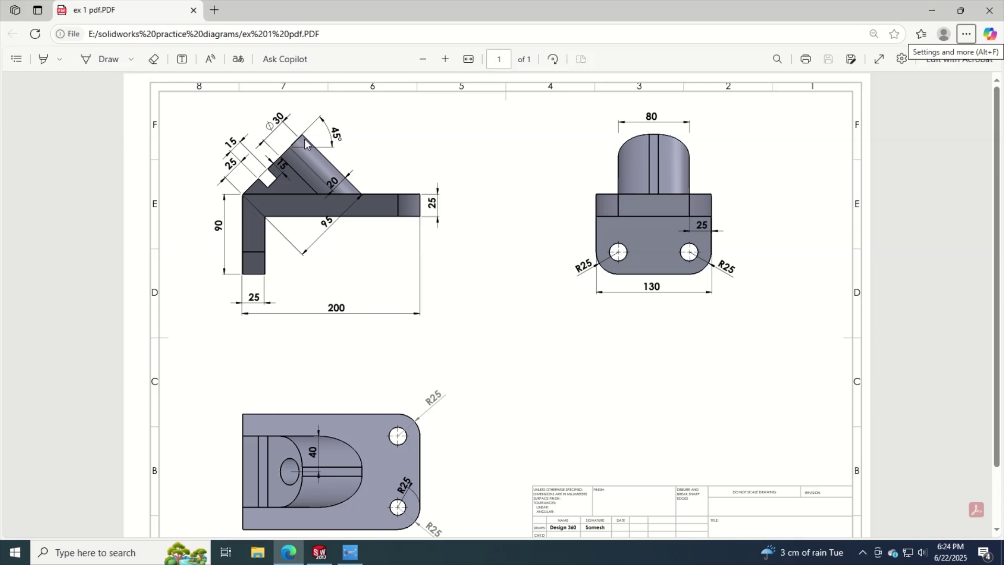
key("alt+Tab")
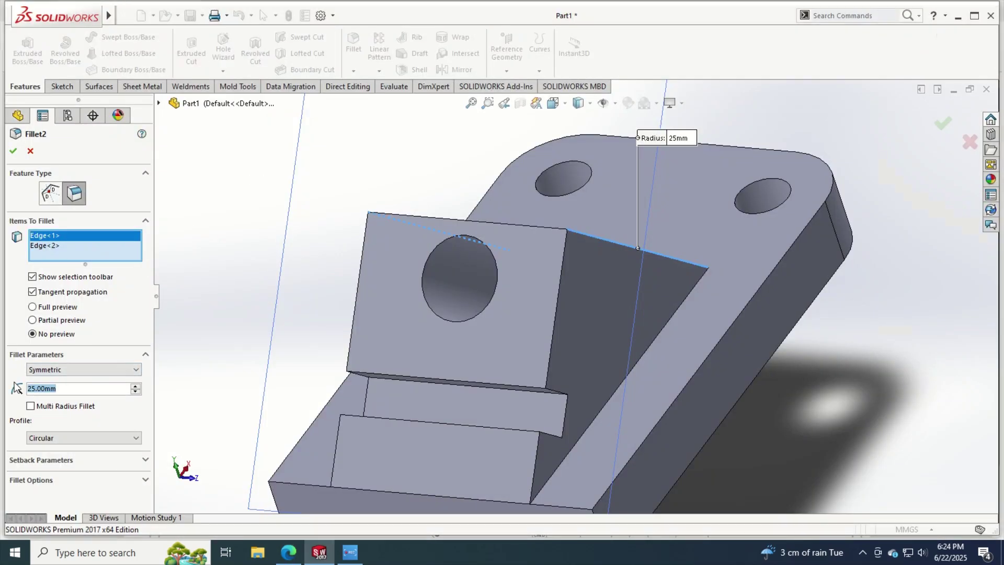
type("35")
key("Return")
left_click(13, 150)
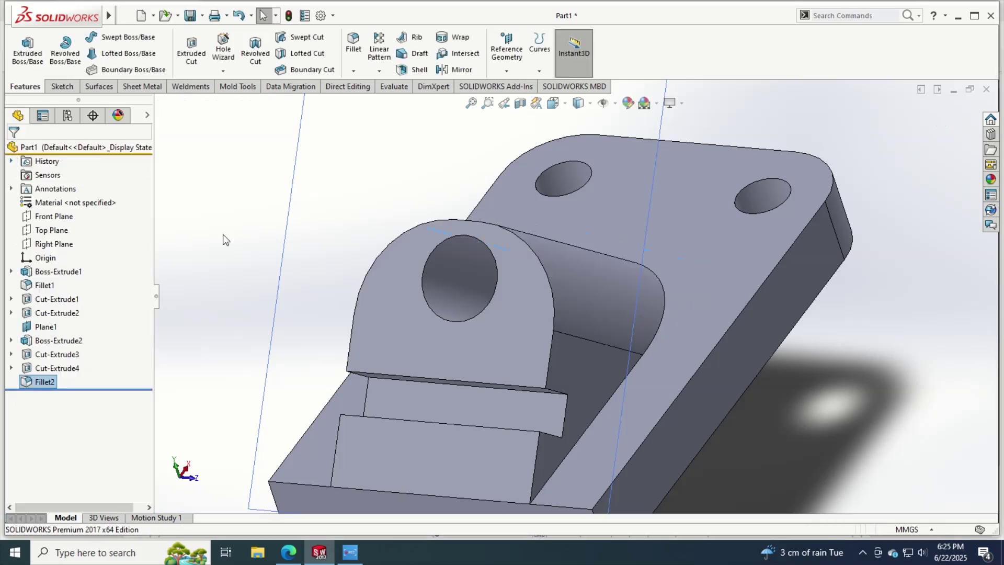
Step: Compare the bracket with the ex 1 PDF drawing and examine the angled boss with its rounded edges
mouse_move(332, 258)
middle_mouse_down()
mouse_move(393, 201)
mouse_move(327, 216)
mouse_move(436, 266)
middle_mouse_up()
key("alt+Tab")
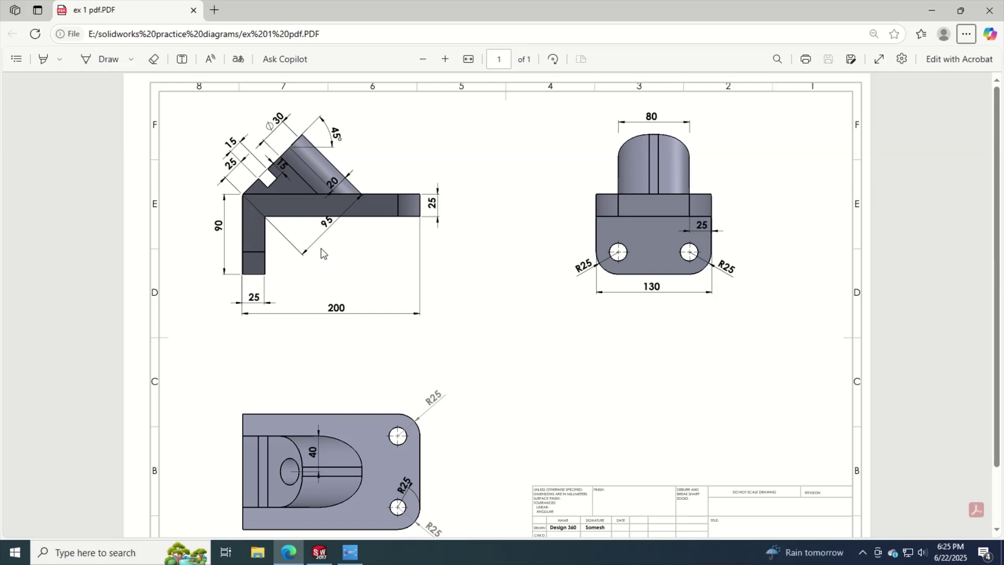
key("alt+Tab")
scroll(332, 254, "down", 3)
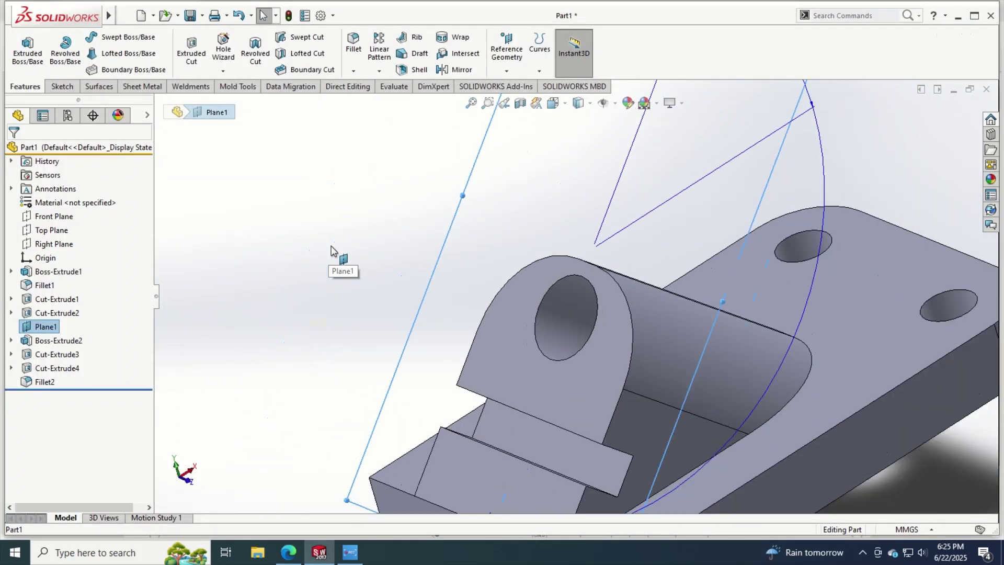
scroll(448, 308, "up", 3)
key("alt+Tab")
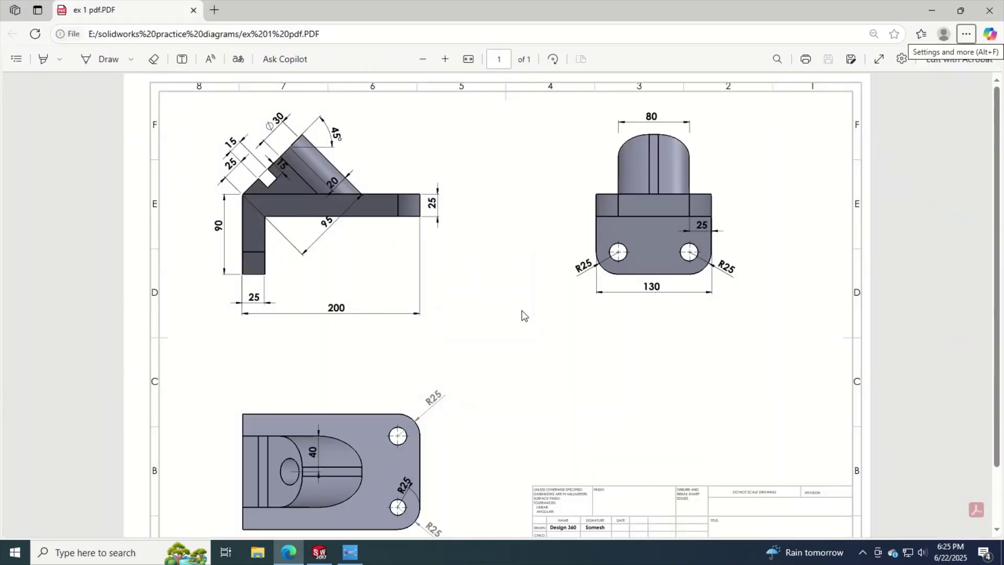
key("alt+Tab")
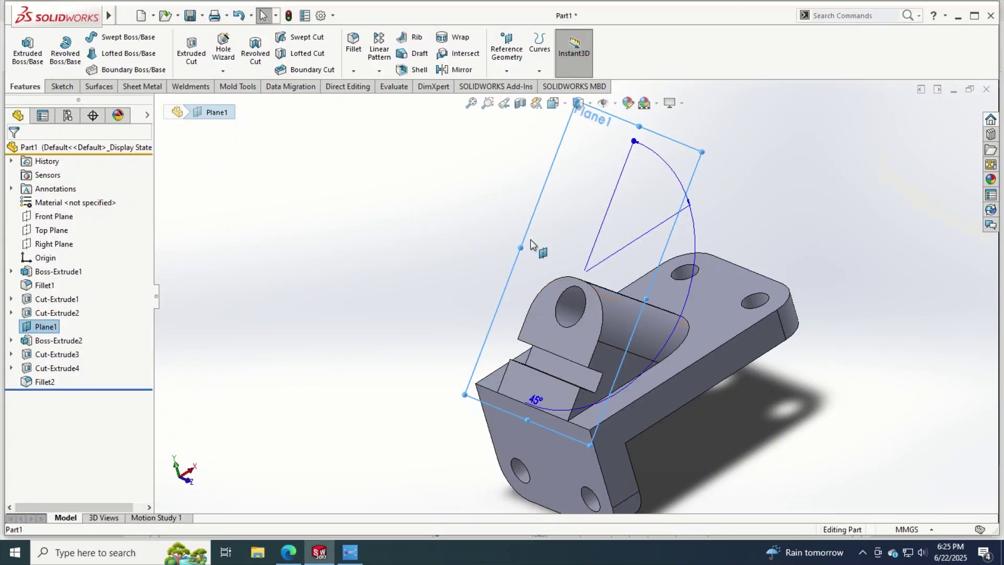
Step: Hide Plane1, the reference plane running through the angled boss
left_click(292, 267)
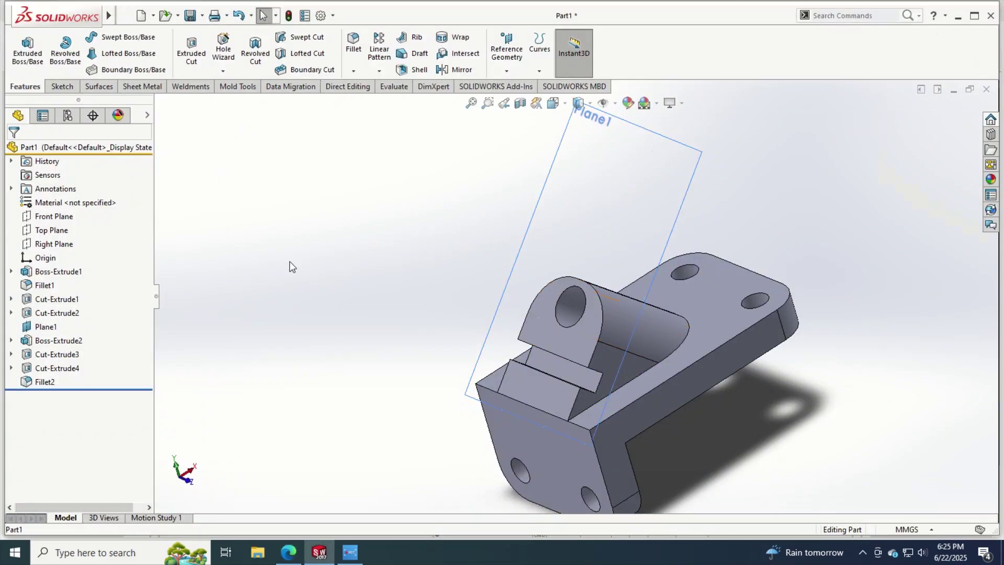
right_click(46, 327)
left_click(80, 263)
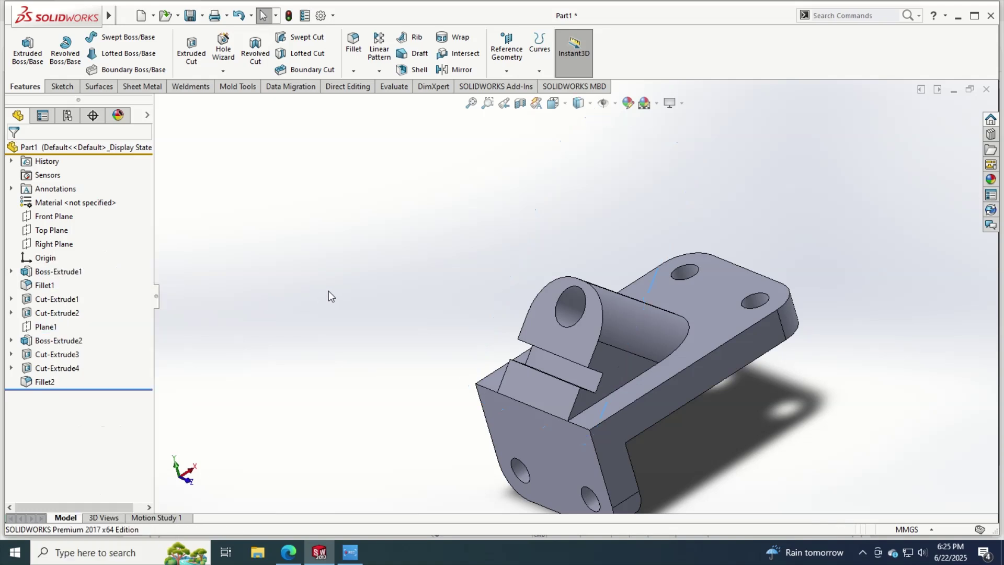
Step: Examine the bracket in the standard front, back, right, top, bottom and isometric views
scroll(418, 281, "up", 2)
middle_click_drag(535, 325, 639, 333)
key("ctrl+1")
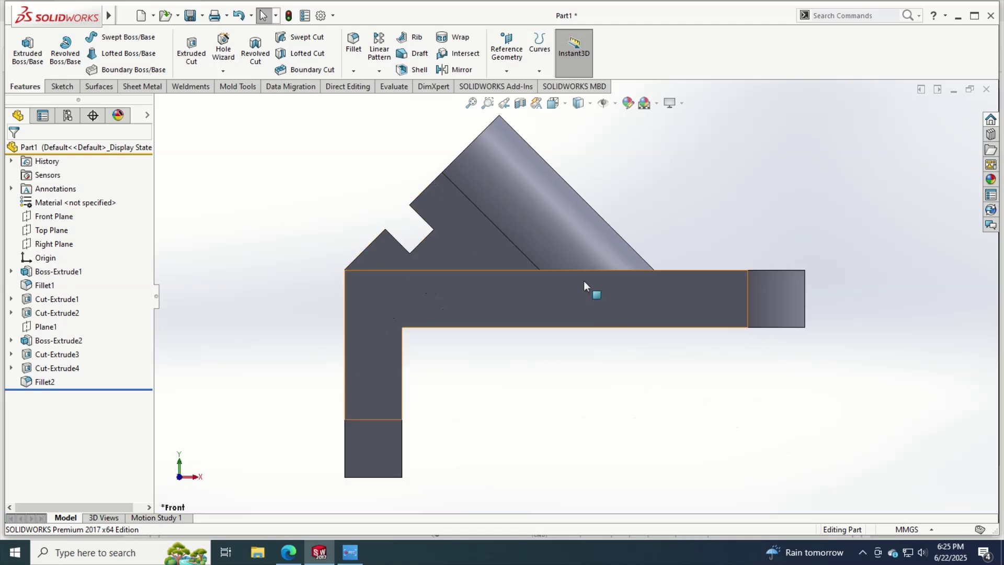
key("ctrl+3")
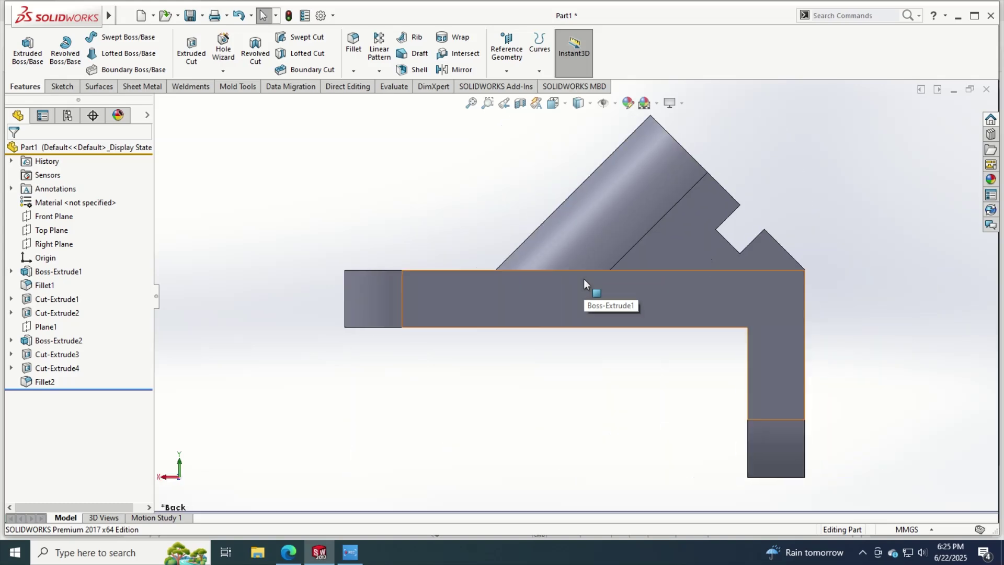
key("ctrl+4")
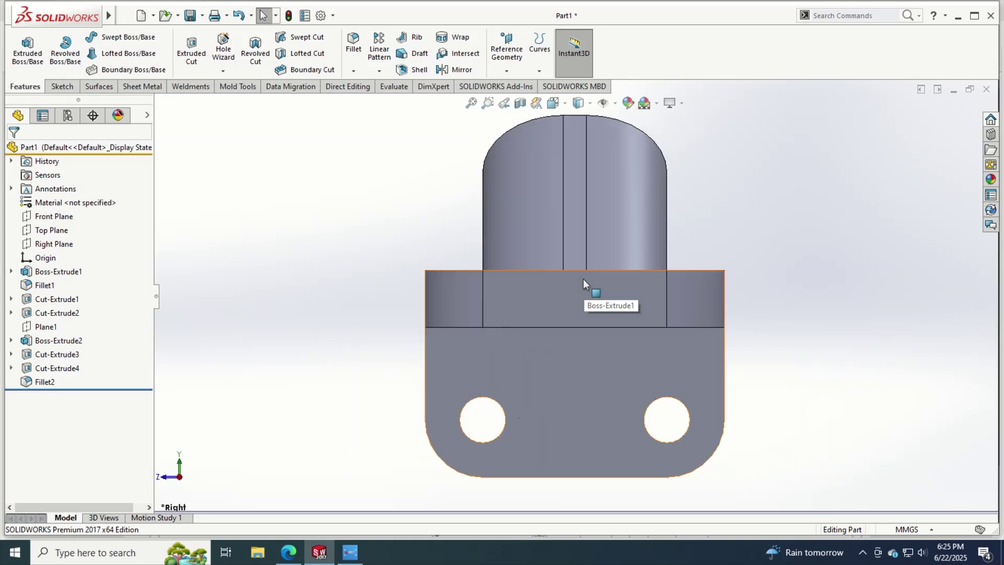
key("ctrl+5")
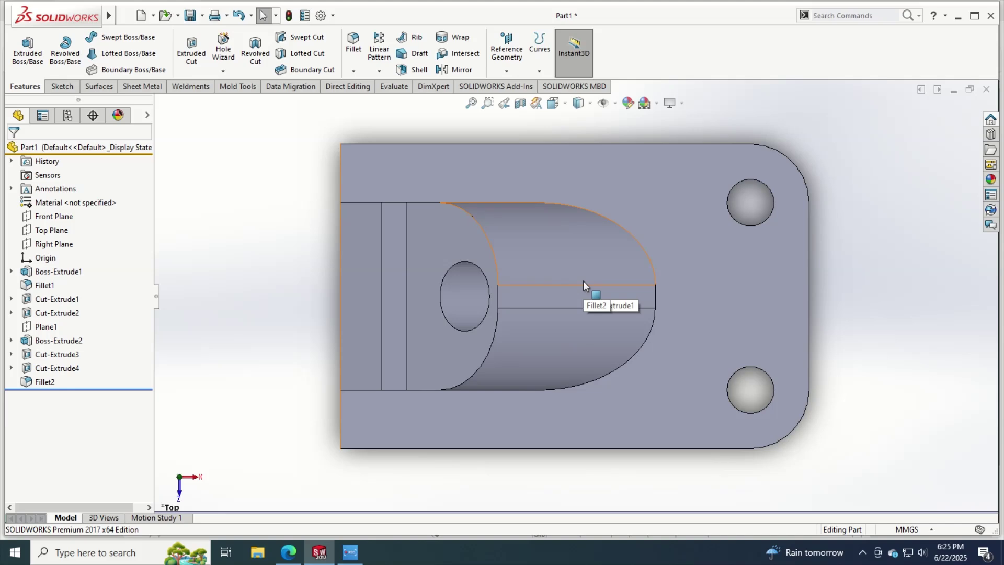
key("ctrl+6")
key("ctrl+7")
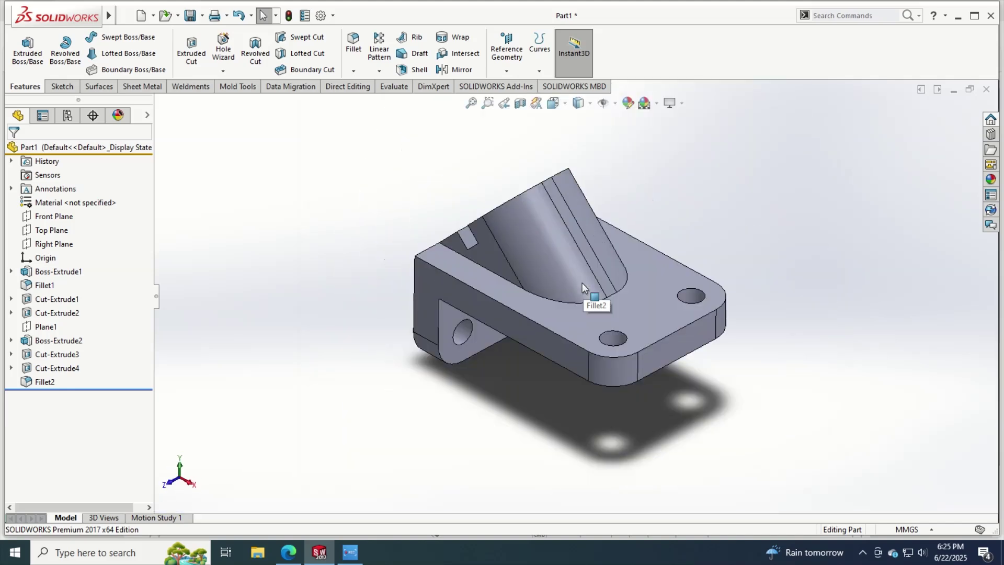
middle_click_drag(561, 353, 681, 399)
Step: Examine the bracket from the left and from an oblique front-left orientation with the View Selector
left_click(553, 102)
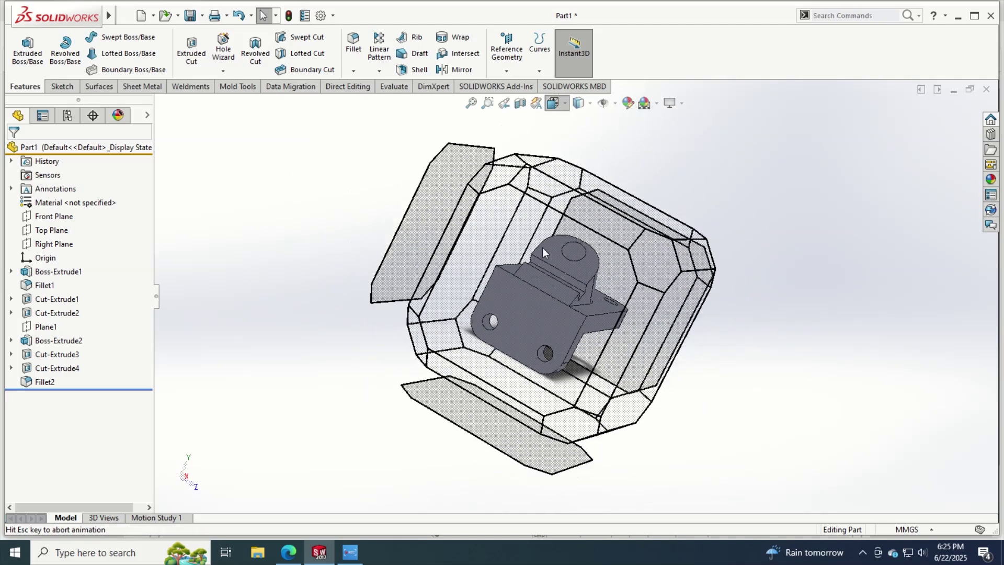
left_click(554, 219)
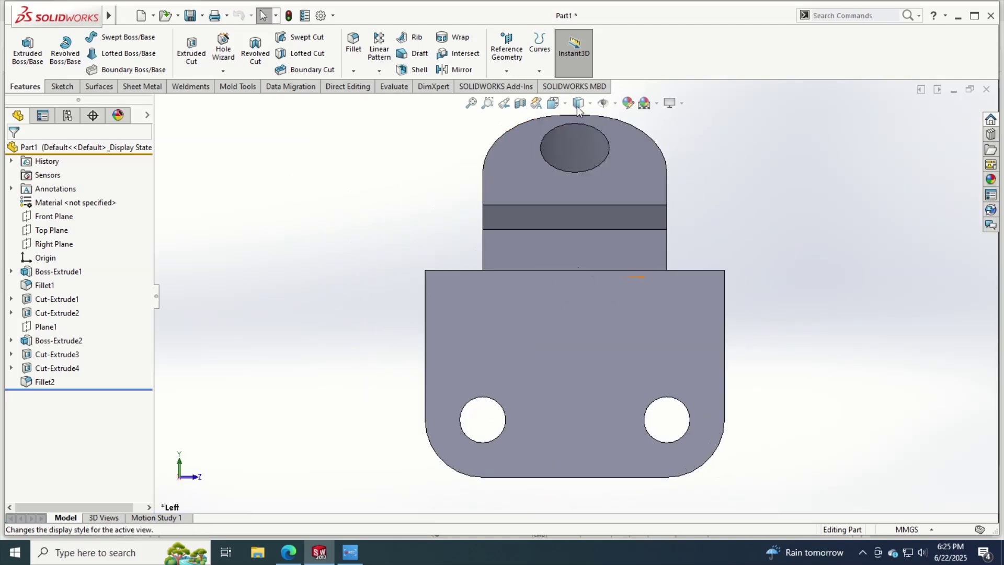
left_click(553, 102)
left_click(666, 262)
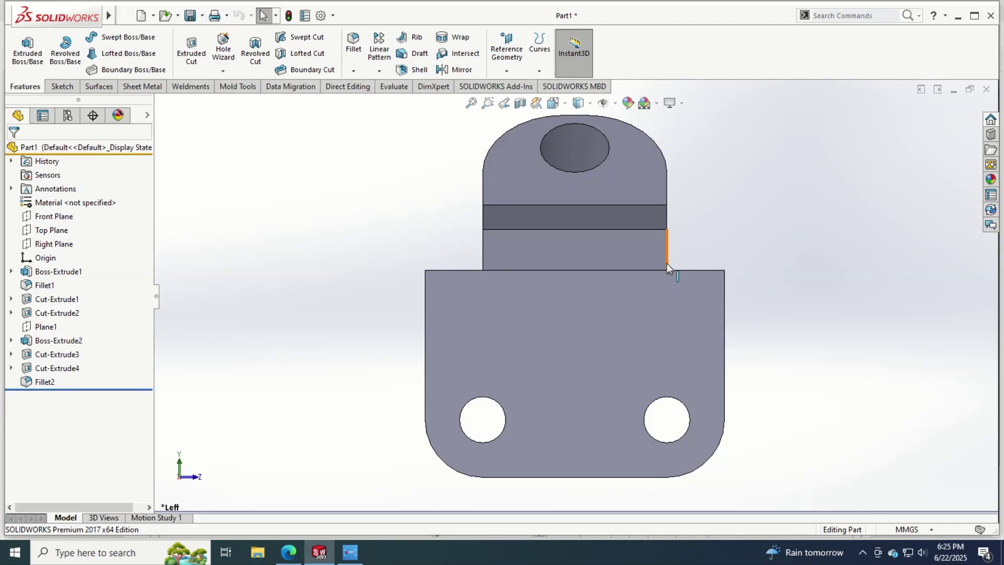
middle_click_drag(671, 302, 616, 332)
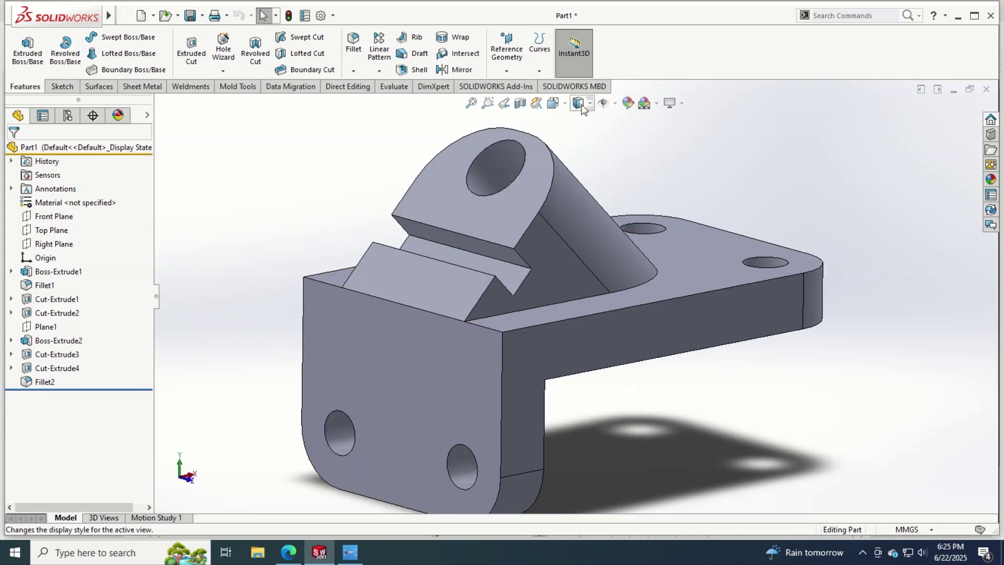
left_click(555, 103)
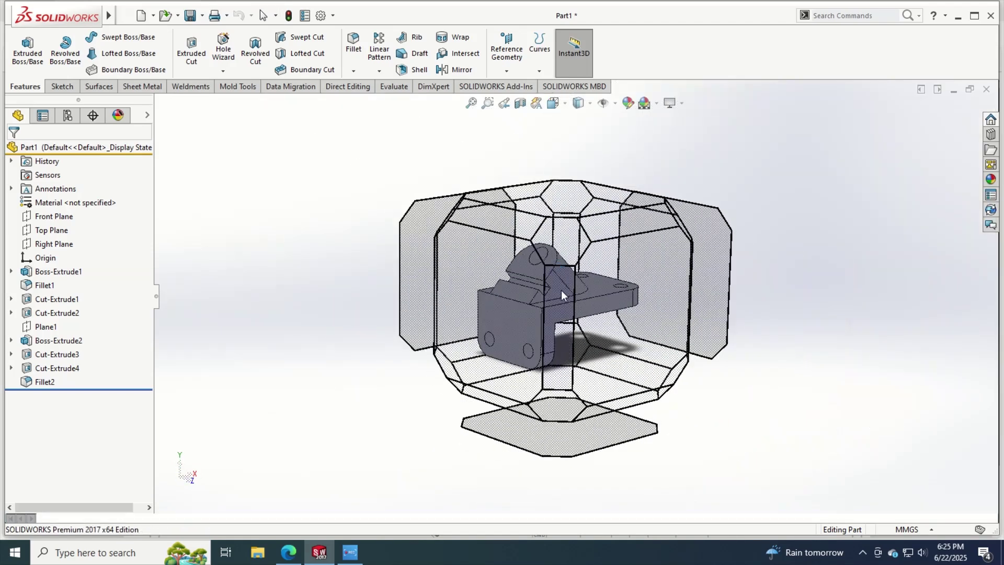
left_click(561, 290)
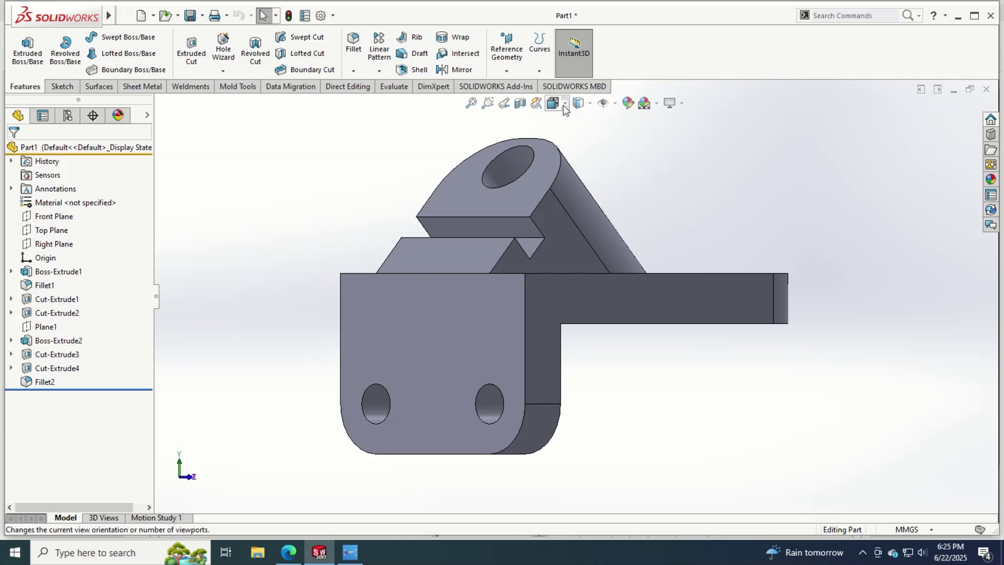
Step: View the bracket in two stacked viewports, set the upper one to Front, and return to a single front view
left_click(565, 104)
left_click(570, 123)
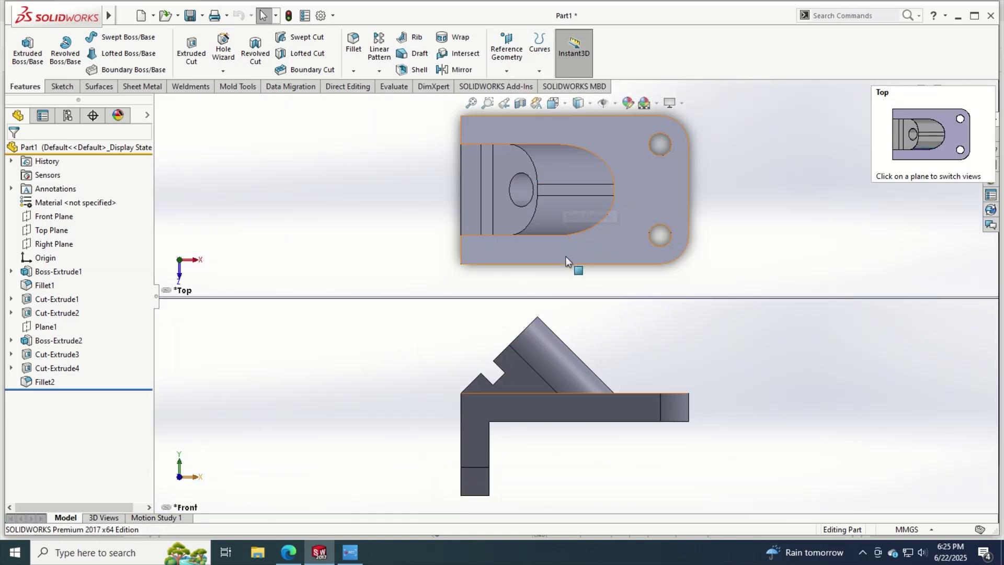
left_click(565, 104)
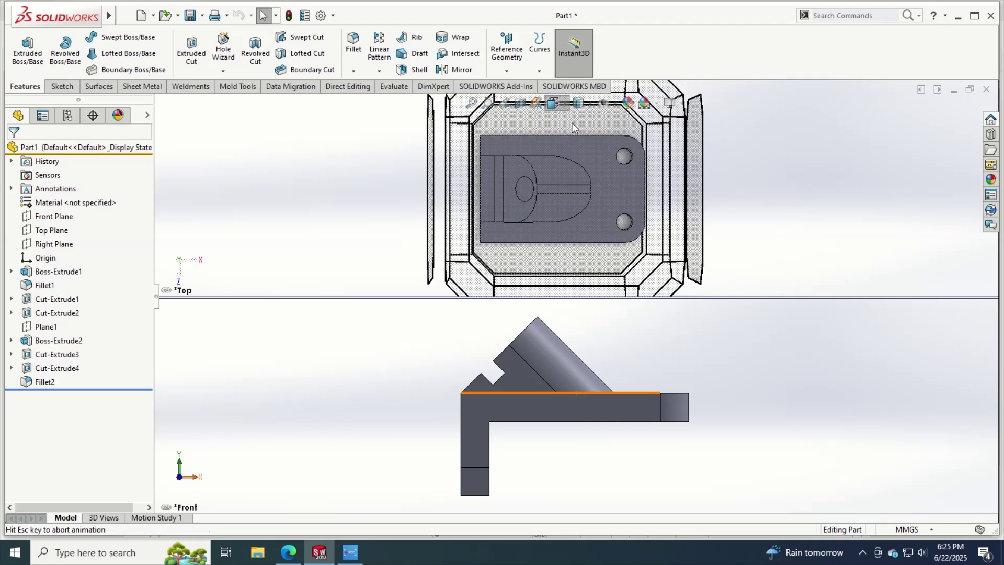
left_click(574, 157)
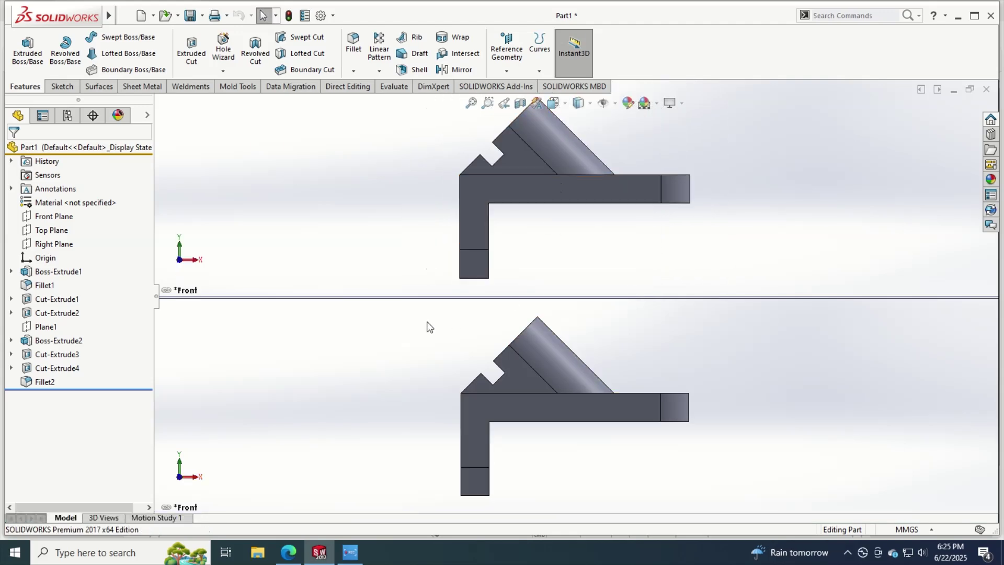
left_click(564, 105)
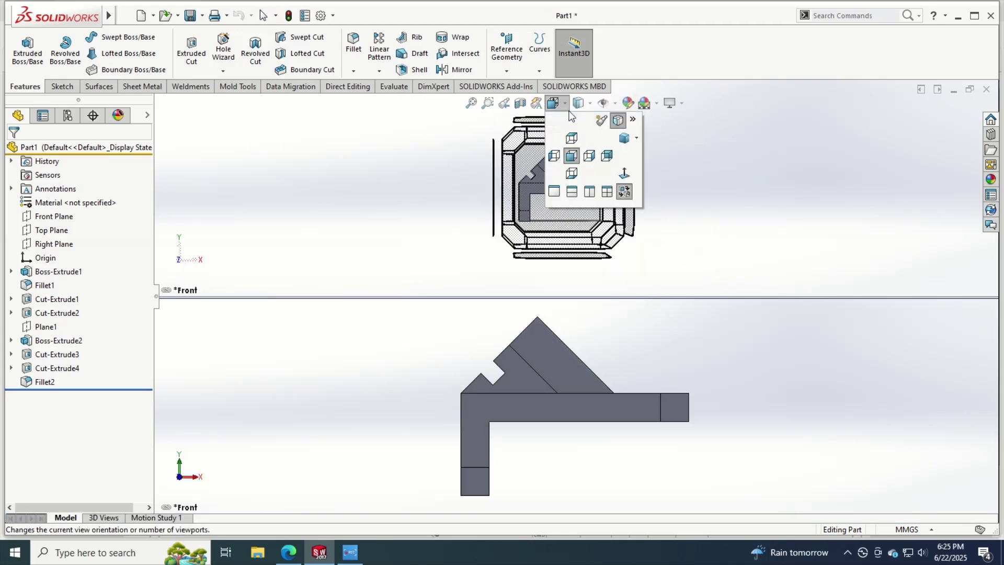
left_click(637, 138)
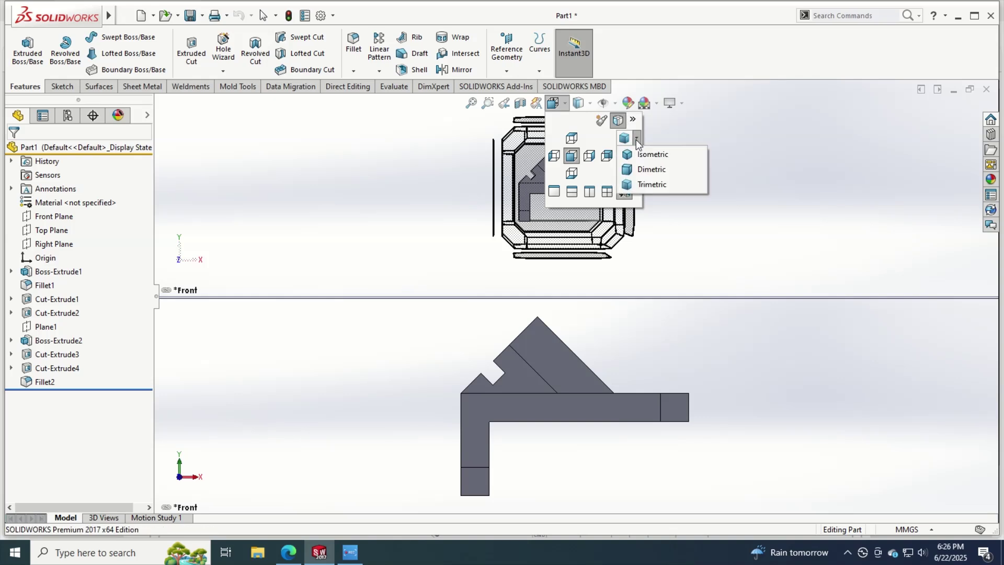
left_click(562, 190)
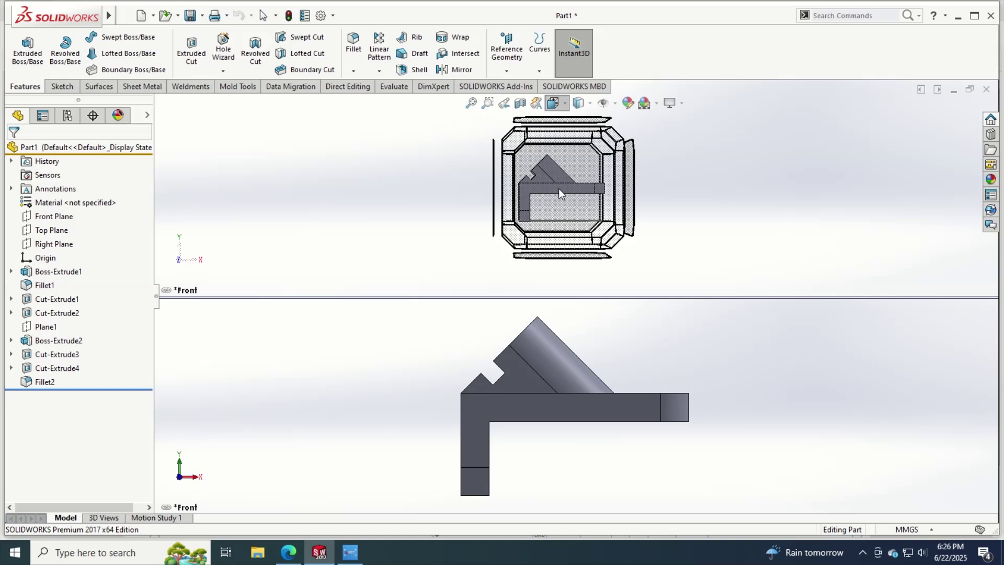
left_click(563, 107)
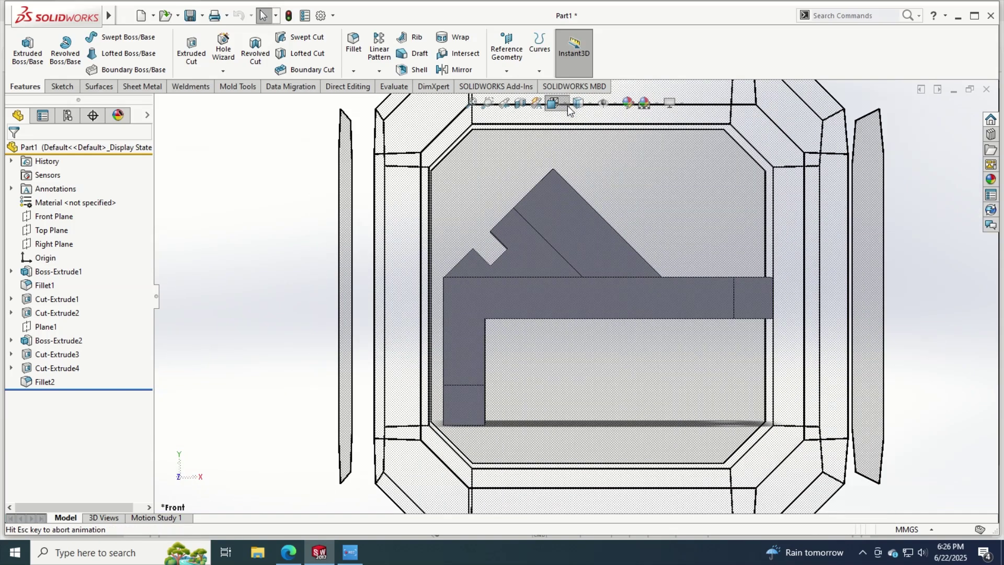
left_click(574, 159)
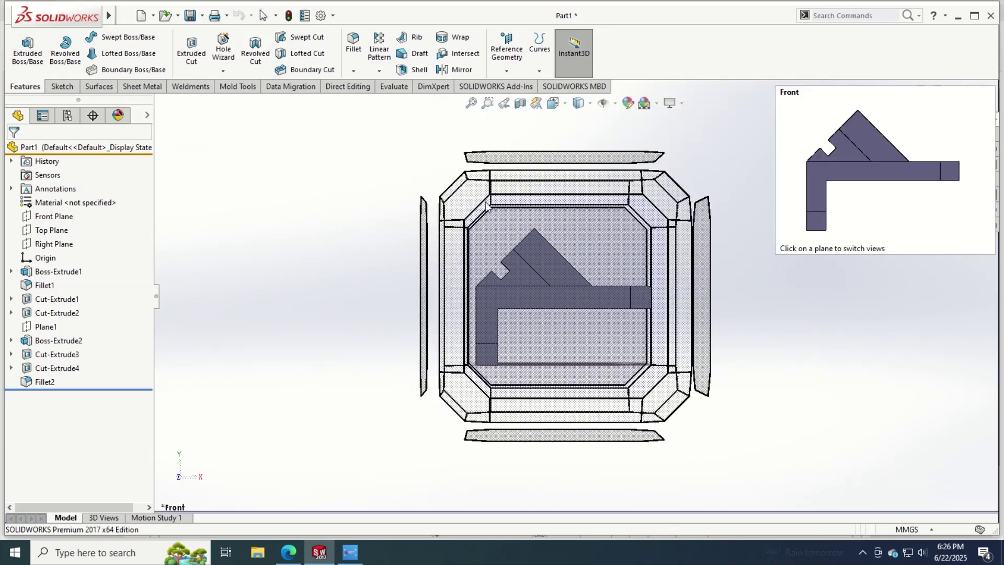
Step: Orient the bracket in an oblique view from above that shows the boss hole, the slot and the four mounting holes
left_click(395, 197)
middle_click_drag(395, 197, 441, 225)
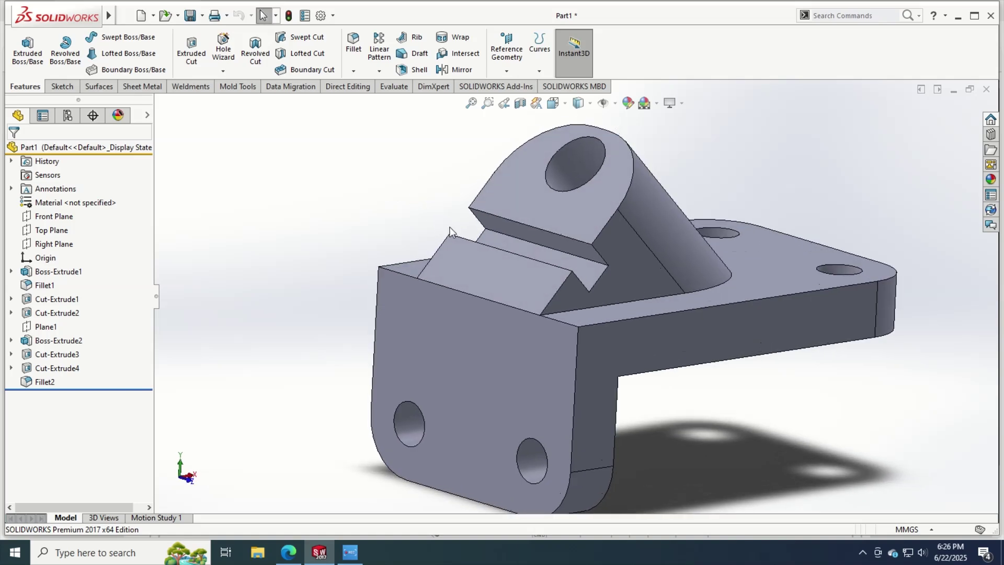
scroll(441, 224, "up", 4)
left_click(563, 105)
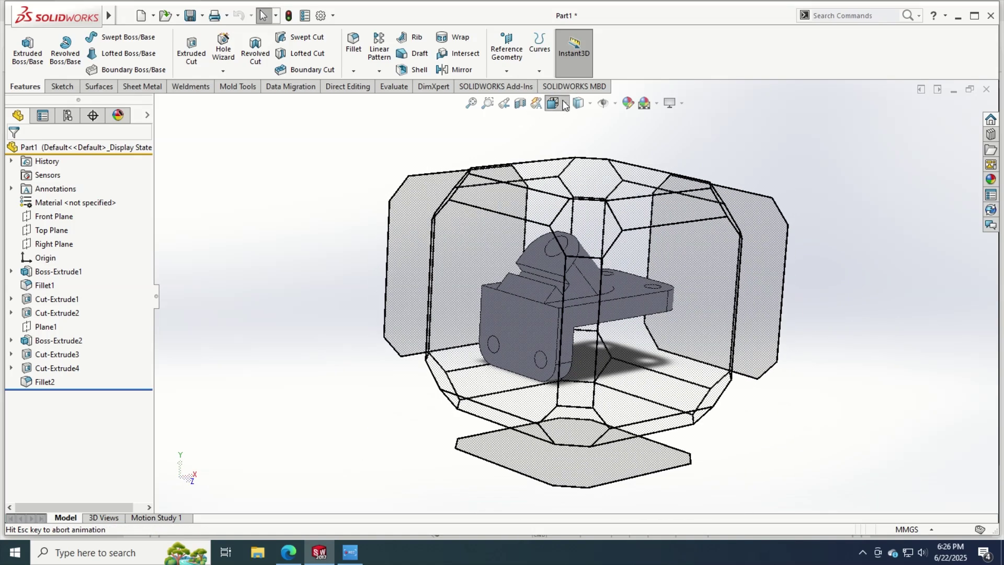
left_click(556, 236)
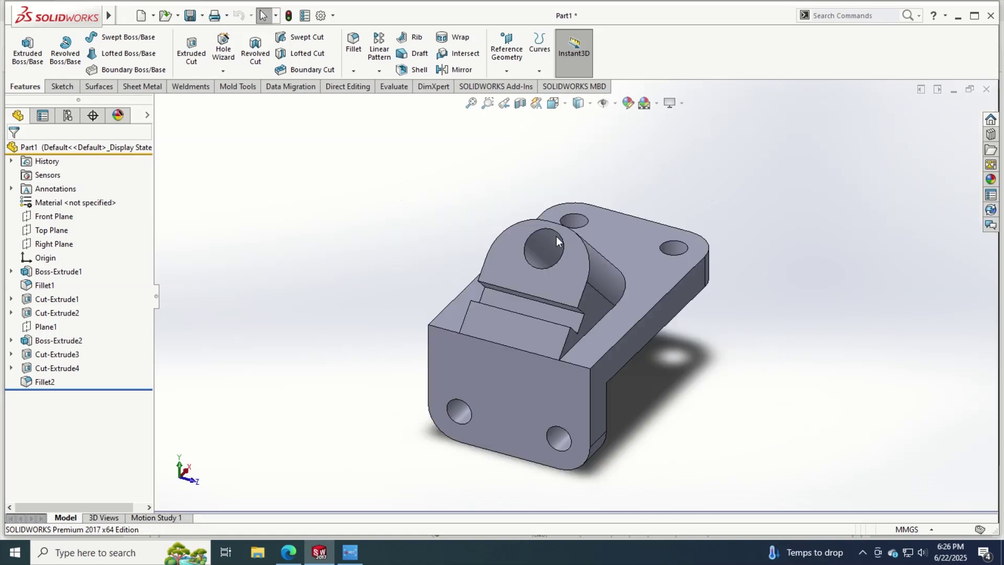
Step: Apply a teal colour from the standard swatches to the whole part, after trying orange, green, yellow and olive
left_click(629, 107)
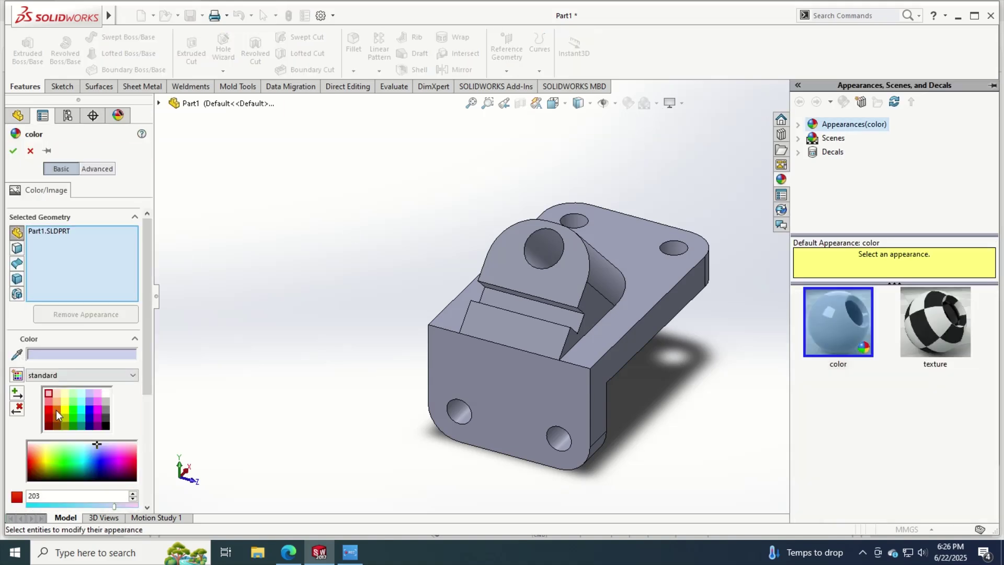
left_click(56, 410)
left_click(59, 401)
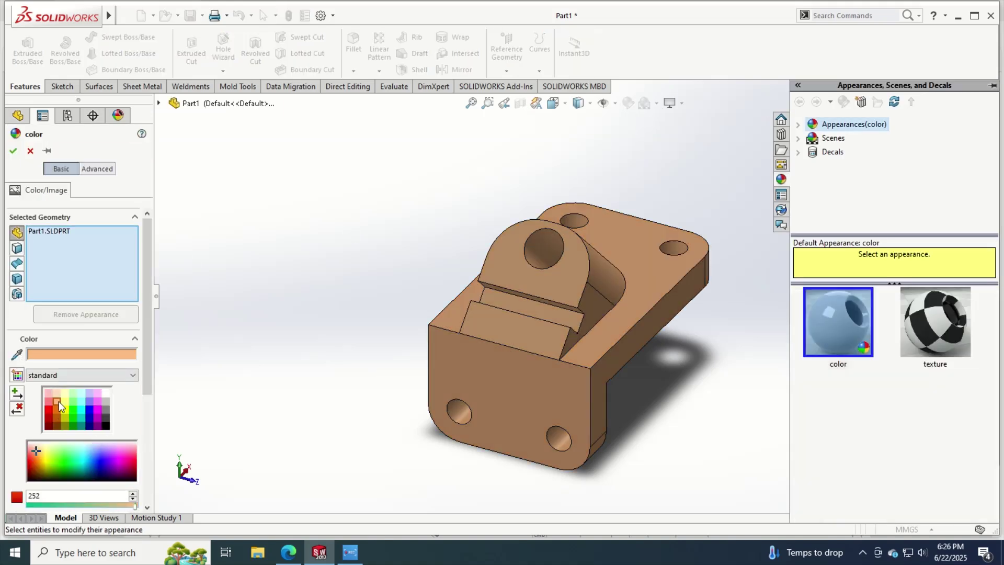
left_click(75, 412)
left_click(63, 411)
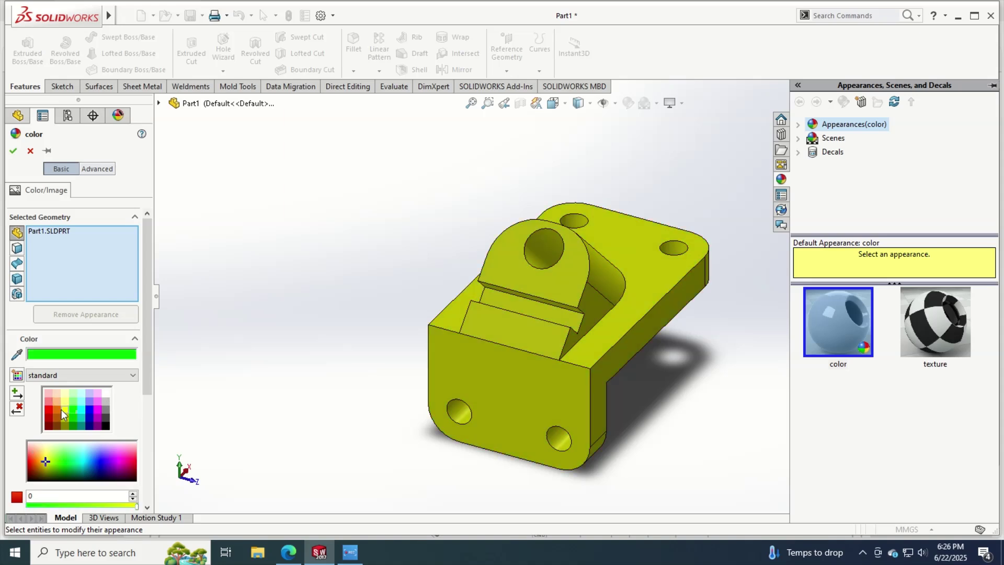
left_click(61, 407)
left_click(64, 424)
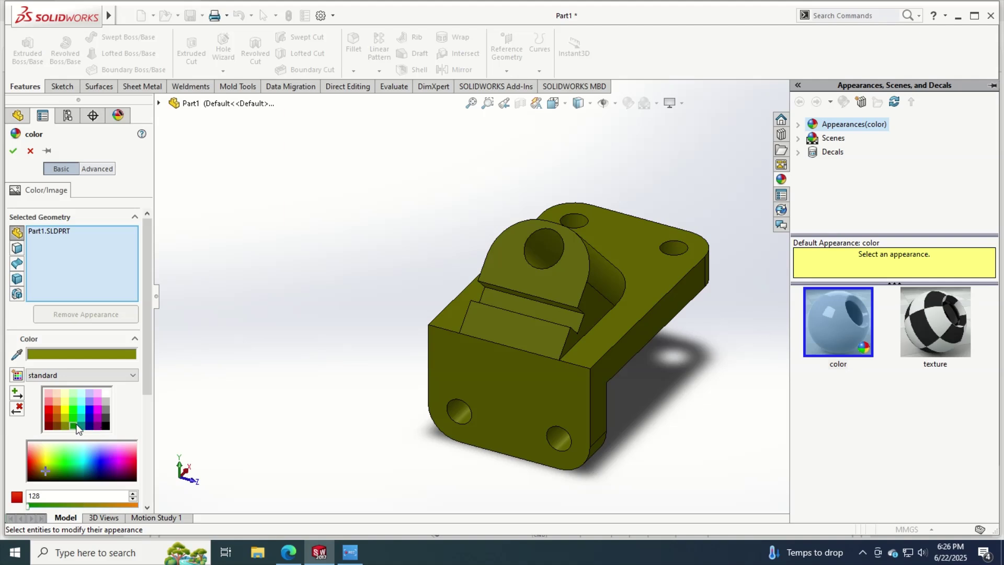
left_click(77, 424)
left_click(80, 426)
left_click(81, 421)
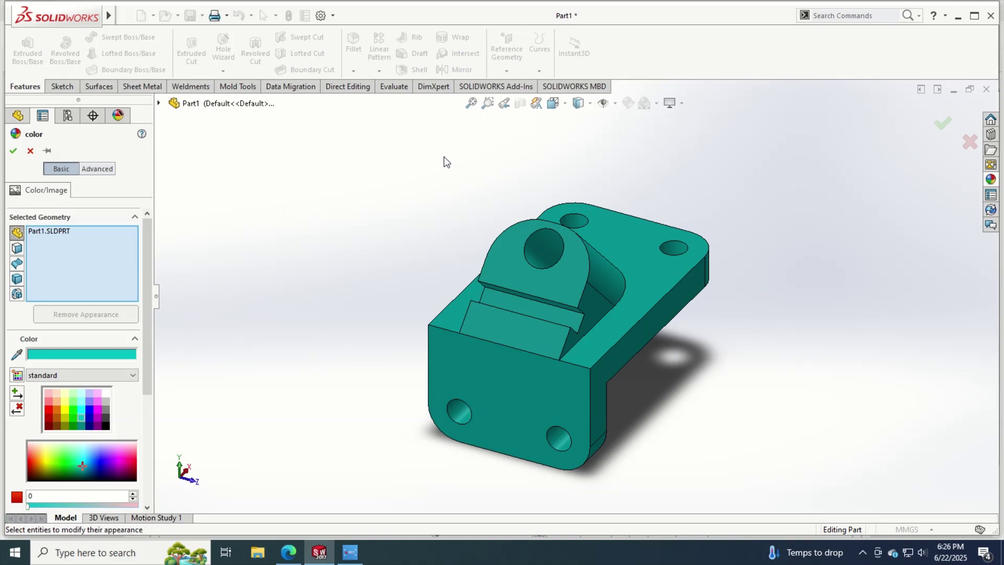
left_click(13, 154)
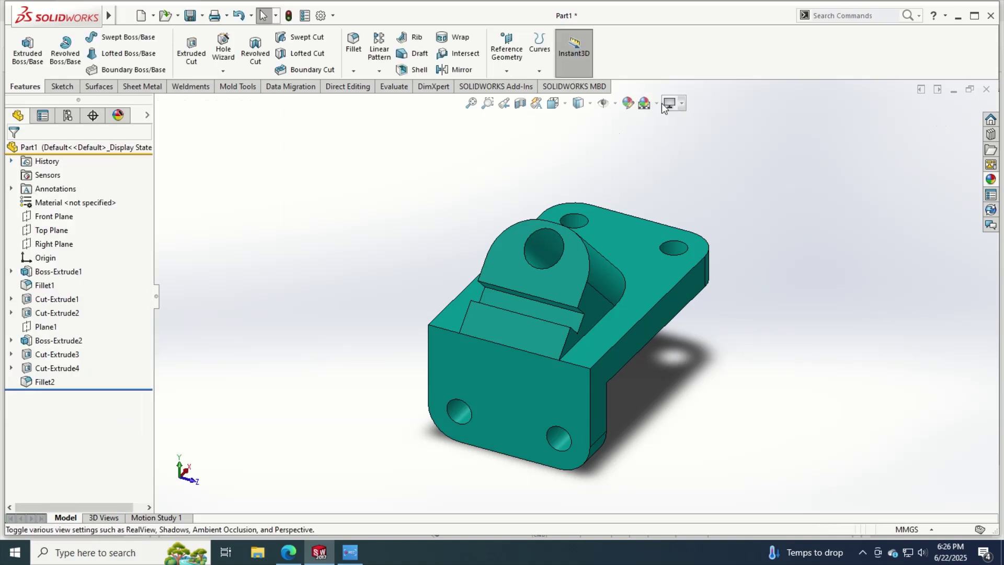
Step: Change the scene behind the bracket to a plain white background
left_click(668, 103)
left_click(659, 133)
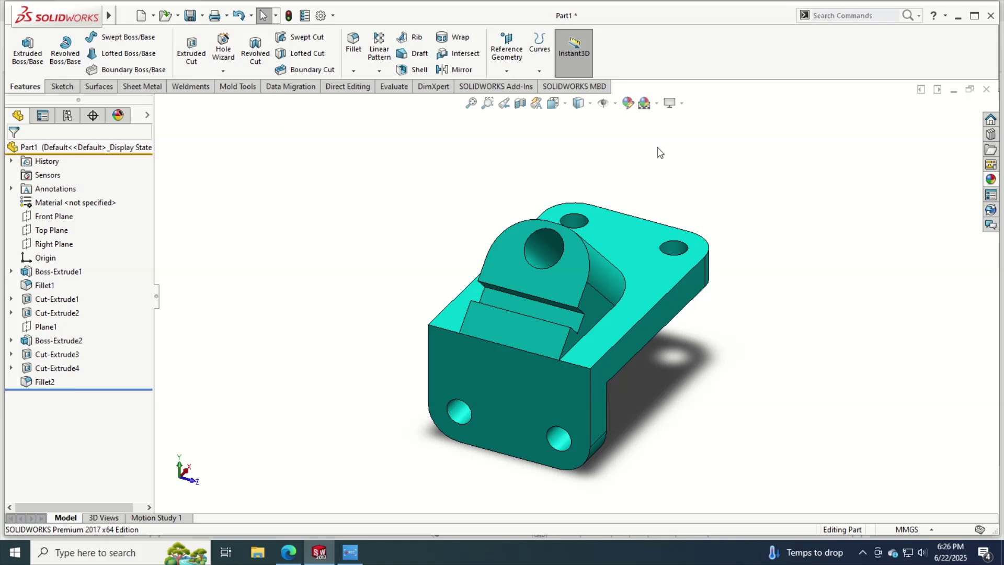